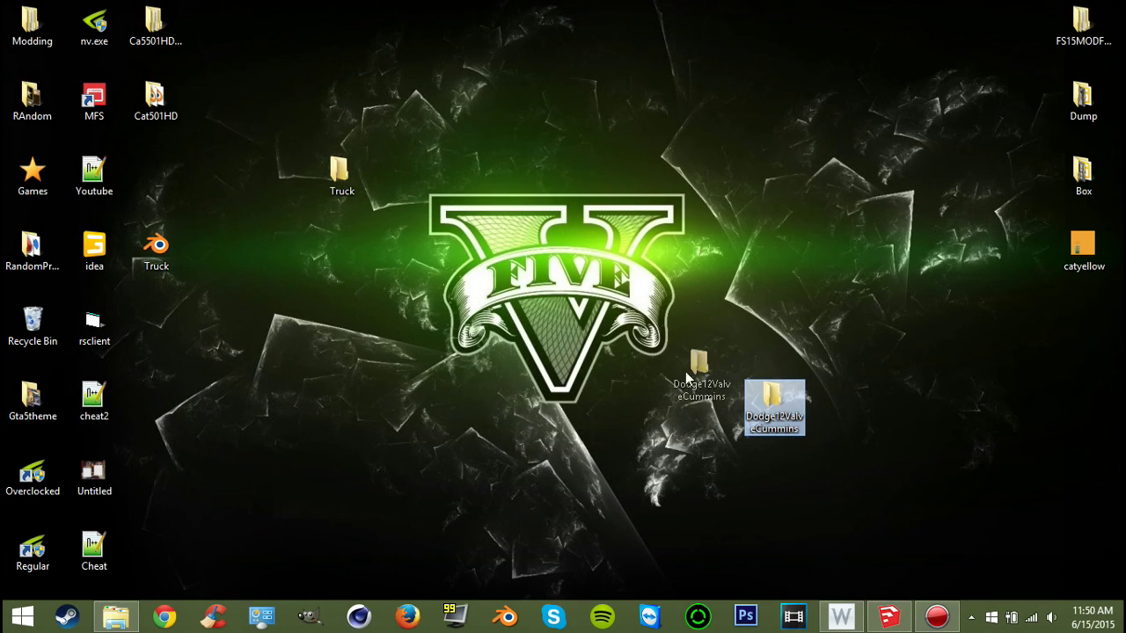
- Move the Dodge12ValveCummins folder on the desktop next to the Truck folder
mouse_move(600, 280)
mouse_down()
mouse_move(391, 160)
mouse_move(416, 203)
mouse_move(458, 179)
mouse_up()
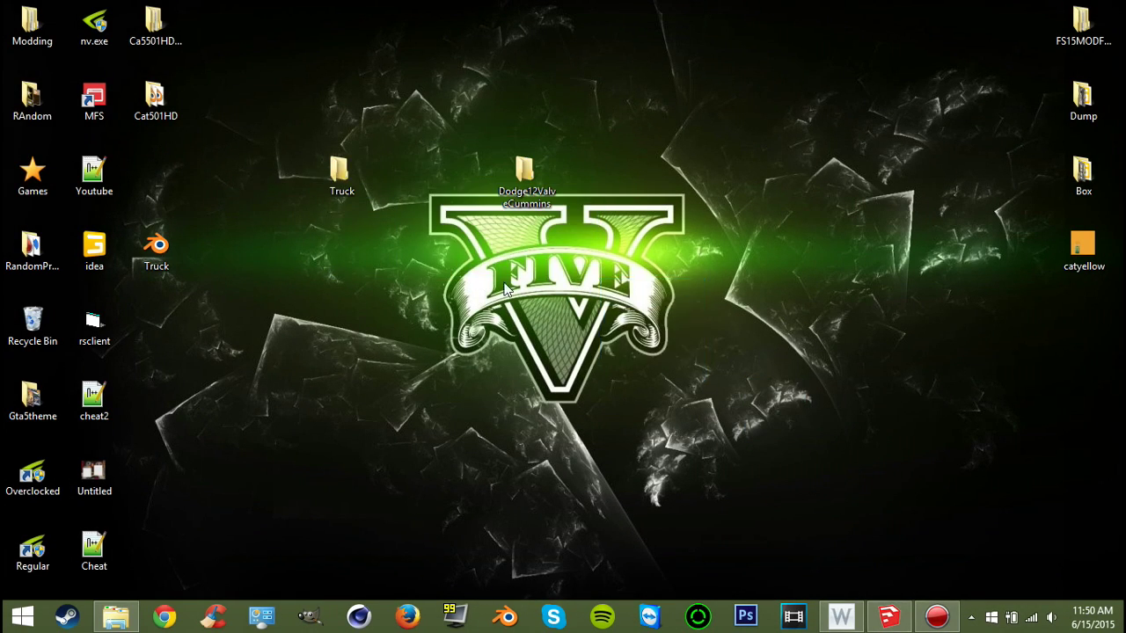
click(343, 176)
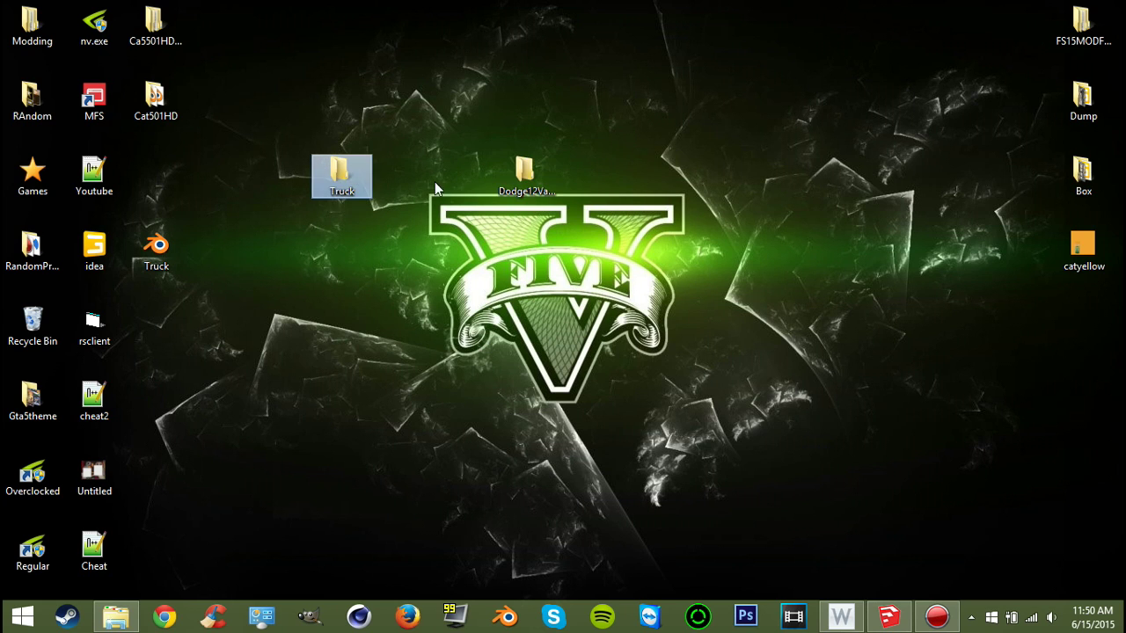
click(528, 183)
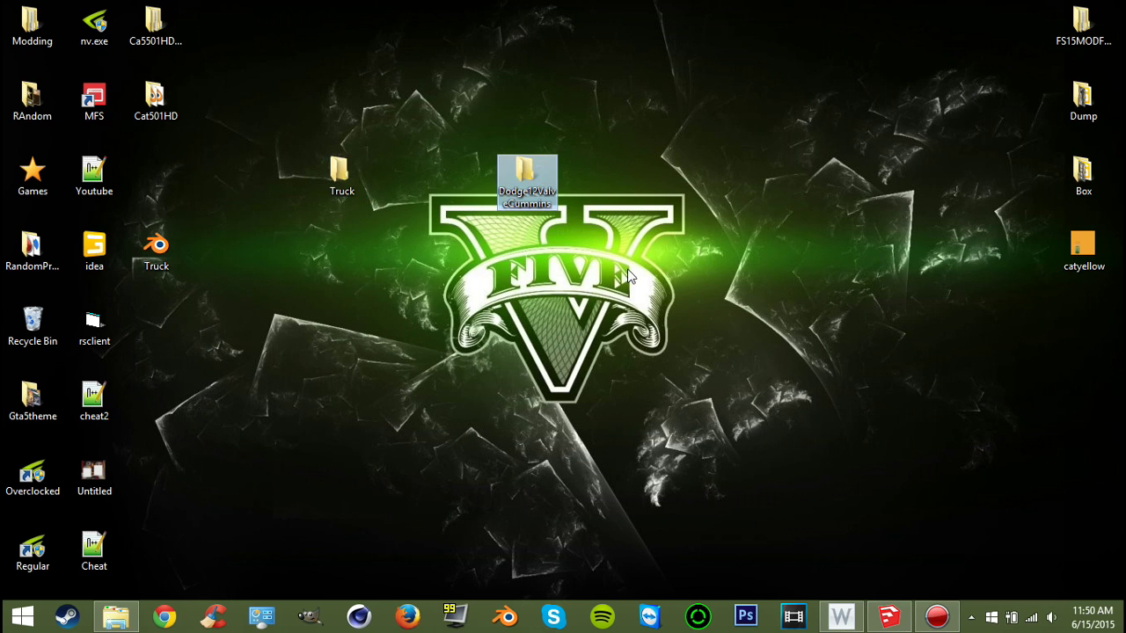
double_click(528, 183)
click(694, 9)
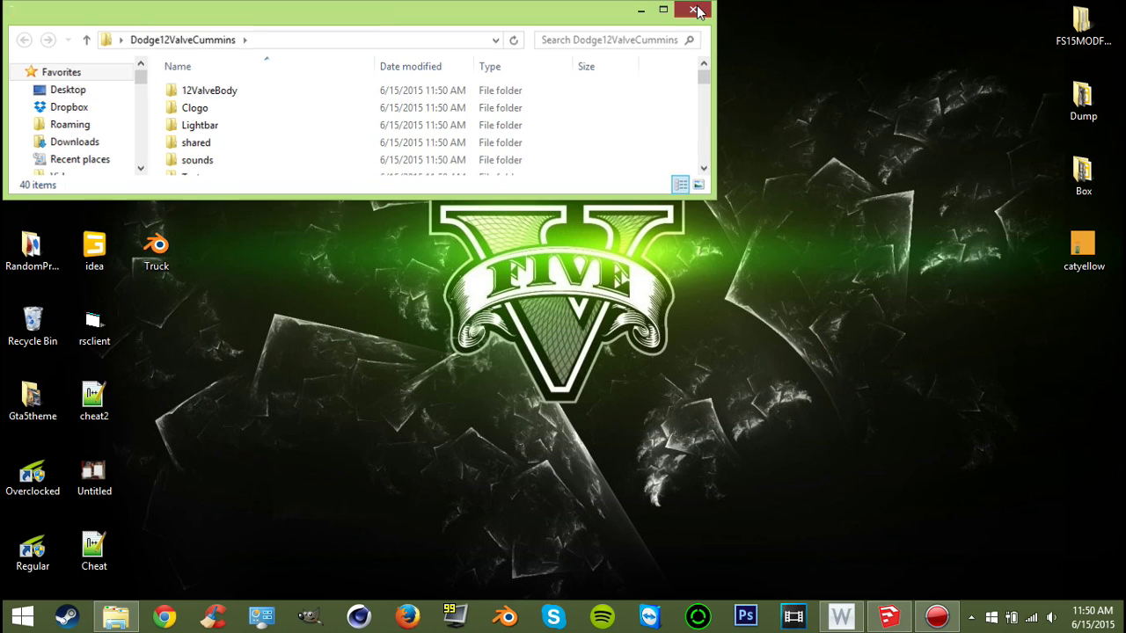
click(340, 174)
click(497, 175)
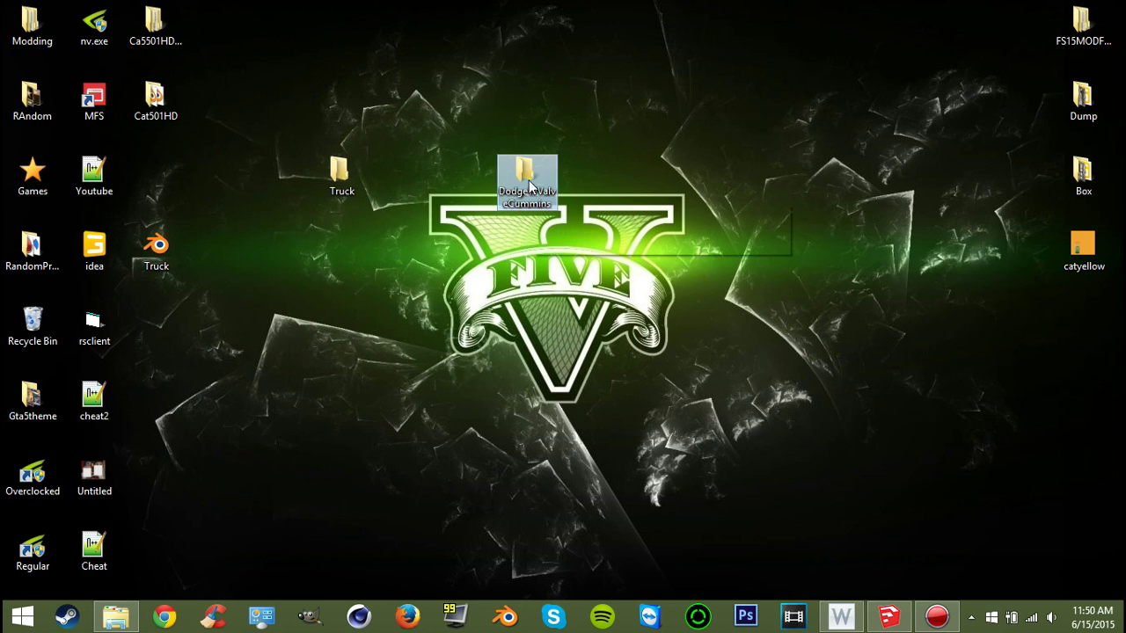
click(347, 180)
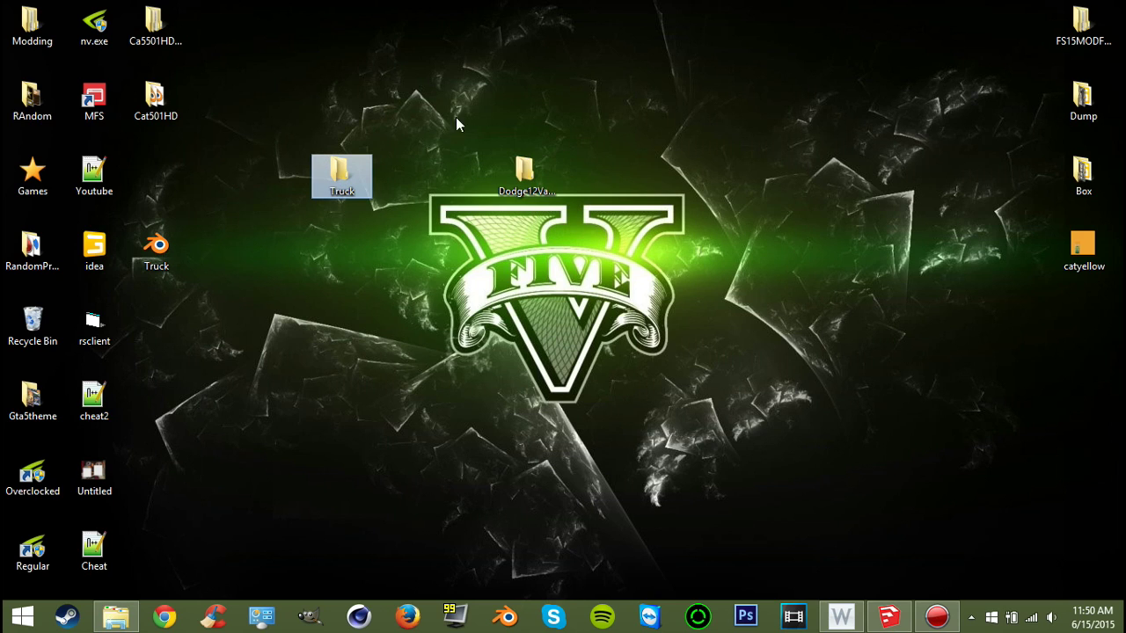
click(533, 165)
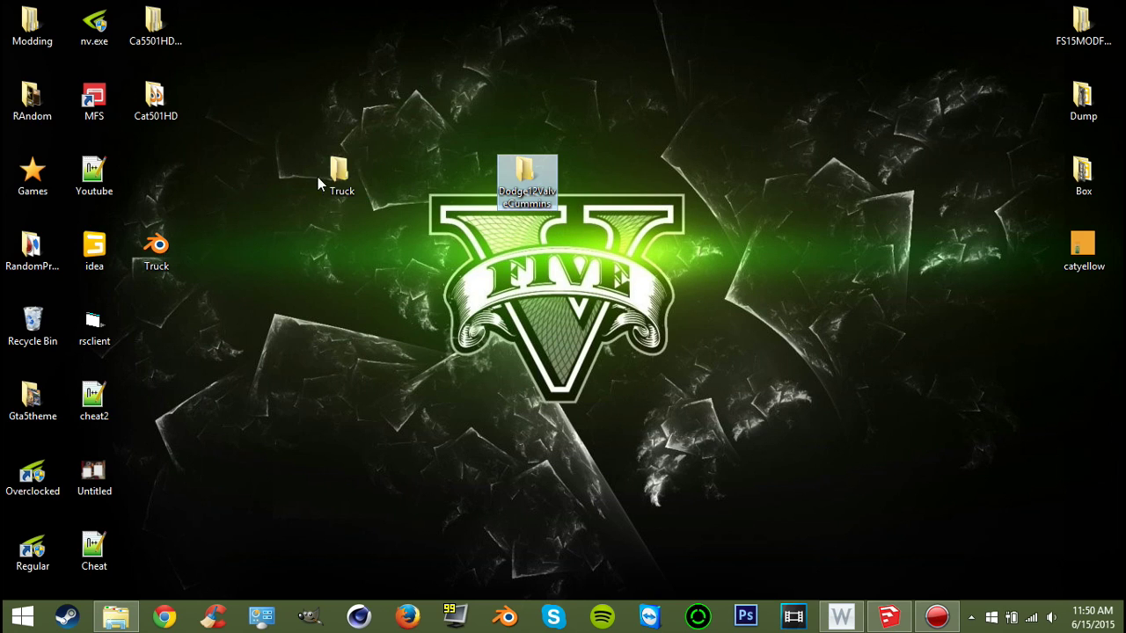
click(334, 179)
click(529, 173)
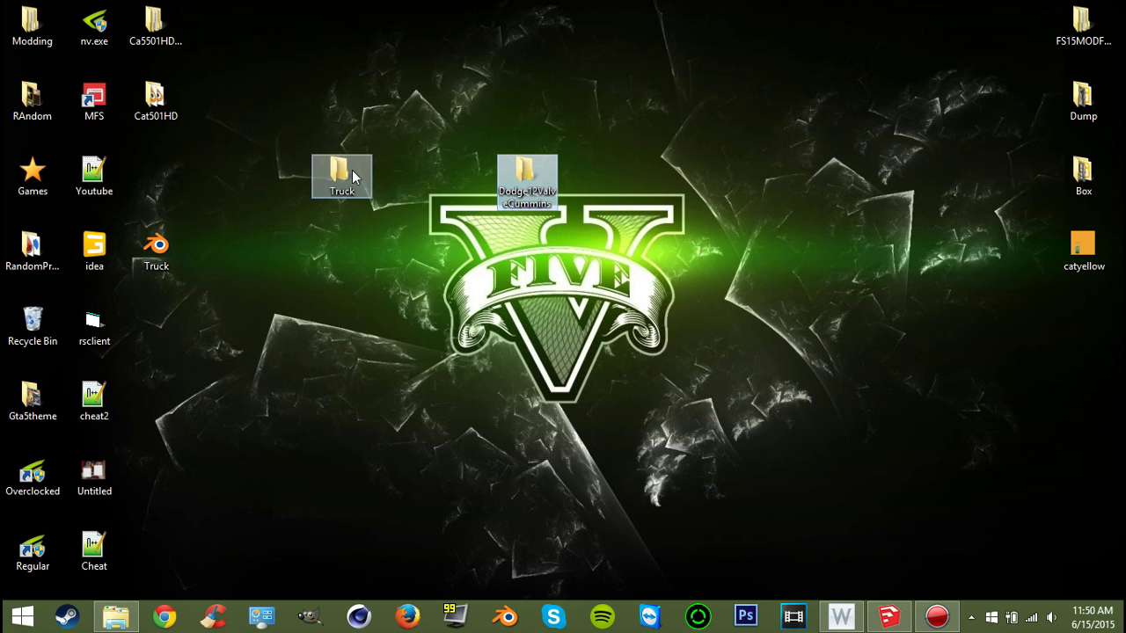
click(352, 176)
- Open the Dodge12ValveCummins folder and move its window clear of the two desktop folders
double_click(526, 173)
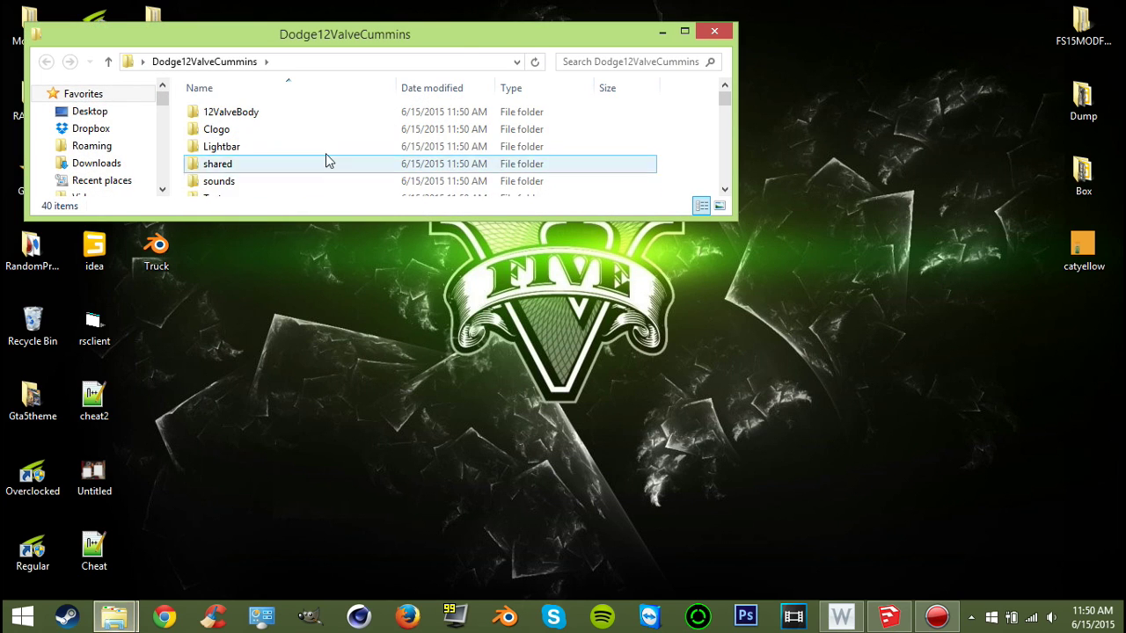
scroll(319, 143, down, 1)
scroll(339, 143, up, 1)
mouse_move(363, 36)
mouse_down()
mouse_move(356, 154)
mouse_move(410, 287)
mouse_up()
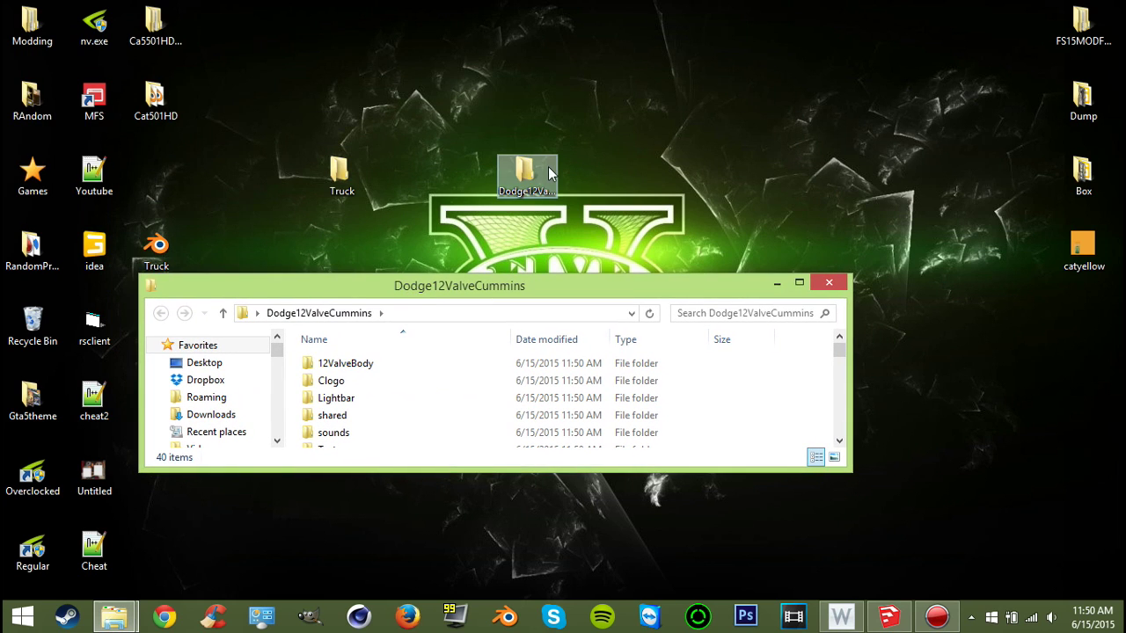
- Move the Truck Blender file on the desktop into the free spot below the Cat501HD folder
click(536, 174)
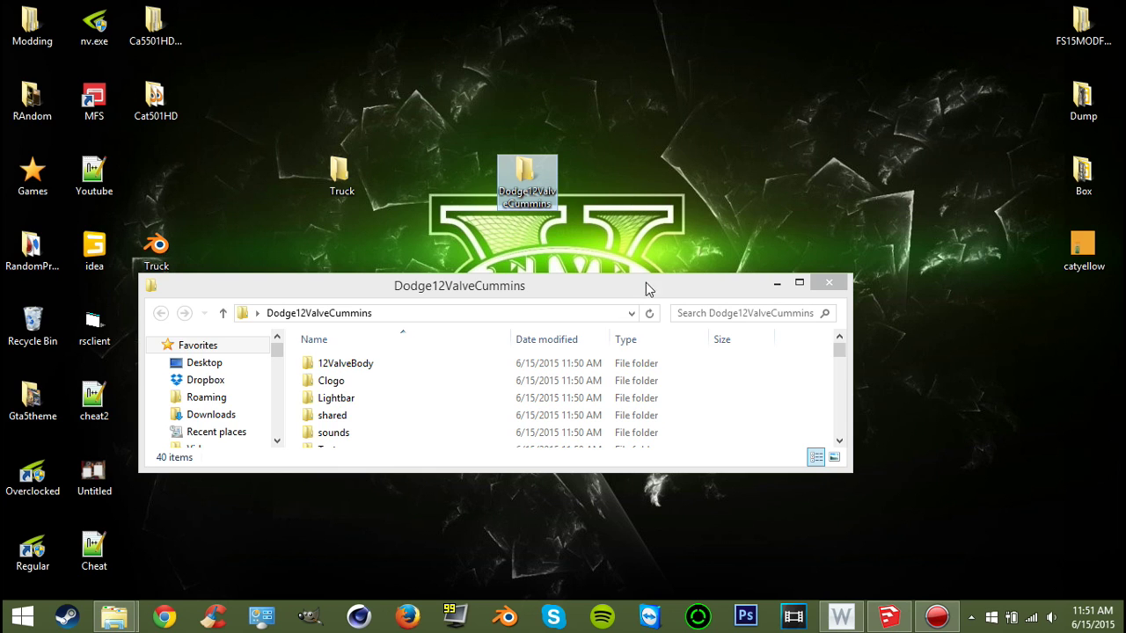
drag(660, 283, 674, 298)
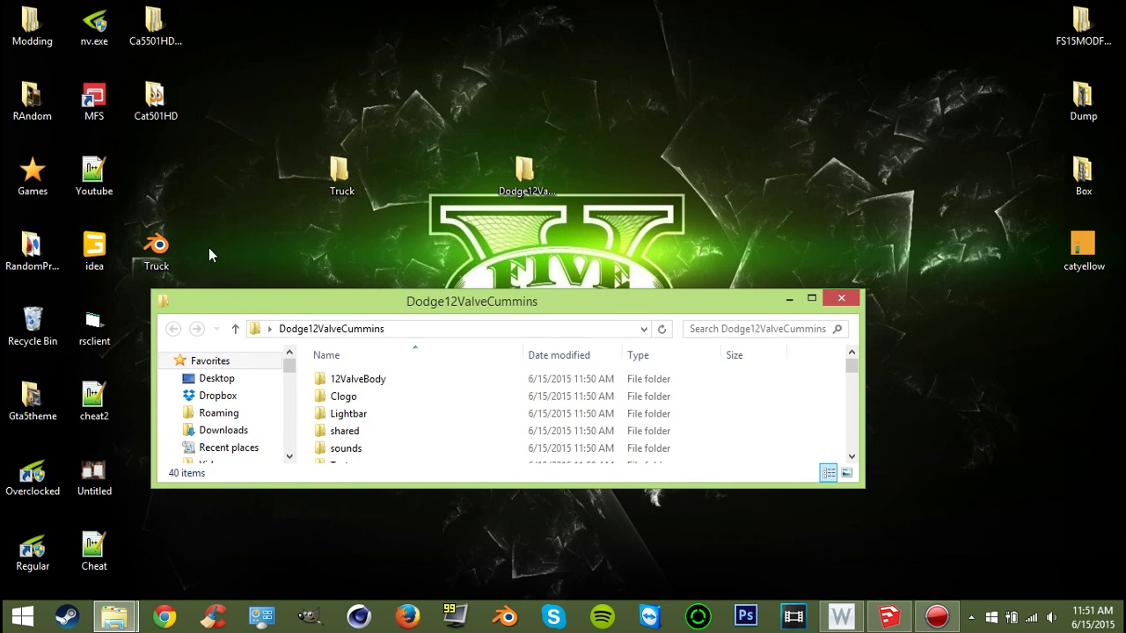
drag(167, 249, 167, 174)
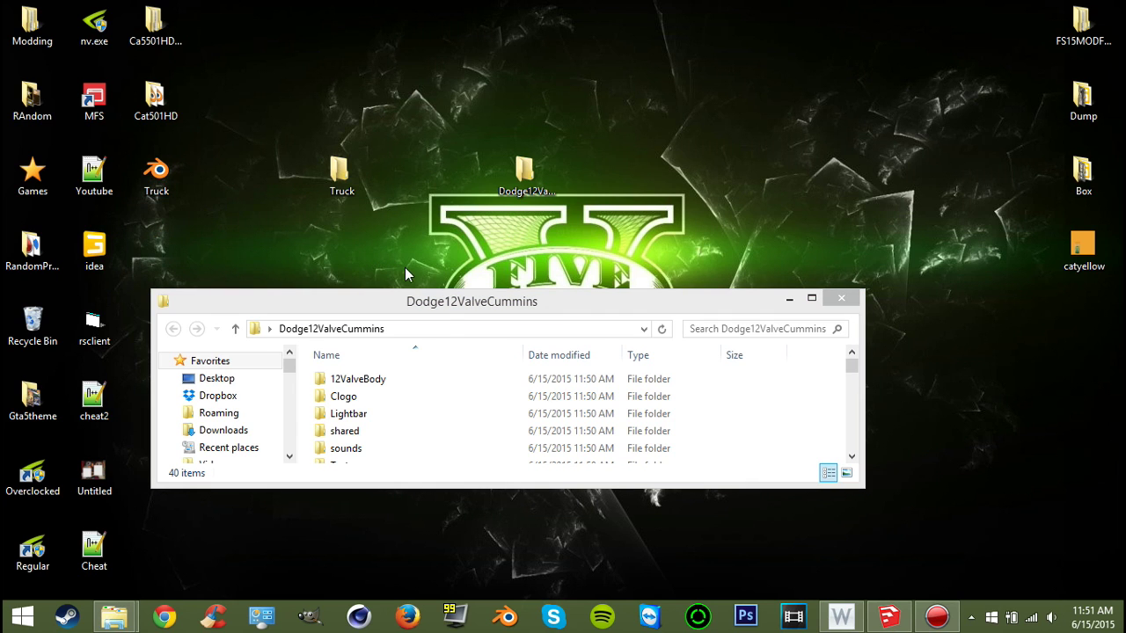
drag(444, 308, 465, 286)
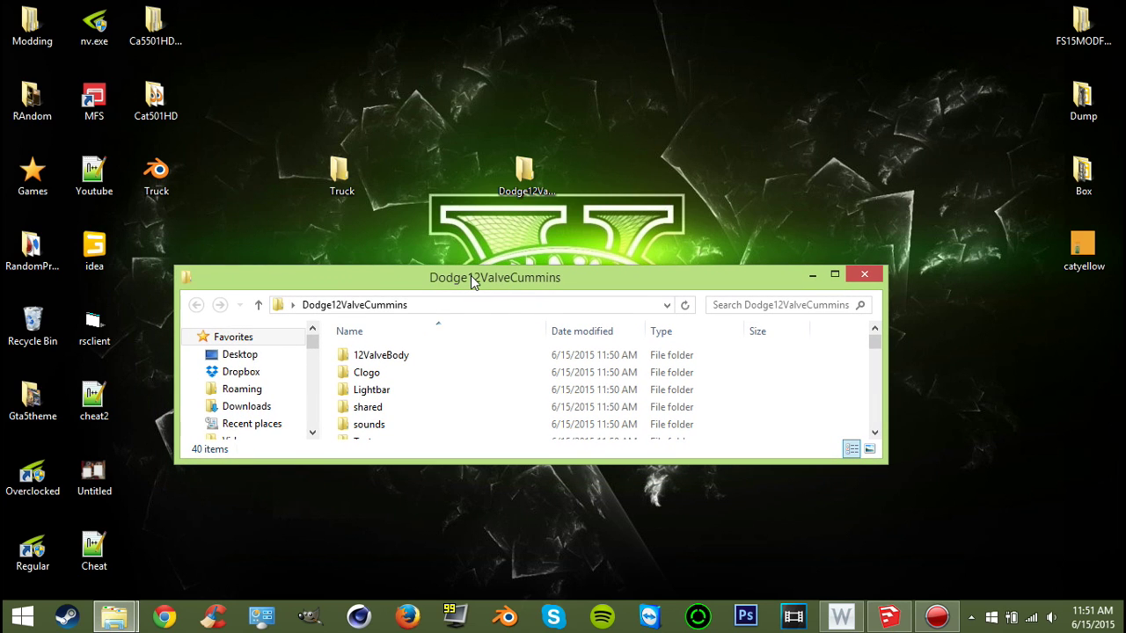
click(524, 176)
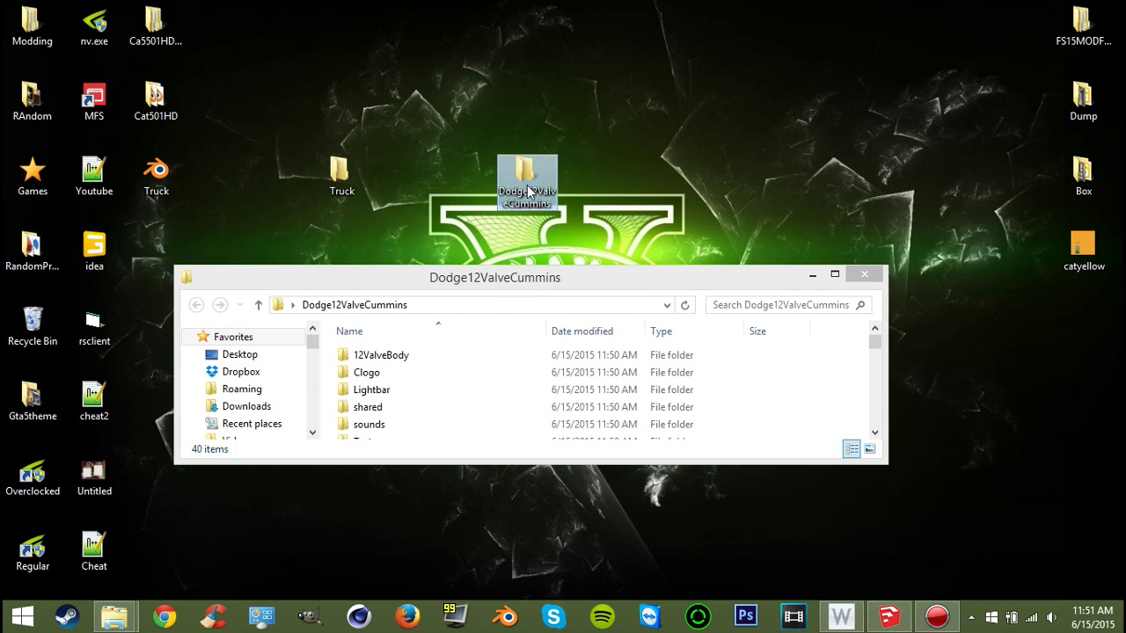
- Copy the Truck folder from the desktop into the Dodge12ValveCummins folder
right_click(342, 169)
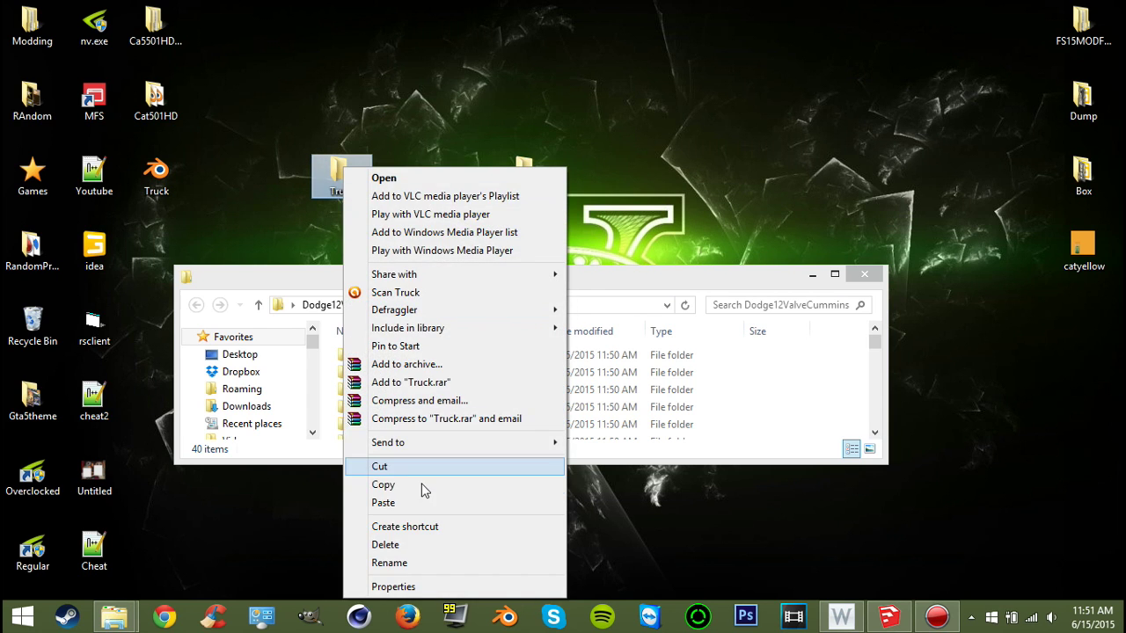
click(422, 485)
drag(554, 284, 534, 2)
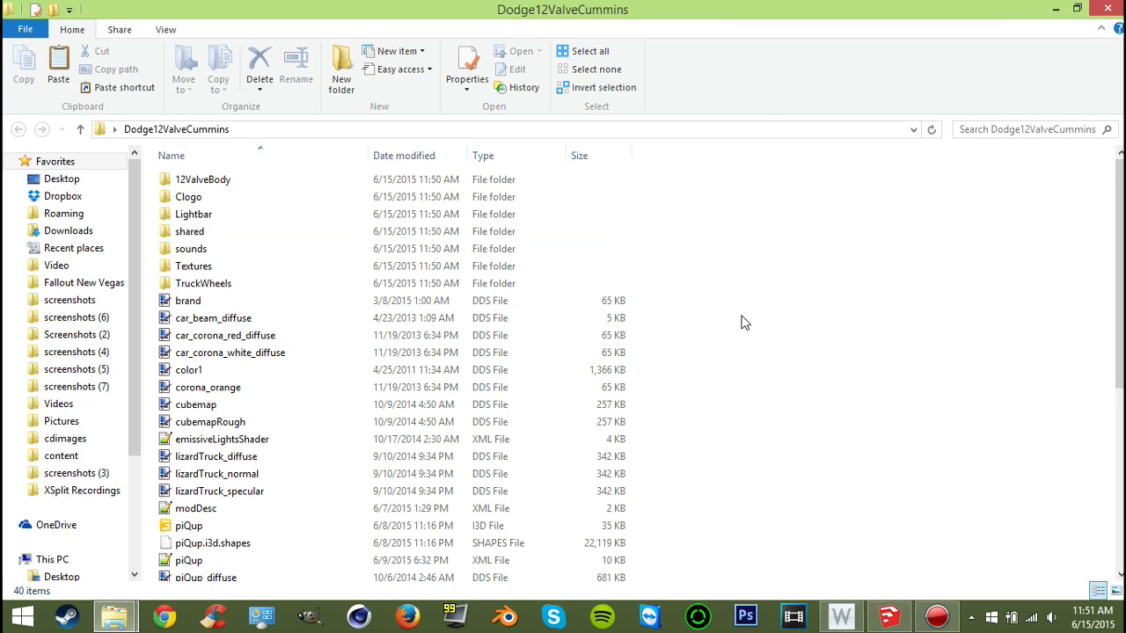
right_click(741, 316)
click(789, 429)
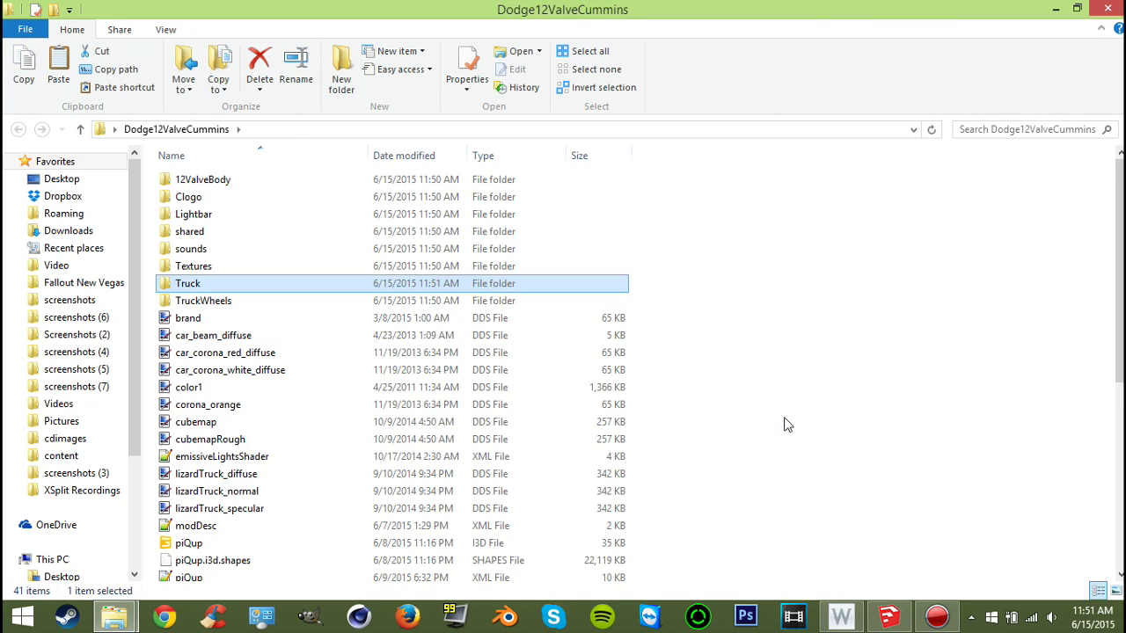
click(813, 399)
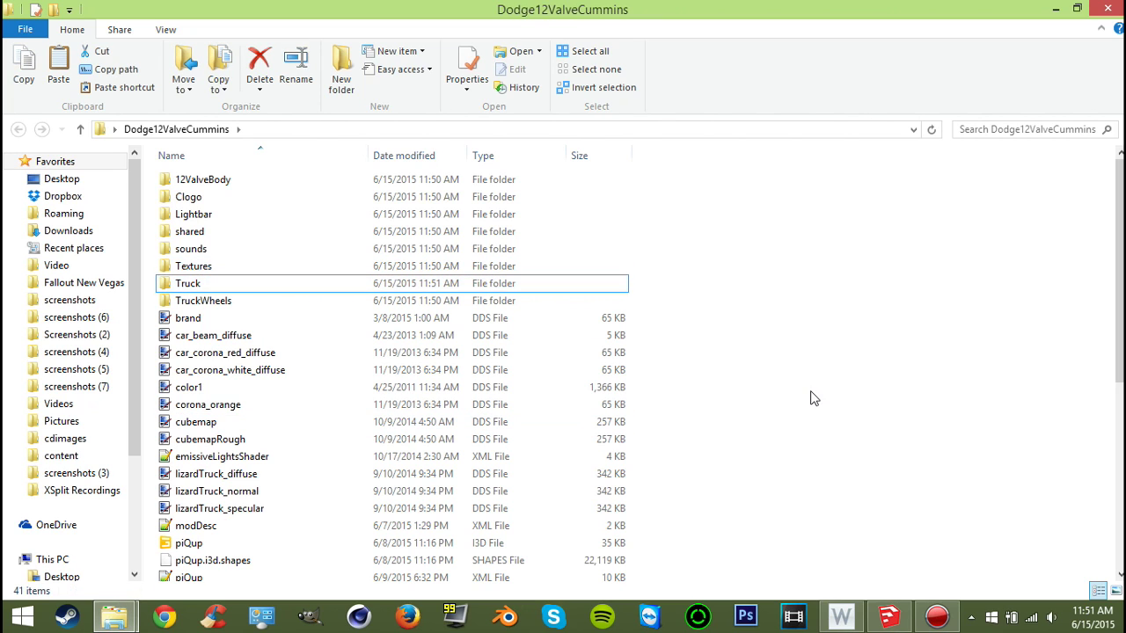
- Open the piQup I3D file in GIANTS Editor and switch to the free Camera for a side view of the pickup
scroll(762, 432, down, 1)
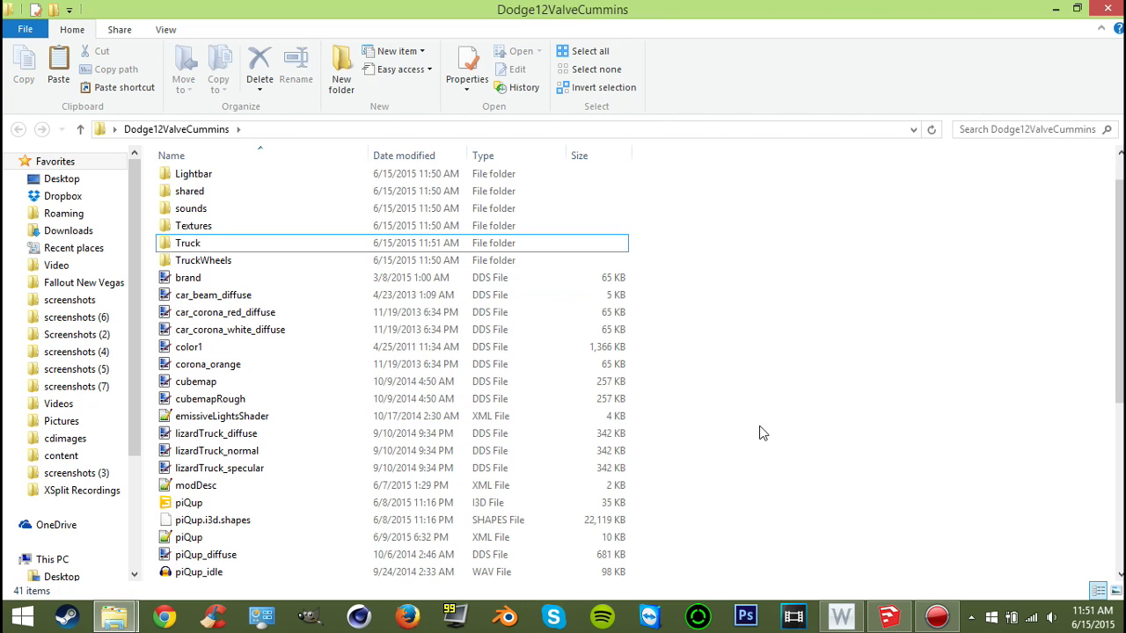
double_click(406, 505)
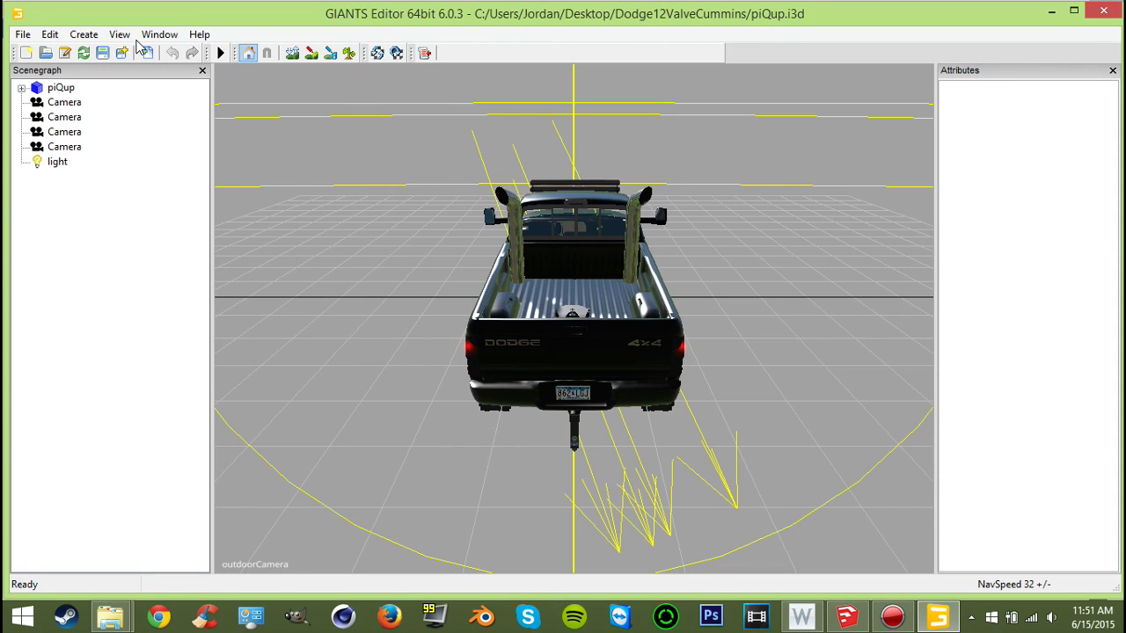
click(128, 37)
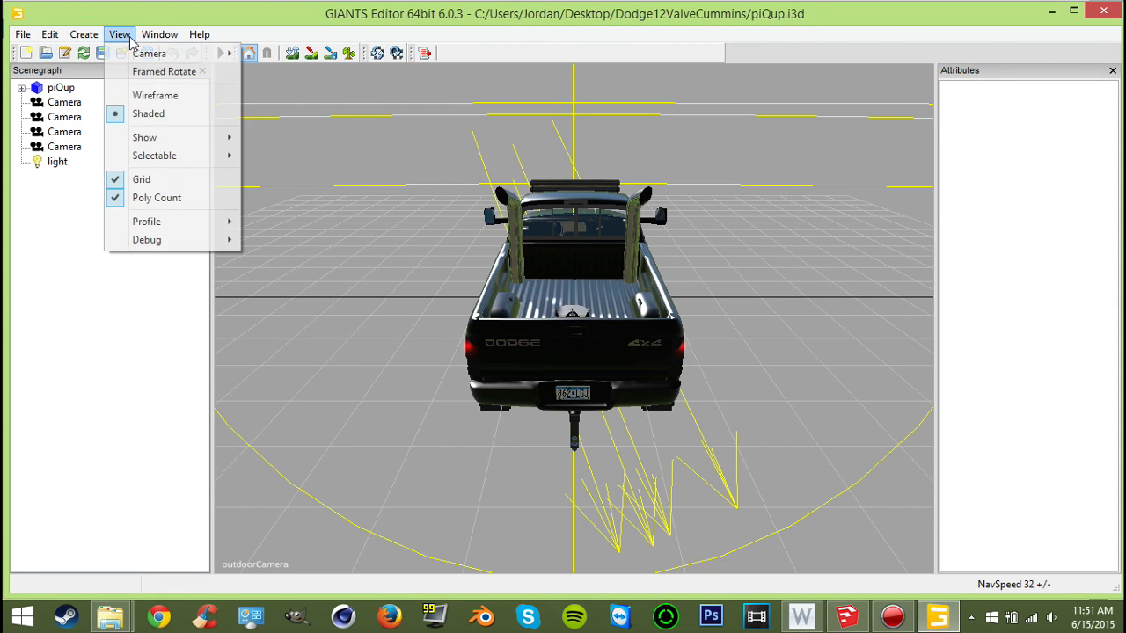
mouse_move(176, 53)
click(308, 107)
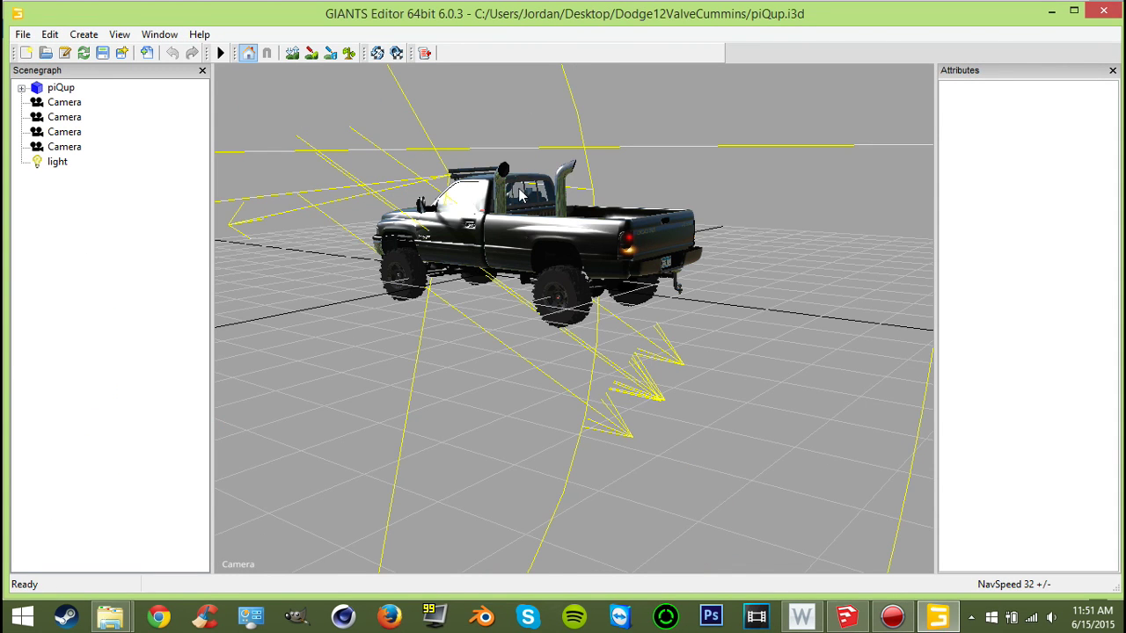
alt+drag(603, 283, 598, 274)
alt+right_drag(598, 275, 694, 299)
middle_drag(694, 304, 733, 365)
- Expand piQup in the scenegraph and examine its 12 Valve Vis group
click(21, 88)
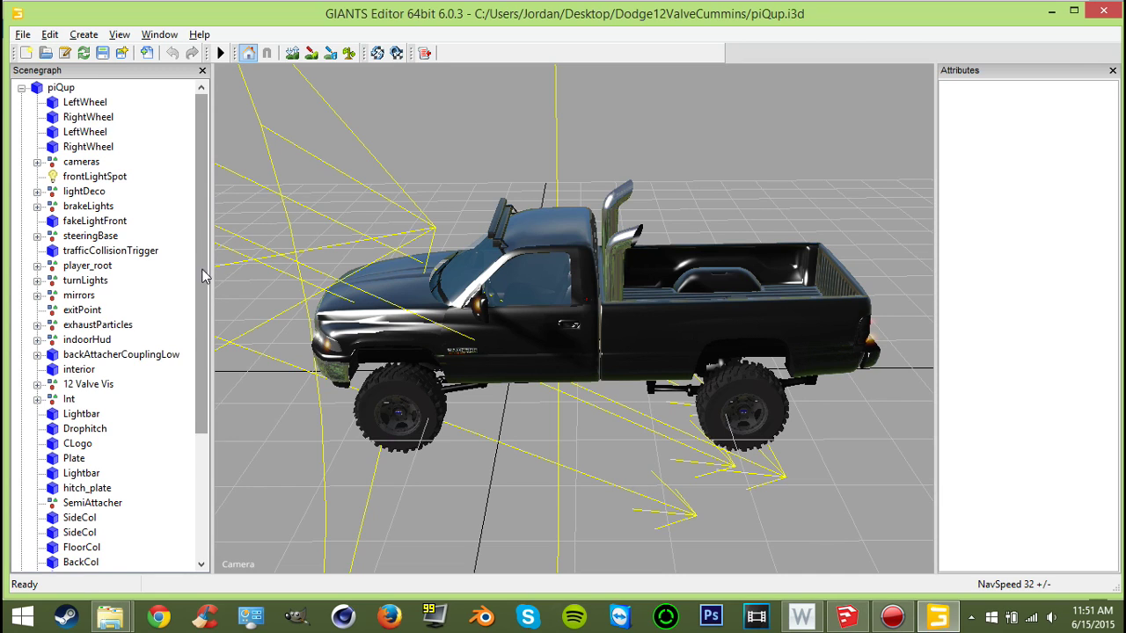
click(96, 386)
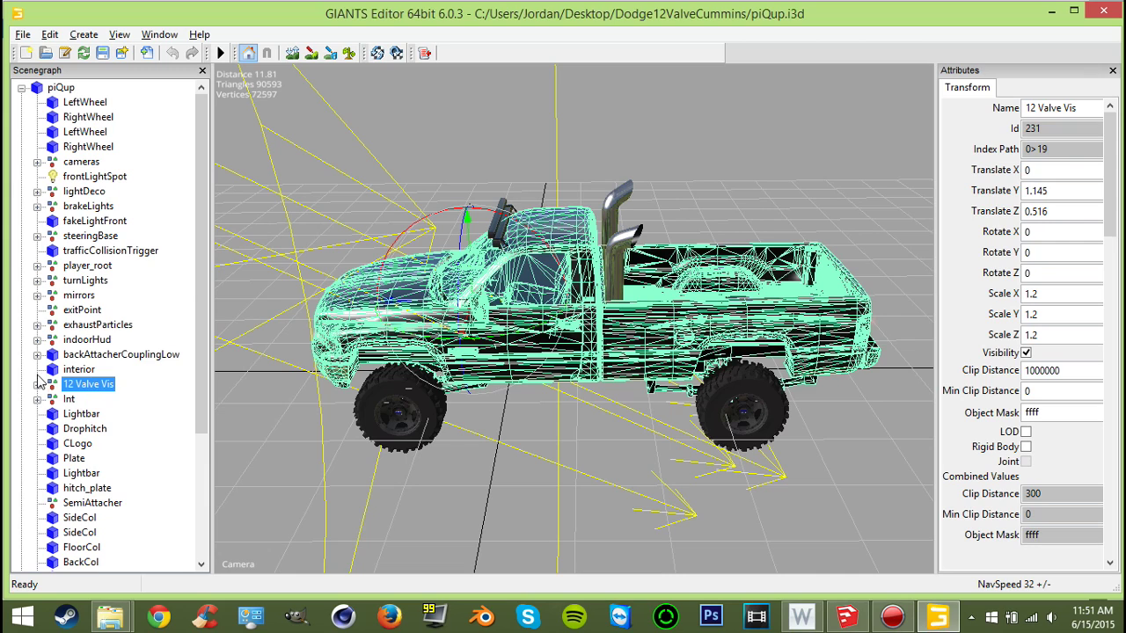
click(37, 385)
click(37, 384)
click(37, 384)
click(37, 384)
- Import the truck model from the Truck folder inside Dodge12ValveCummins and delete the last light in the scenegraph
click(32, 35)
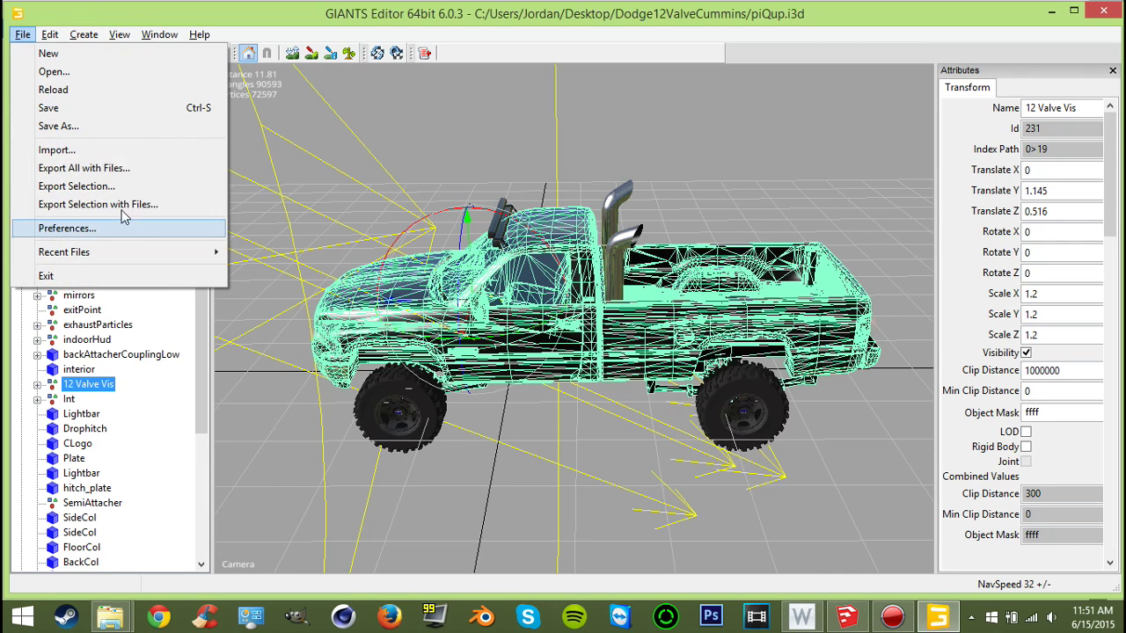
click(570, 300)
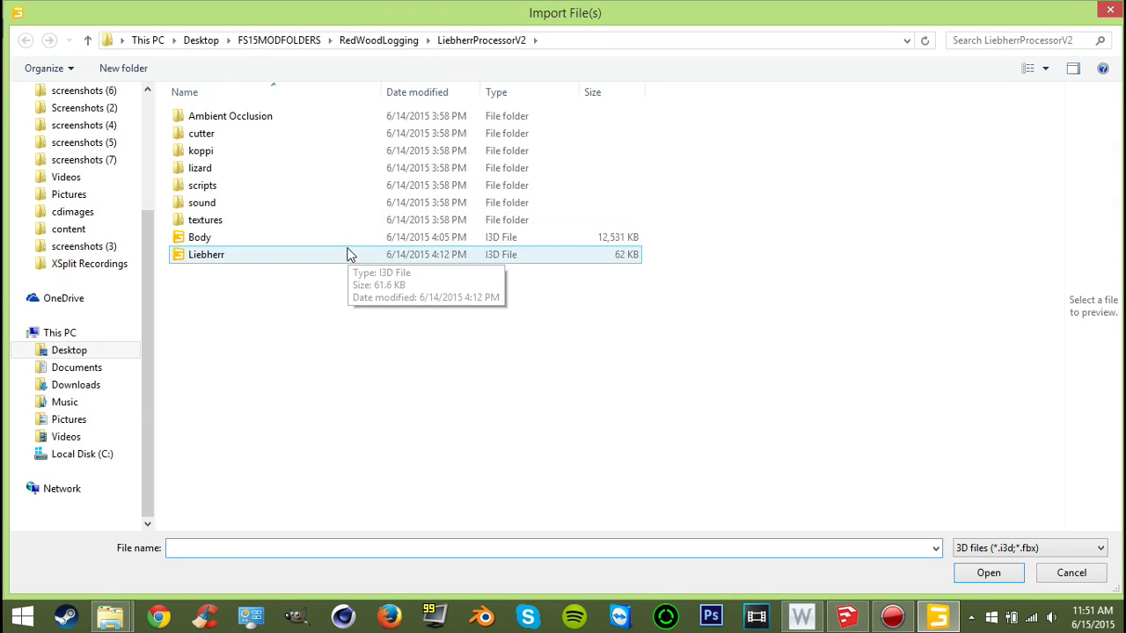
click(202, 40)
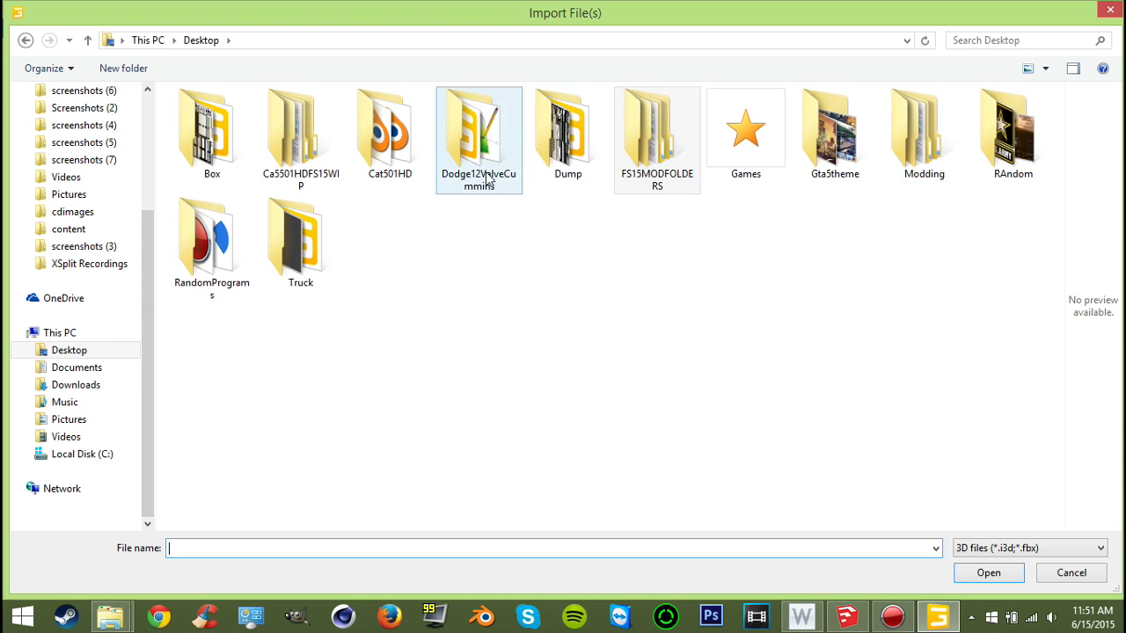
double_click(478, 141)
click(249, 256)
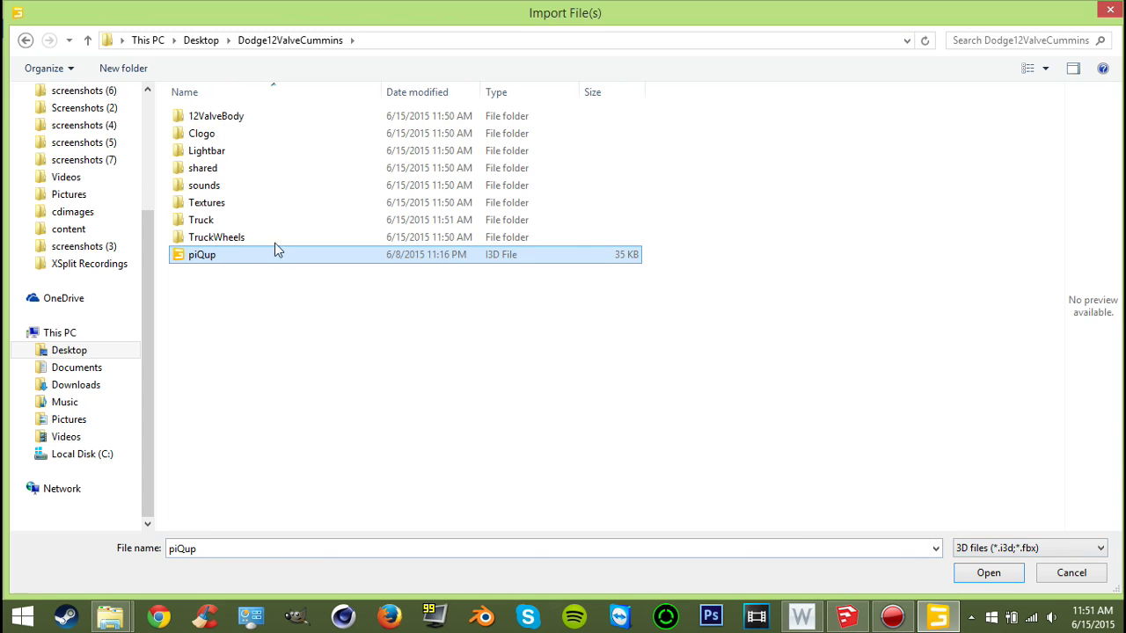
double_click(230, 220)
click(234, 122)
click(1001, 577)
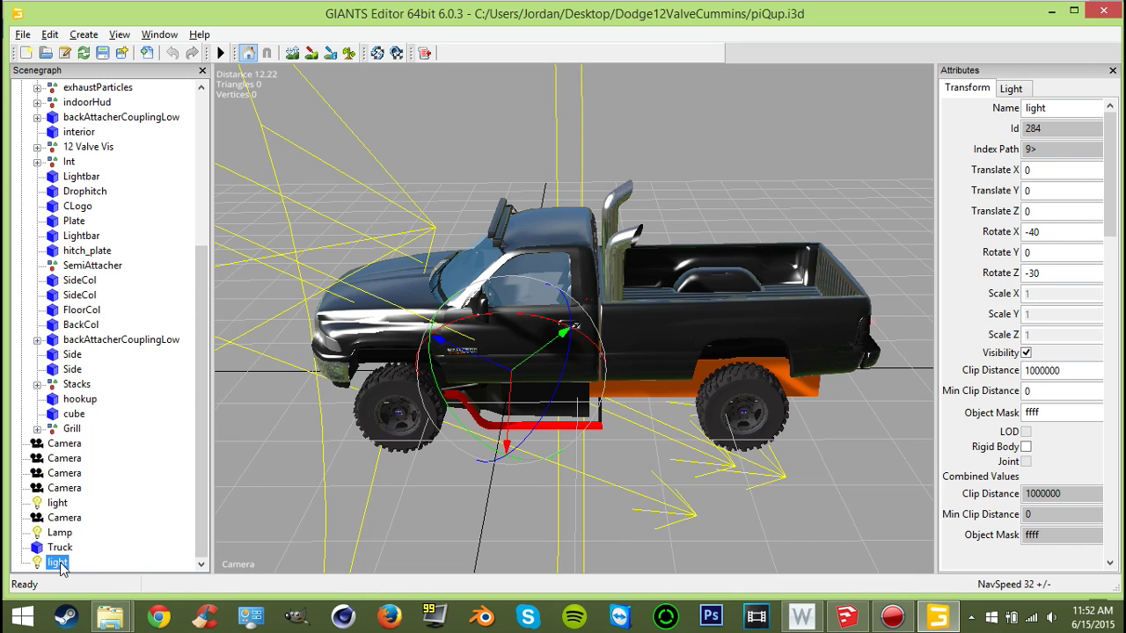
key(Delete)
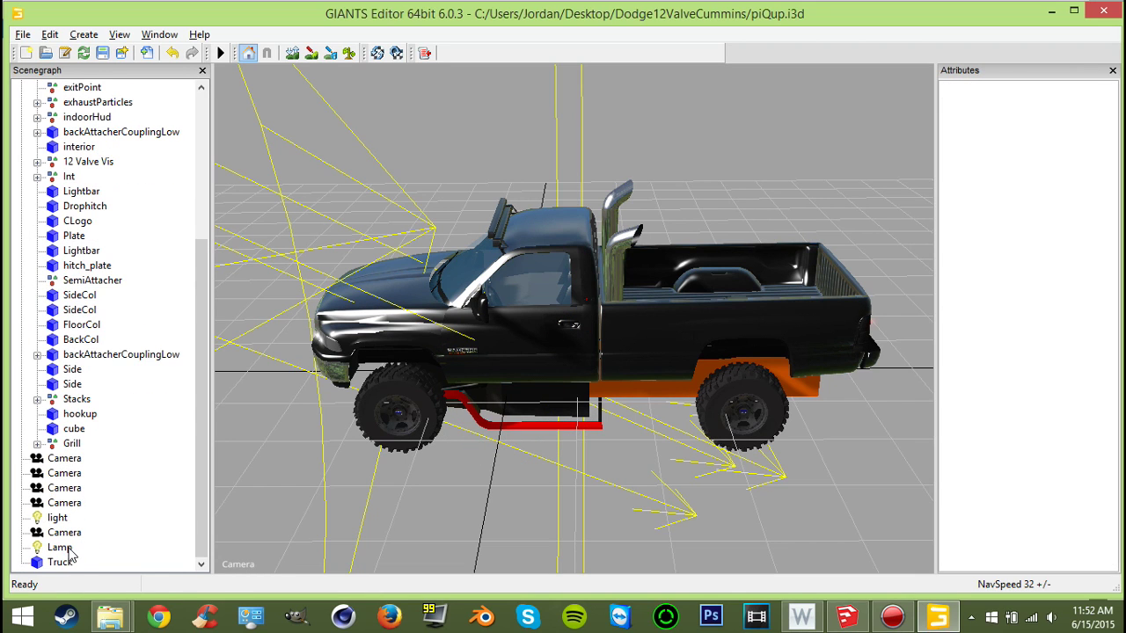
- Cut the imported Truck shape and paste it into the 12 Valve Vis group
click(61, 562)
scroll(108, 527, up, 5)
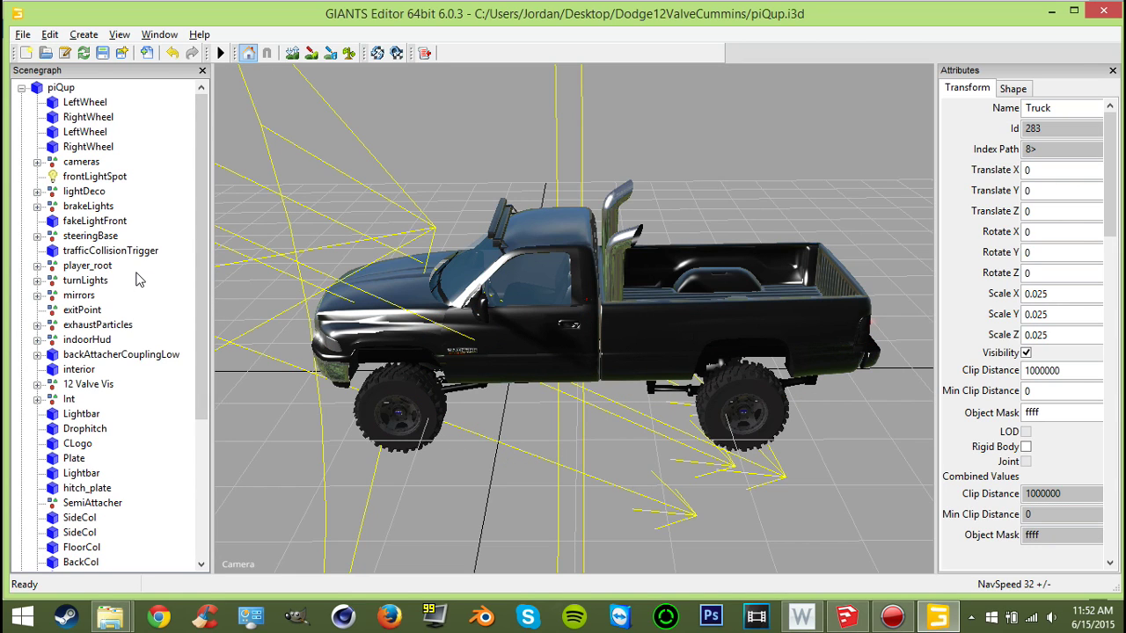
click(72, 386)
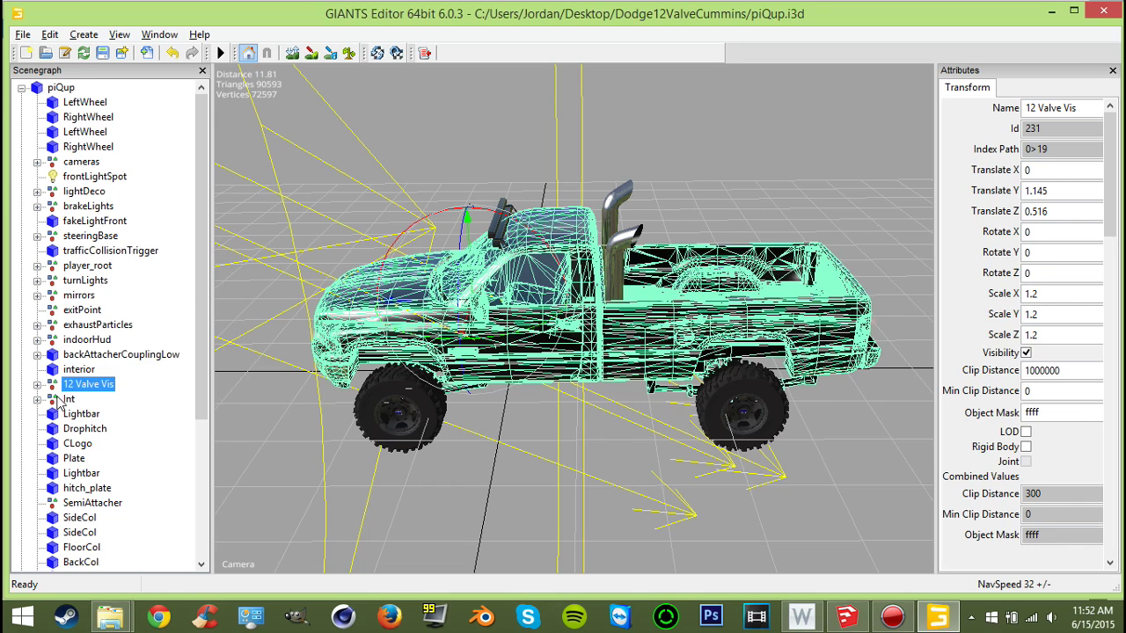
key(ctrl+v)
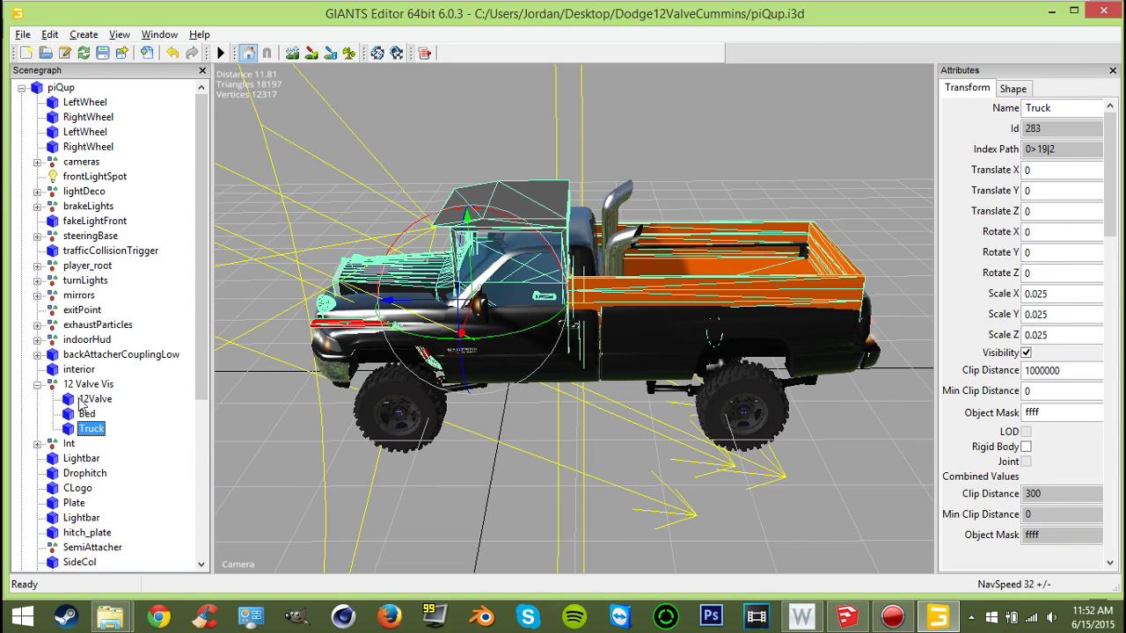
- Delete the original 12Valve and Bed shapes from the 12 Valve Vis group
click(86, 400)
ctrl+click(88, 414)
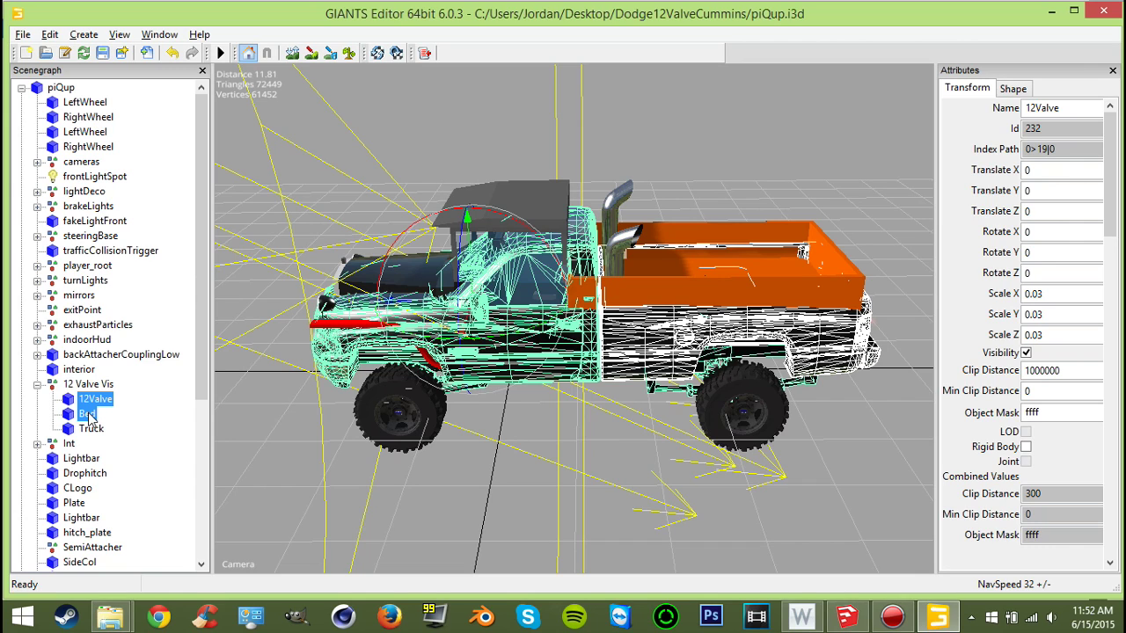
key(Delete)
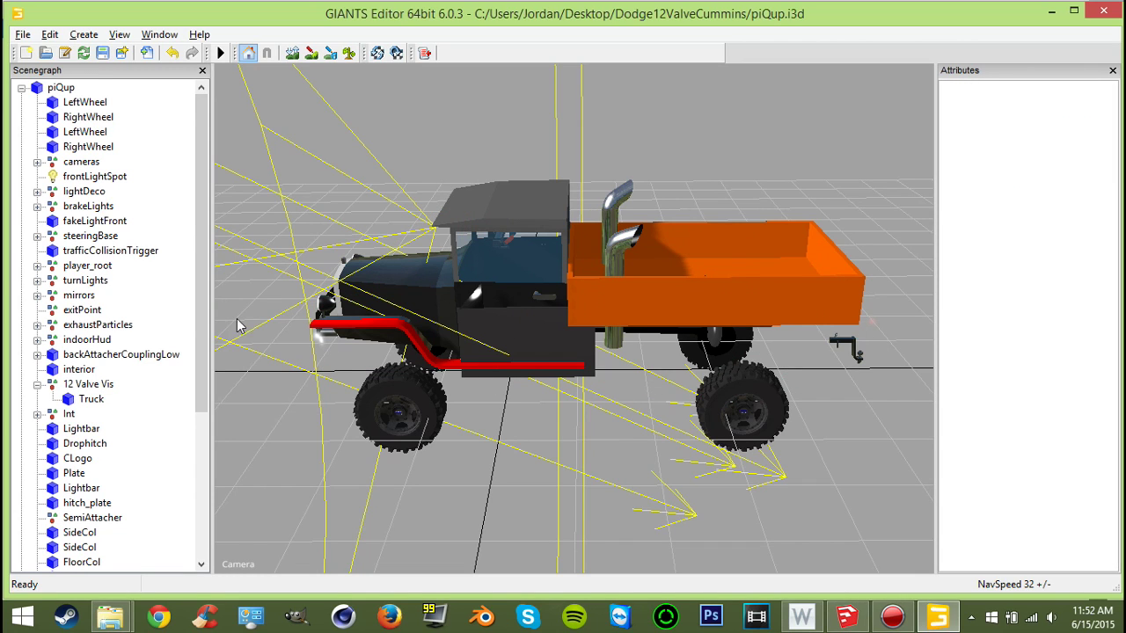
- Set the Lside and Rside shapes in the Int group to Non Renderable
drag(203, 319, 189, 420)
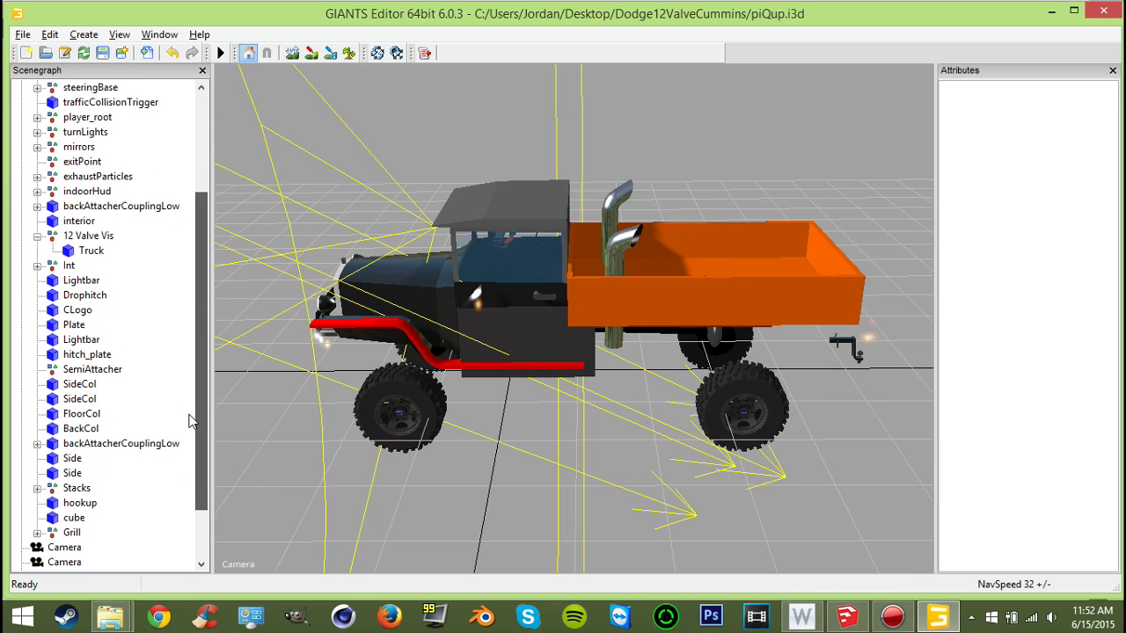
click(37, 266)
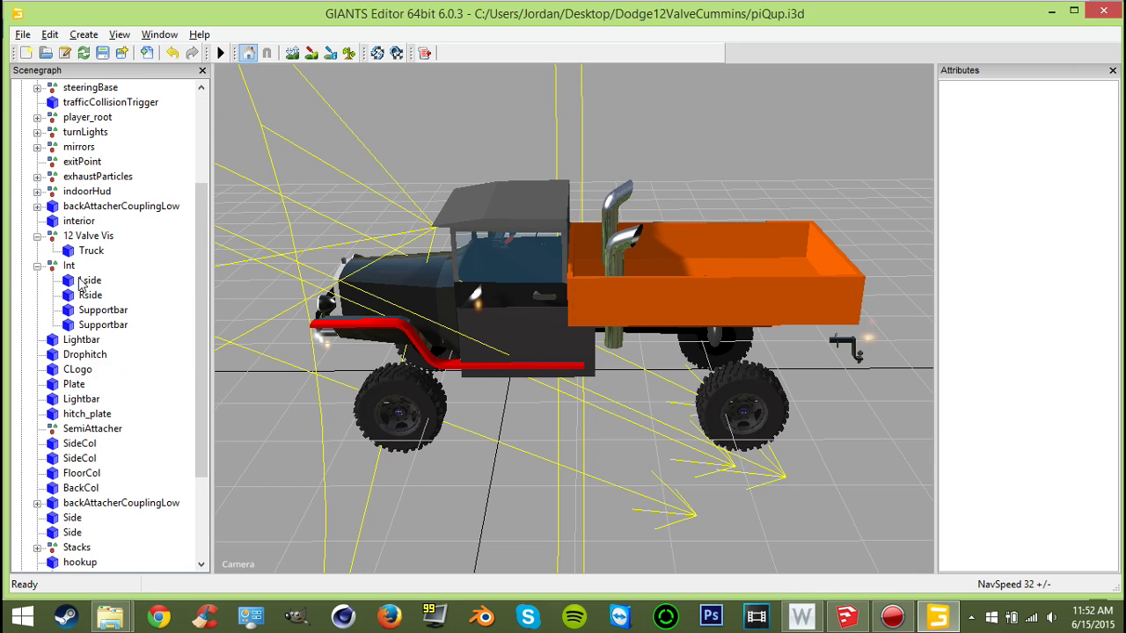
click(89, 280)
click(1013, 89)
click(1043, 206)
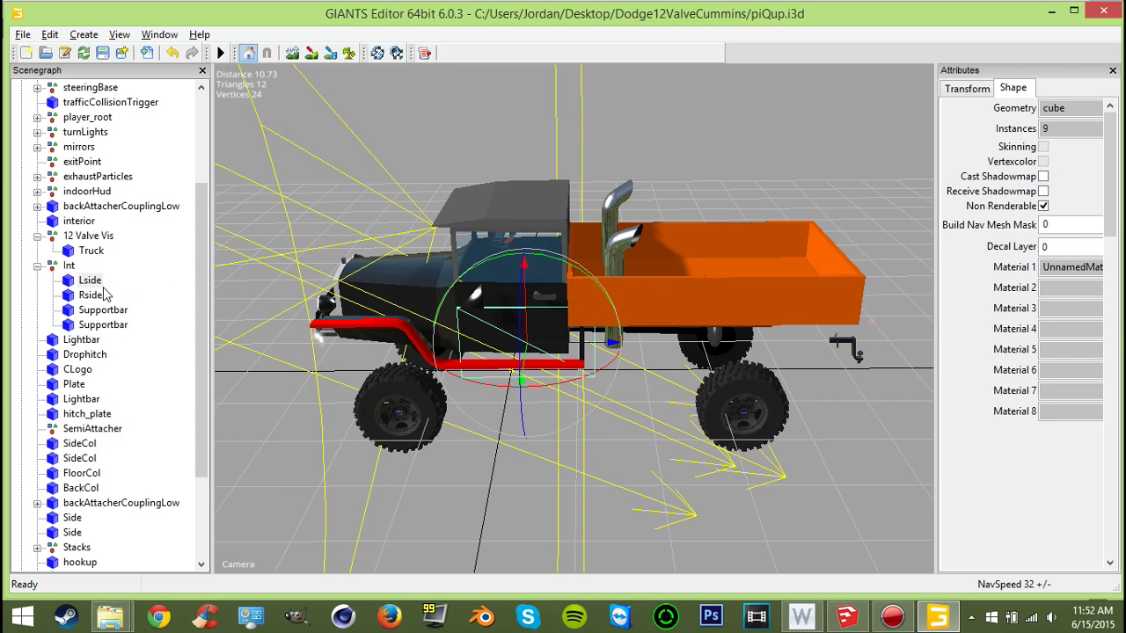
click(91, 295)
click(1043, 206)
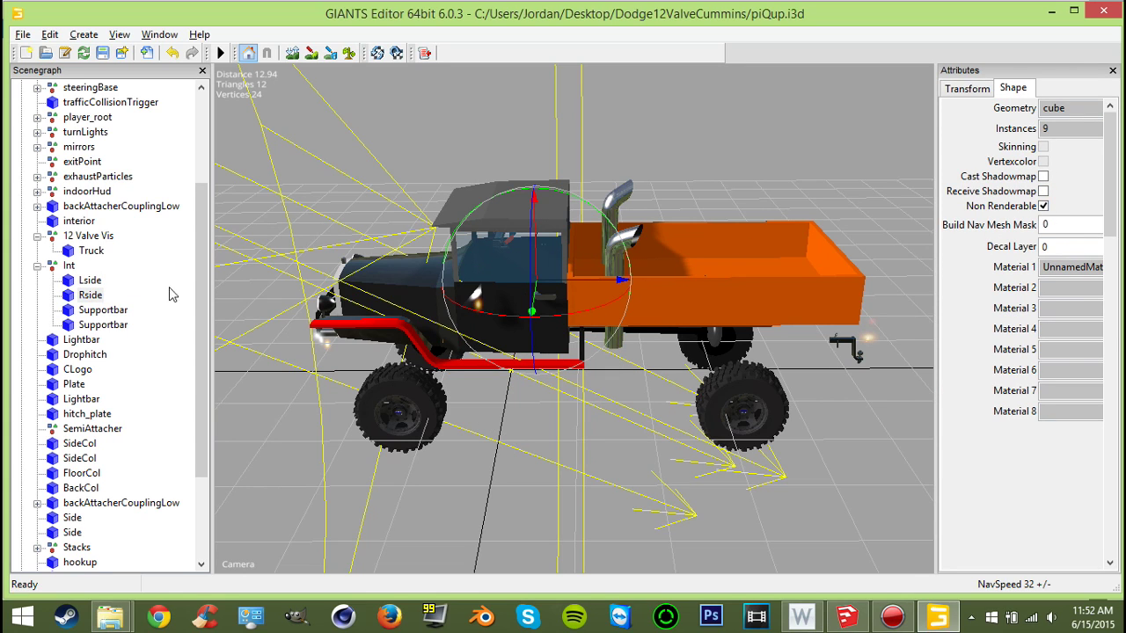
- Set both Supportbar shapes in the Int group to Non Renderable
click(110, 310)
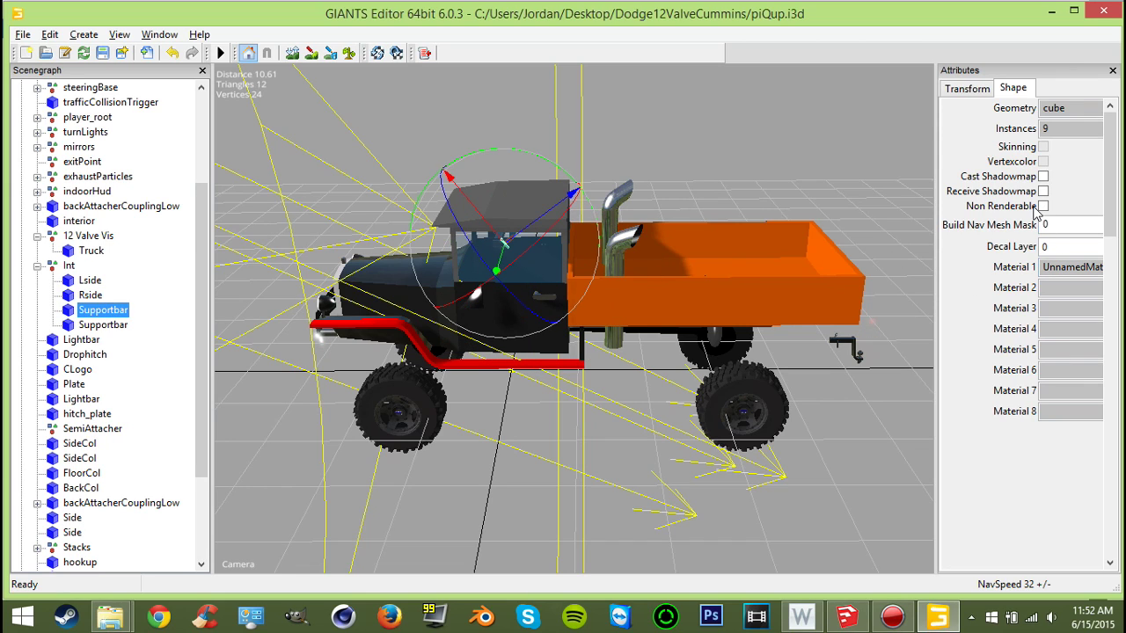
click(1043, 208)
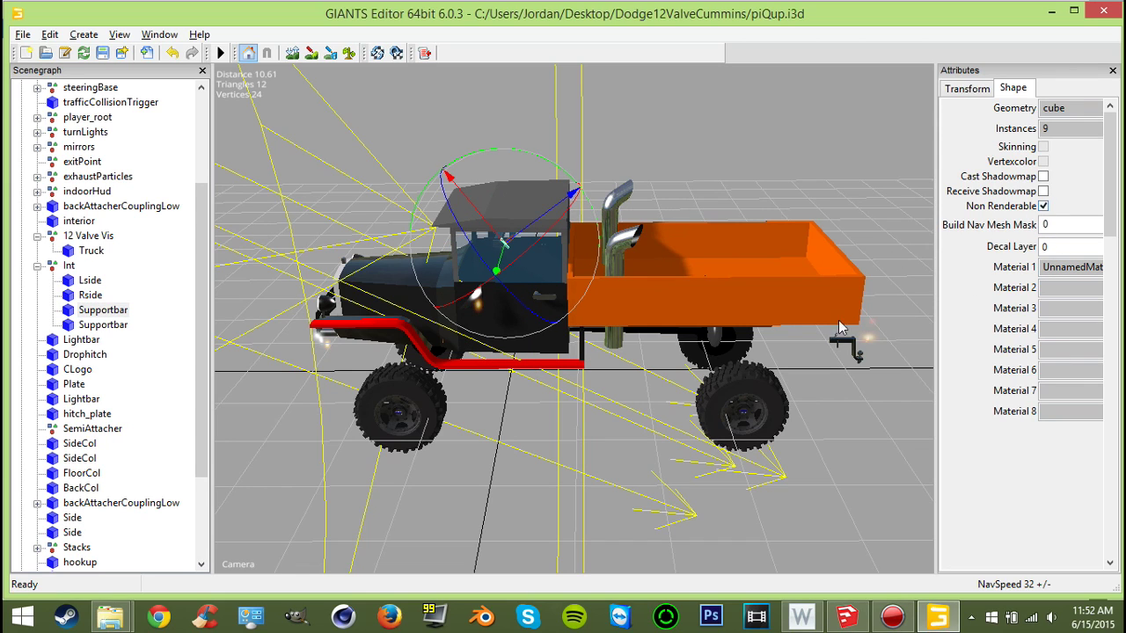
click(113, 324)
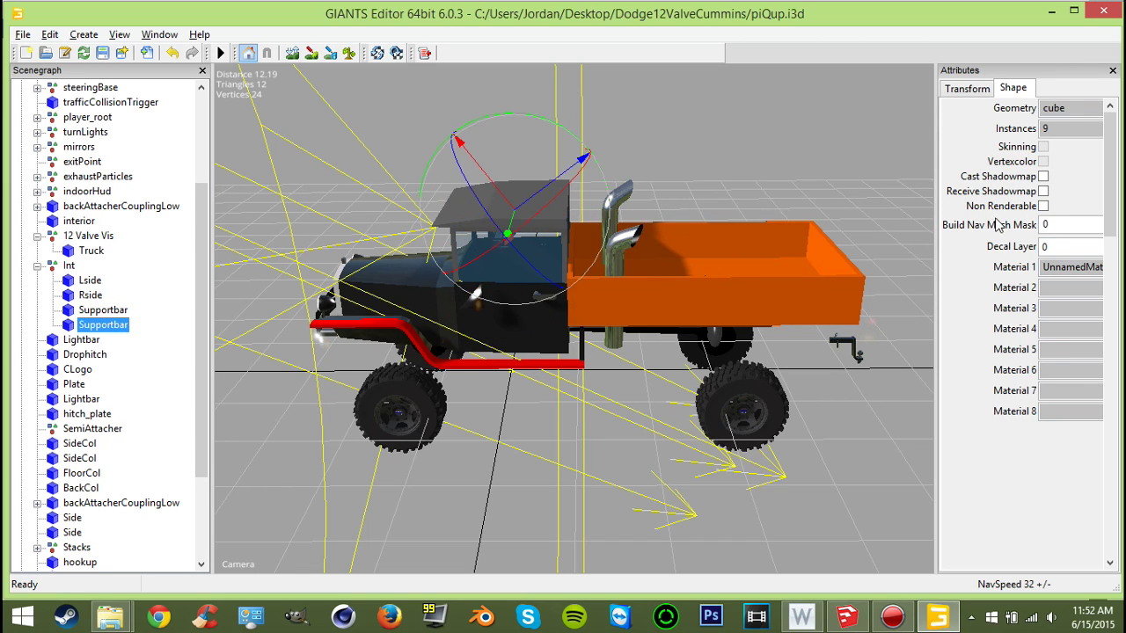
click(1044, 211)
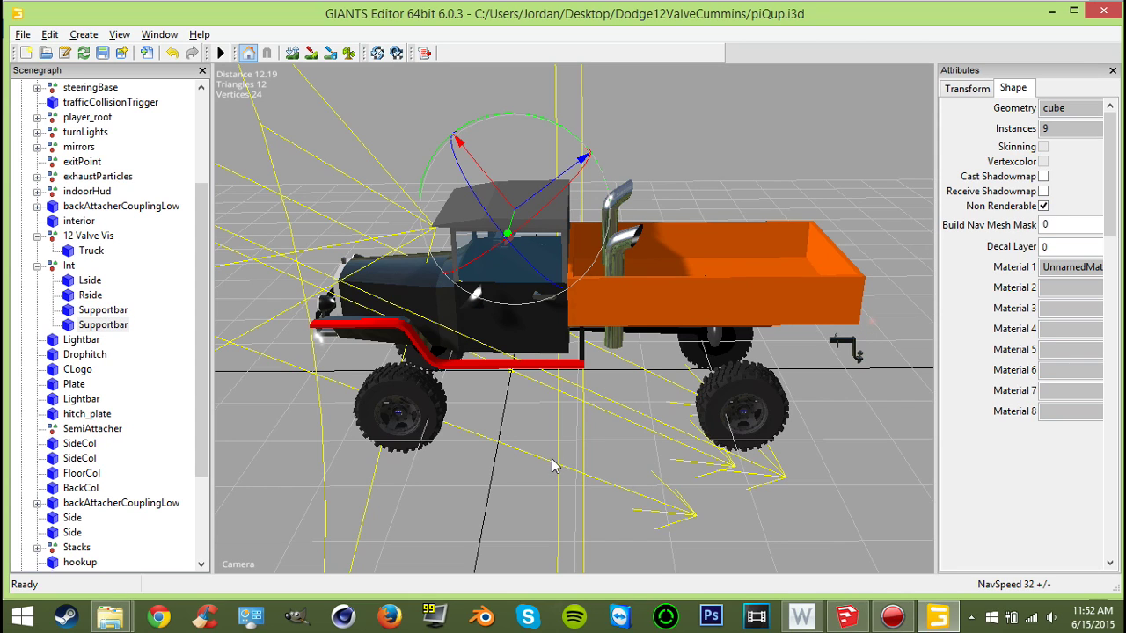
- Set the two Side shapes listed above the Stacks group to Non Renderable
click(521, 489)
scroll(577, 454, up, 5)
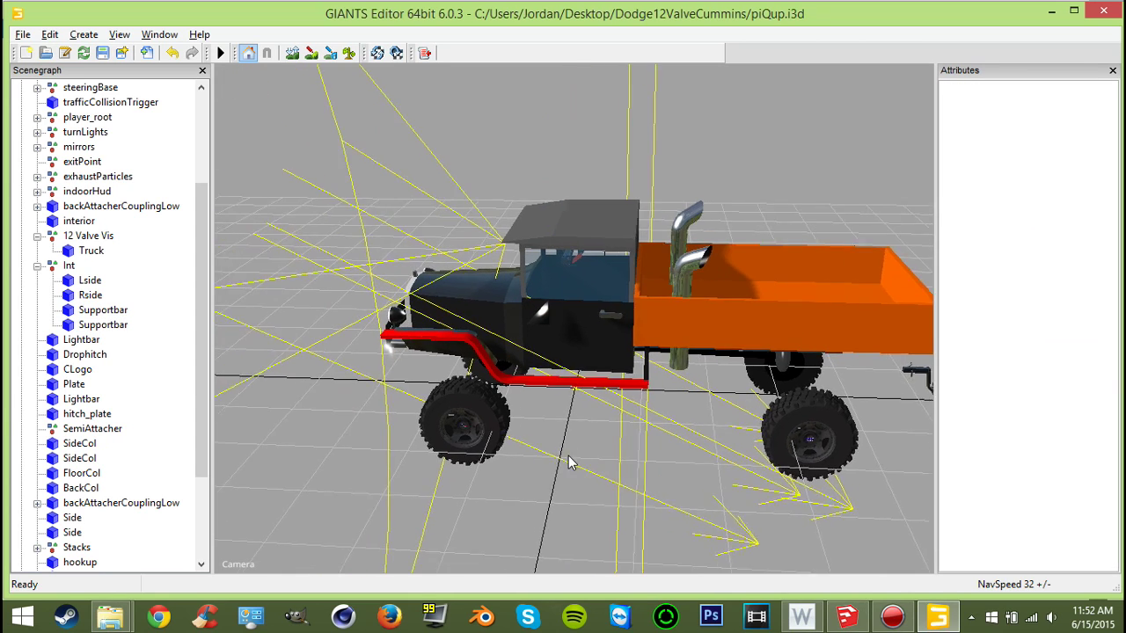
scroll(588, 451, up, 3)
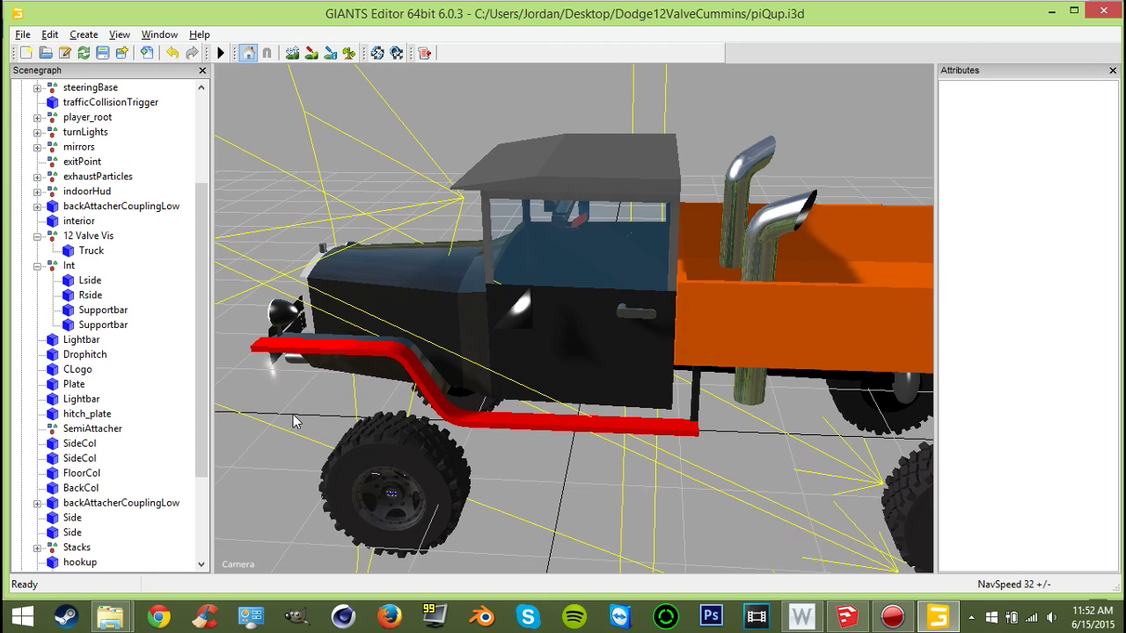
drag(203, 416, 167, 499)
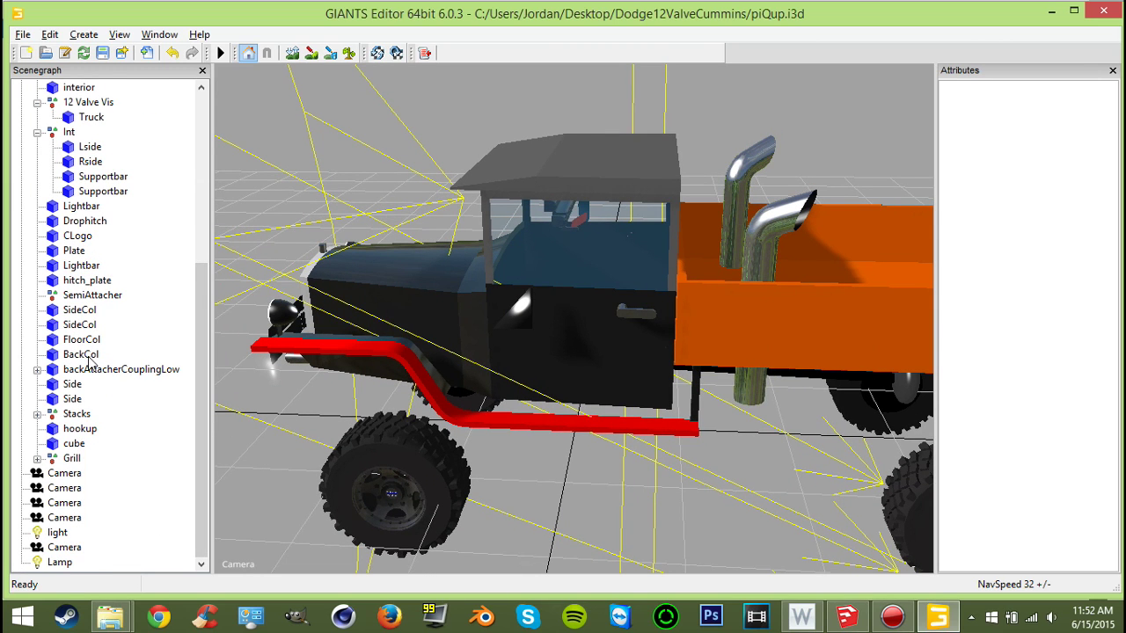
click(72, 384)
click(1013, 88)
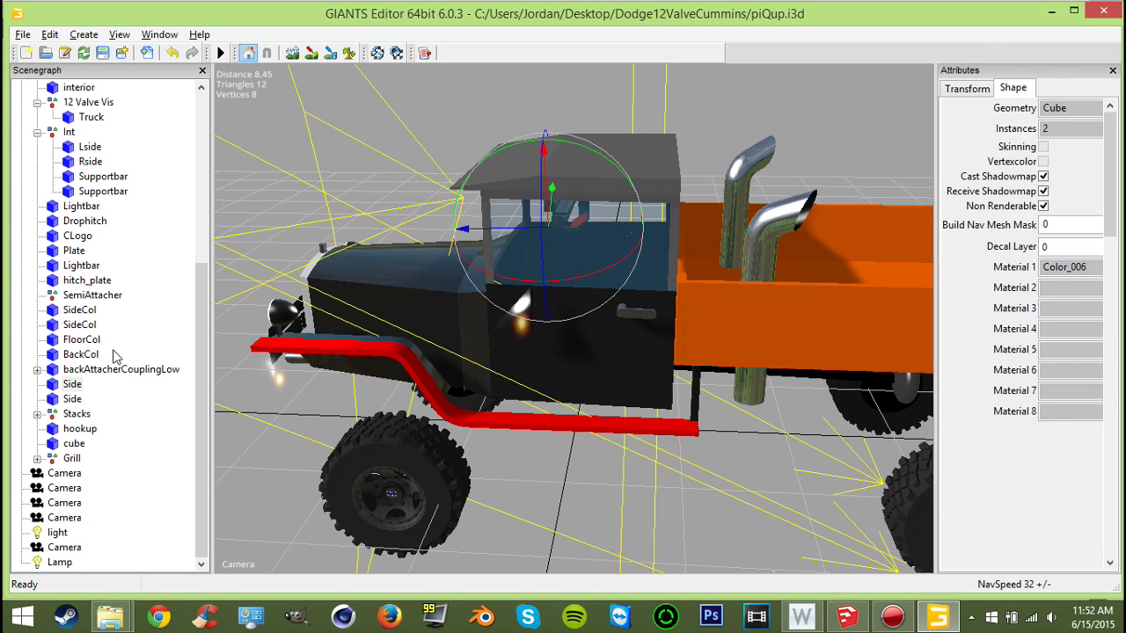
click(71, 399)
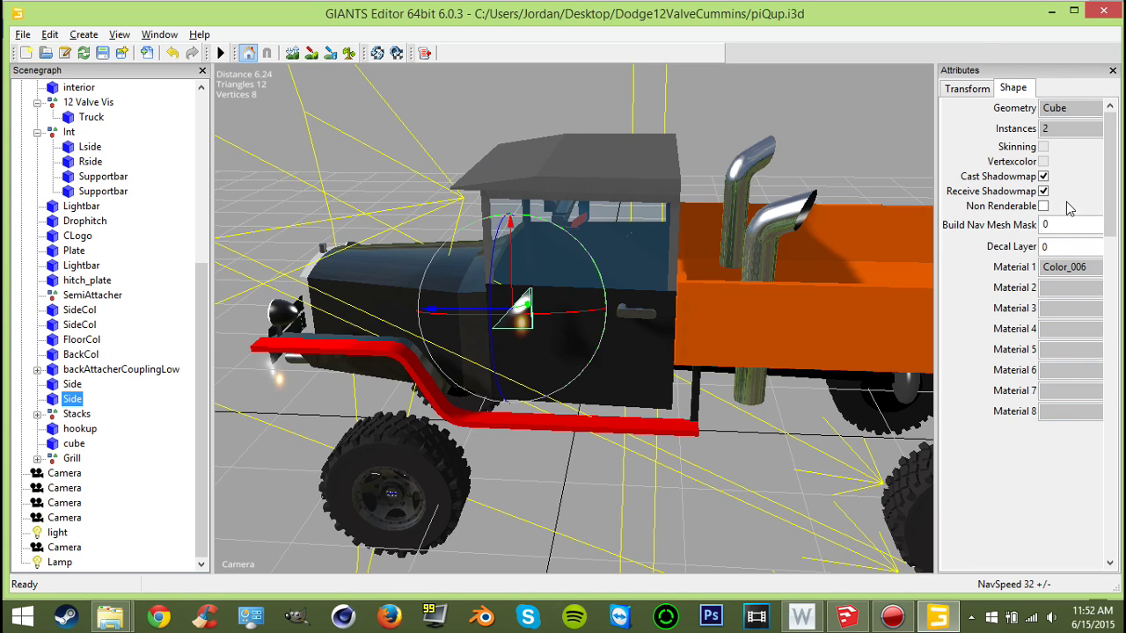
click(1042, 207)
- Move the light bars up onto the roof of the new truck cab
scroll(623, 283, up, 5)
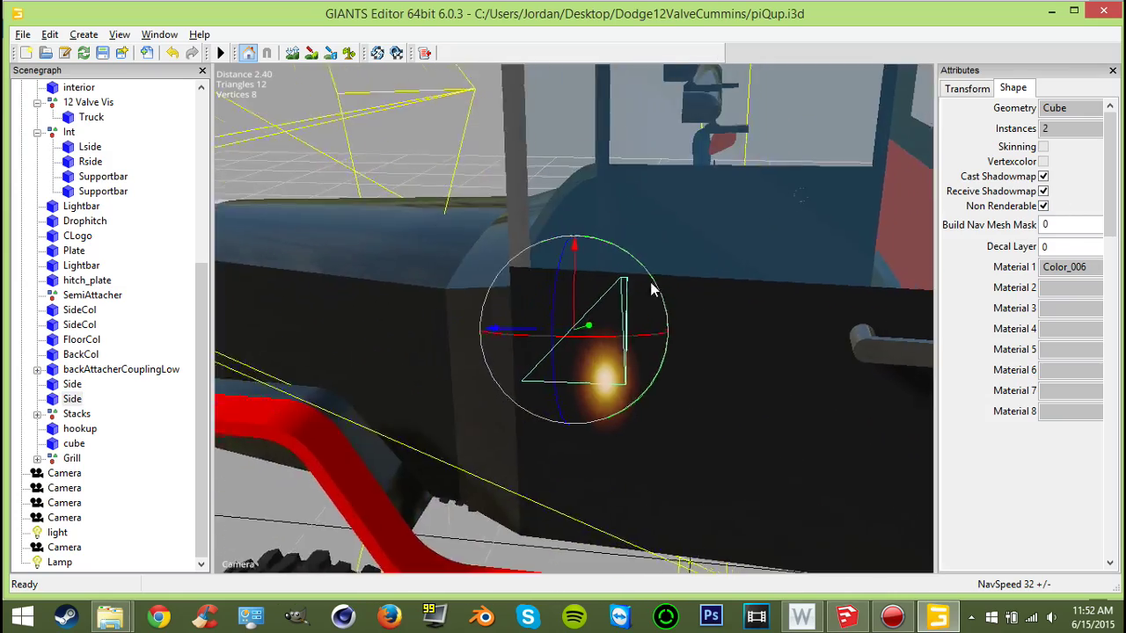
alt+drag(683, 291, 743, 278)
scroll(745, 290, down, 10)
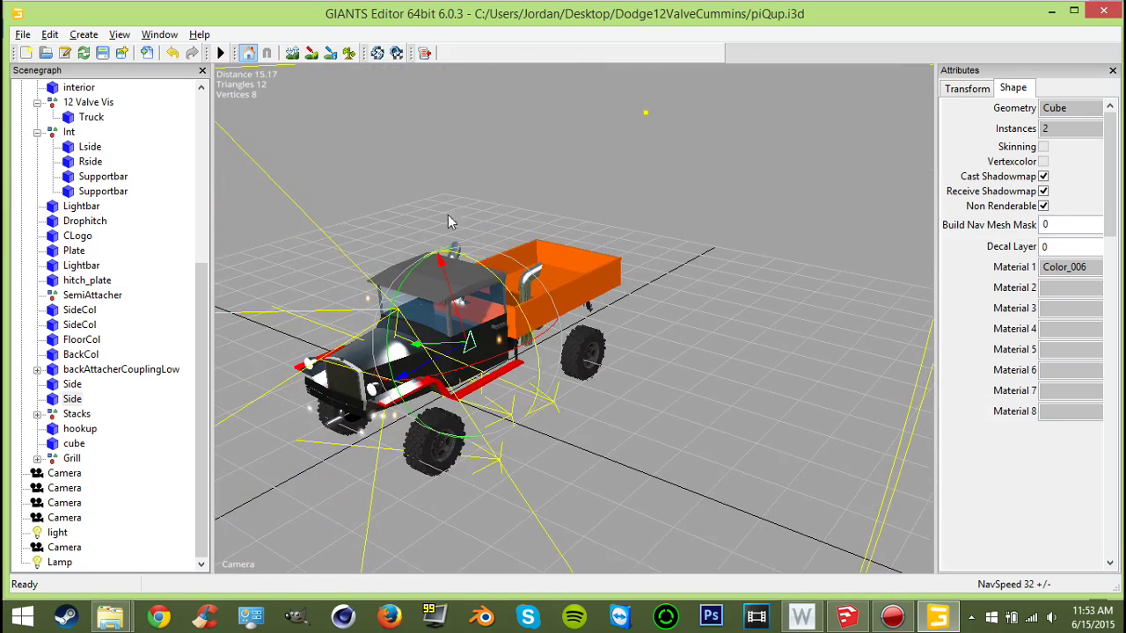
click(92, 118)
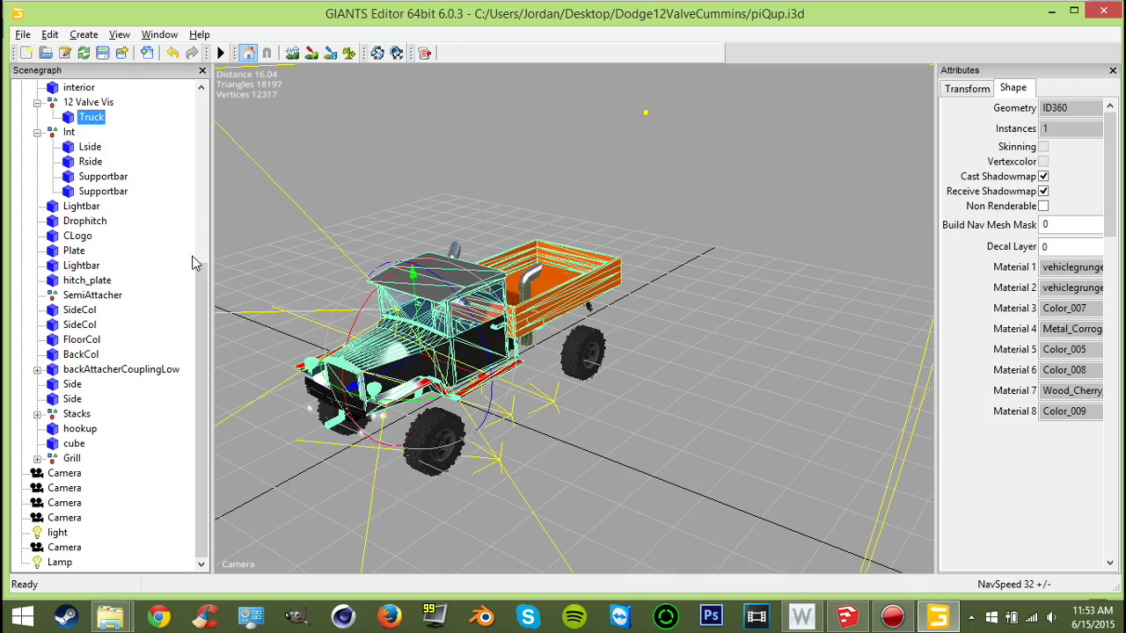
alt+drag(797, 431, 712, 365)
scroll(836, 383, up, 5)
scroll(622, 304, down, 4)
alt+drag(576, 284, 584, 325)
alt+middle_drag(583, 325, 707, 382)
scroll(728, 375, up, 3)
alt+drag(728, 376, 550, 284)
scroll(551, 283, down, 5)
right_drag(343, 347, 396, 356)
drag(452, 307, 457, 296)
drag(407, 346, 403, 346)
- Lower the license plate on the truck's rear bumper to Translate Y 0.649
click(525, 472)
right_drag(472, 421, 559, 305)
scroll(485, 430, down, 4)
scroll(559, 305, down, 1)
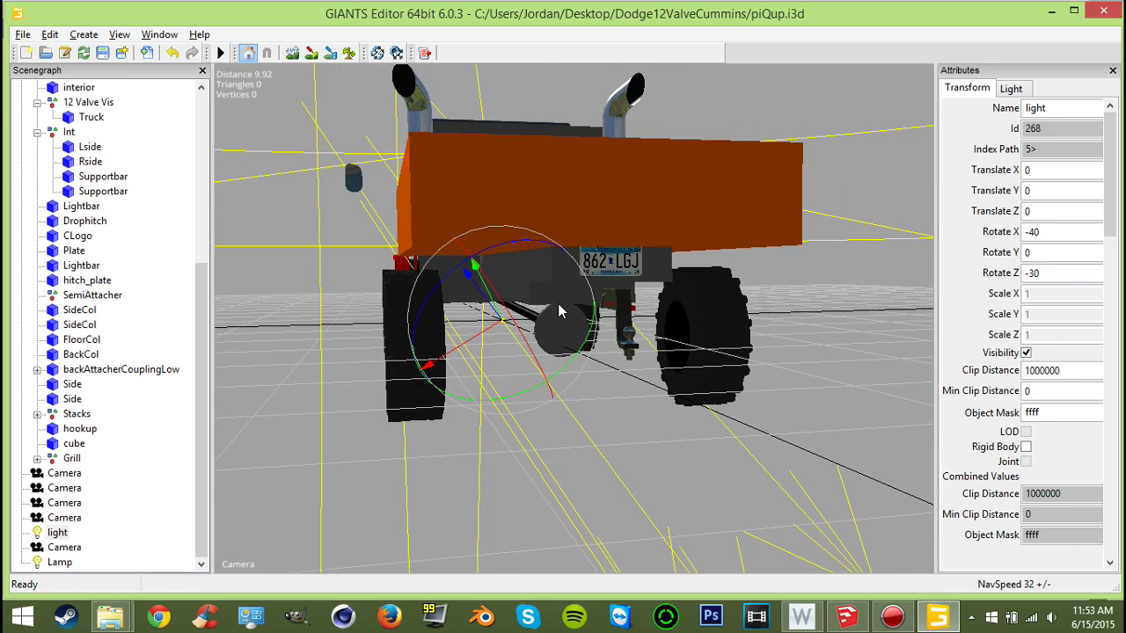
scroll(560, 310, up, 8)
click(689, 157)
drag(697, 86, 704, 113)
scroll(761, 142, down, 10)
alt+drag(666, 343, 731, 347)
scroll(731, 346, up, 6)
scroll(729, 352, up, 5)
middle_drag(794, 352, 695, 287)
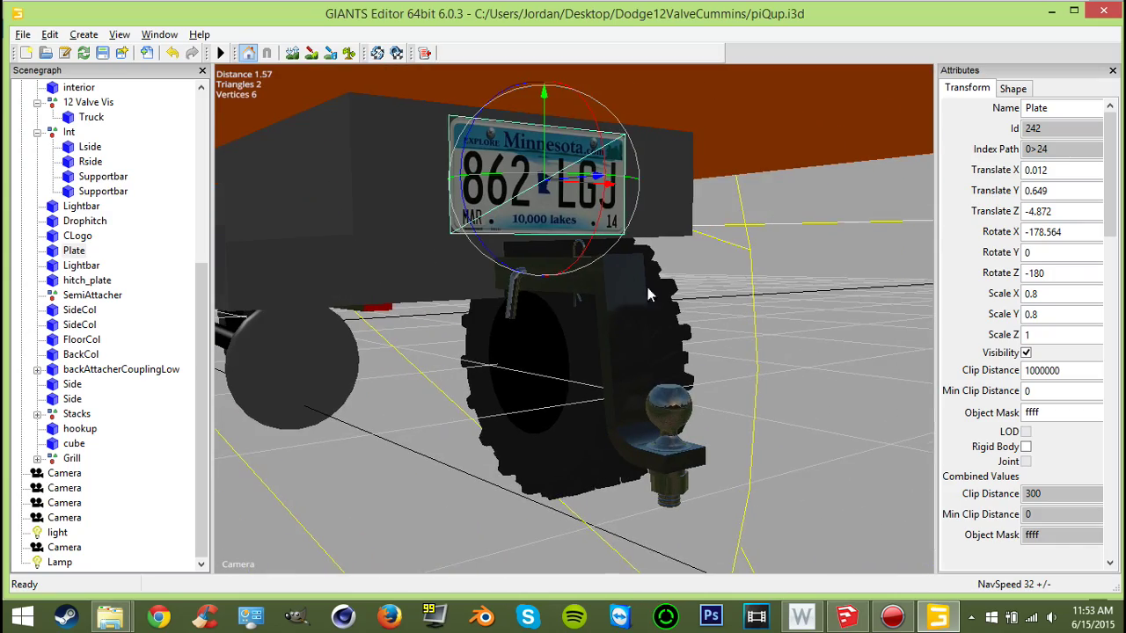
- Lower the Stacks group with both exhaust stacks in the truck bed to Translate Y 1.931
alt+drag(499, 388, 459, 360)
scroll(551, 378, down, 5)
scroll(482, 360, up, 1)
right_drag(482, 360, 447, 373)
scroll(572, 337, up, 3)
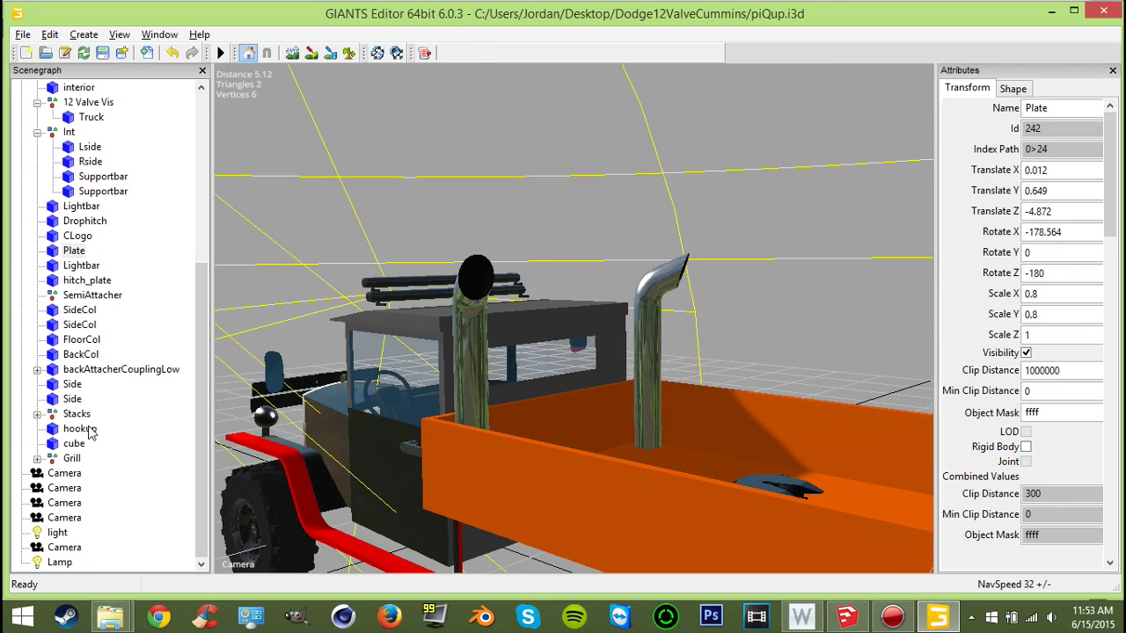
click(496, 281)
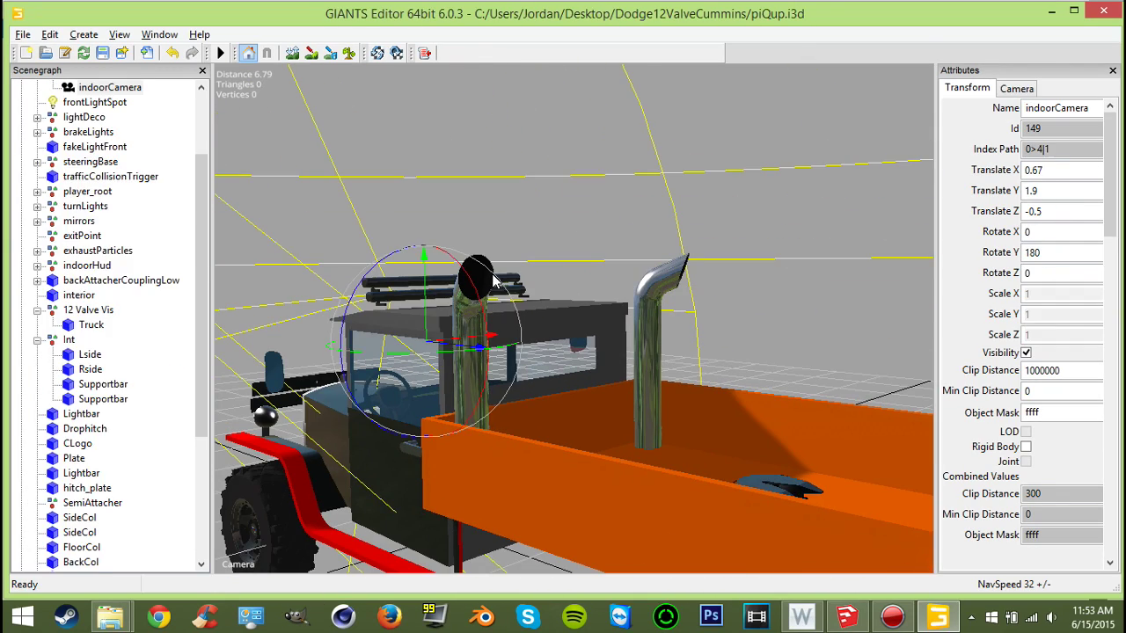
click(677, 263)
key(f)
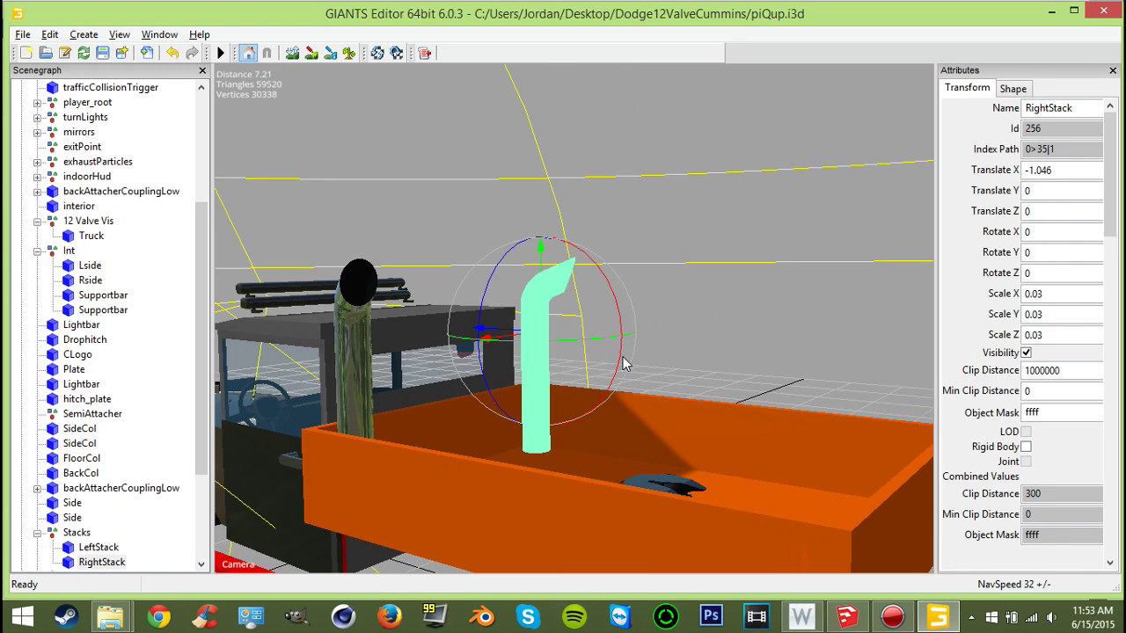
scroll(626, 365, up, 2)
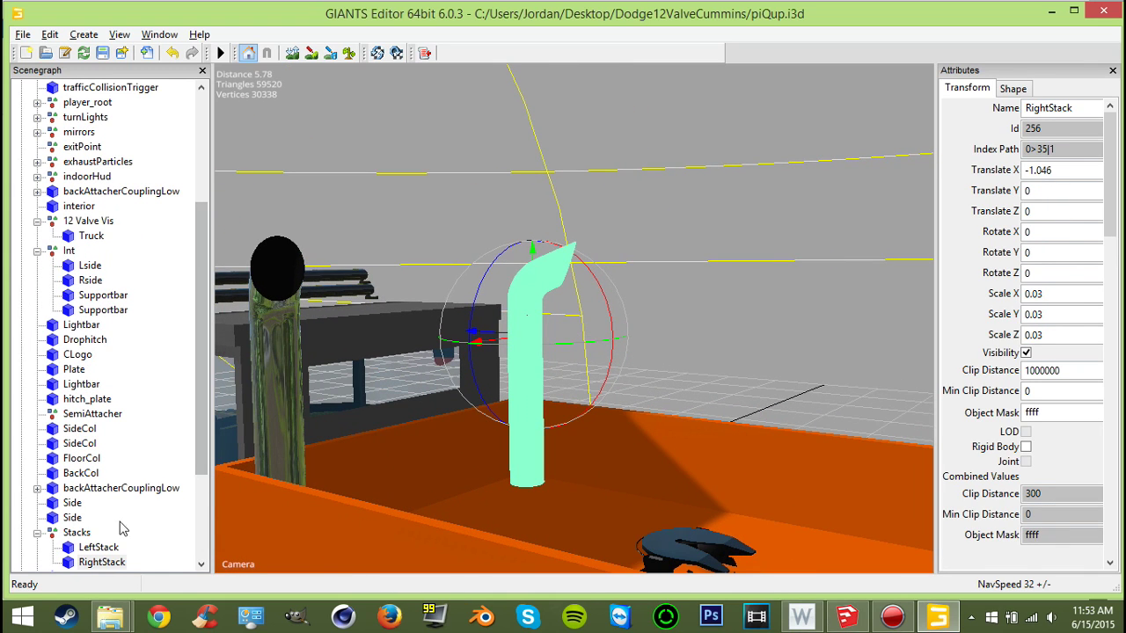
click(86, 534)
scroll(515, 406, up, 3)
alt+drag(523, 404, 651, 364)
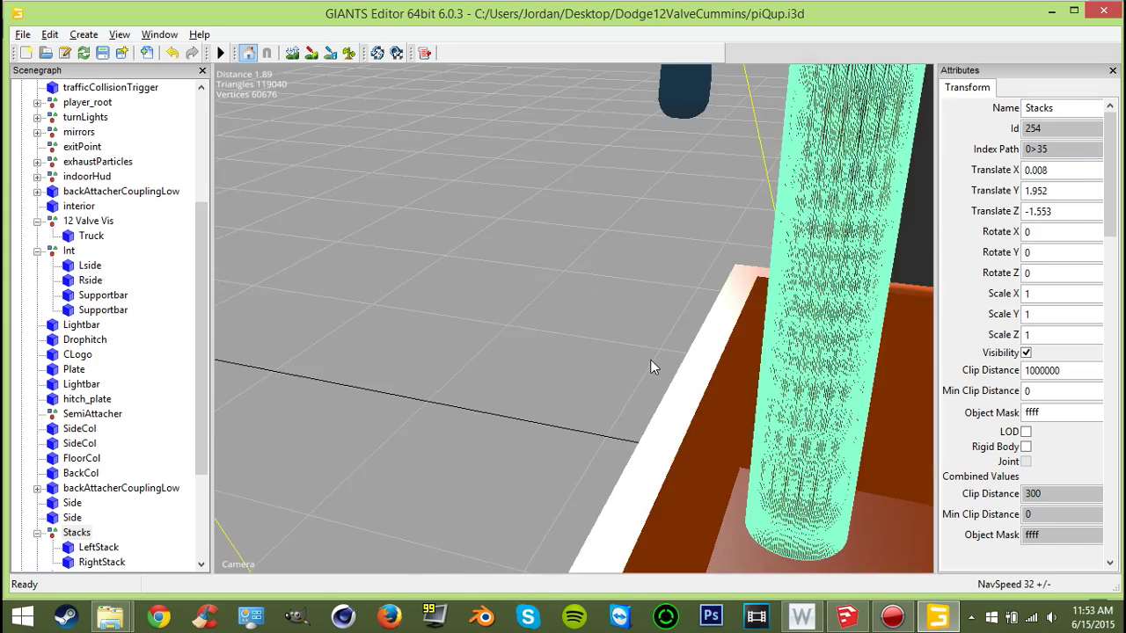
scroll(646, 391, down, 6)
right_drag(645, 388, 673, 390)
mouse_move(645, 230)
mouse_down()
mouse_move(652, 219)
mouse_move(652, 243)
mouse_up()
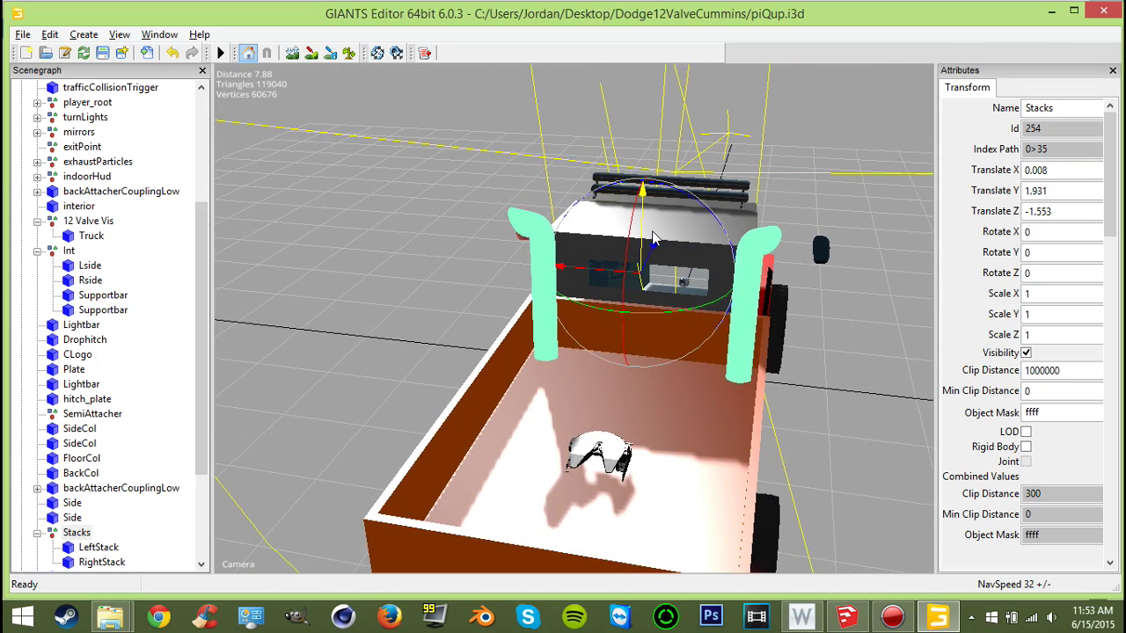
- Try to move the coronaFrontLeft2 light in the lightDeco group toward the front headlight
right_drag(666, 297, 950, 298)
right_drag(613, 343, 720, 257)
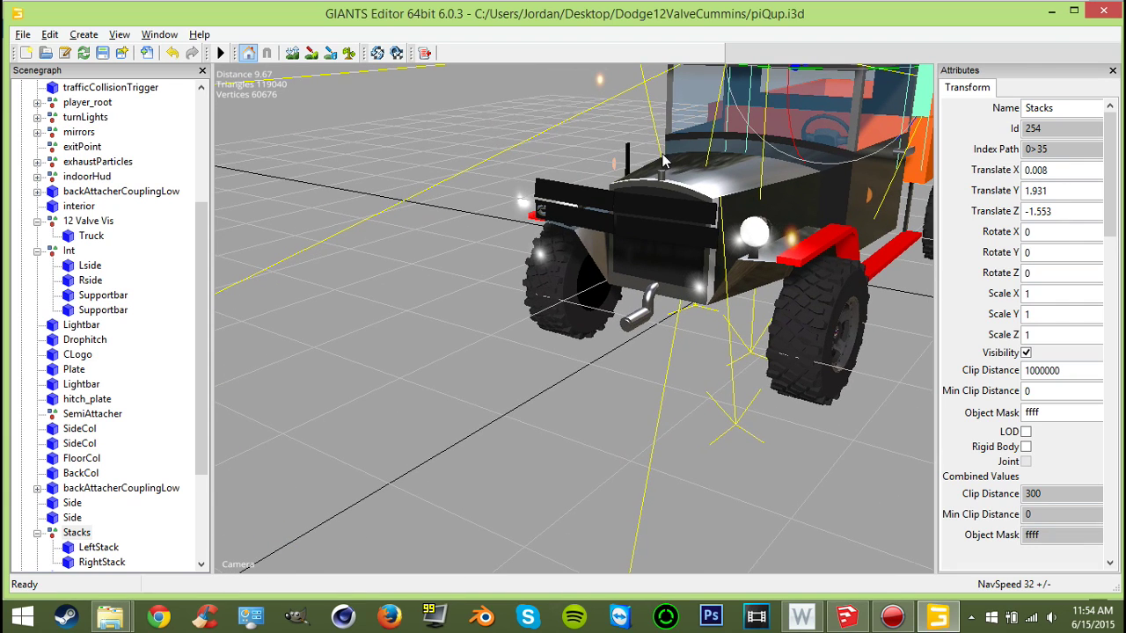
right_drag(723, 343, 686, 264)
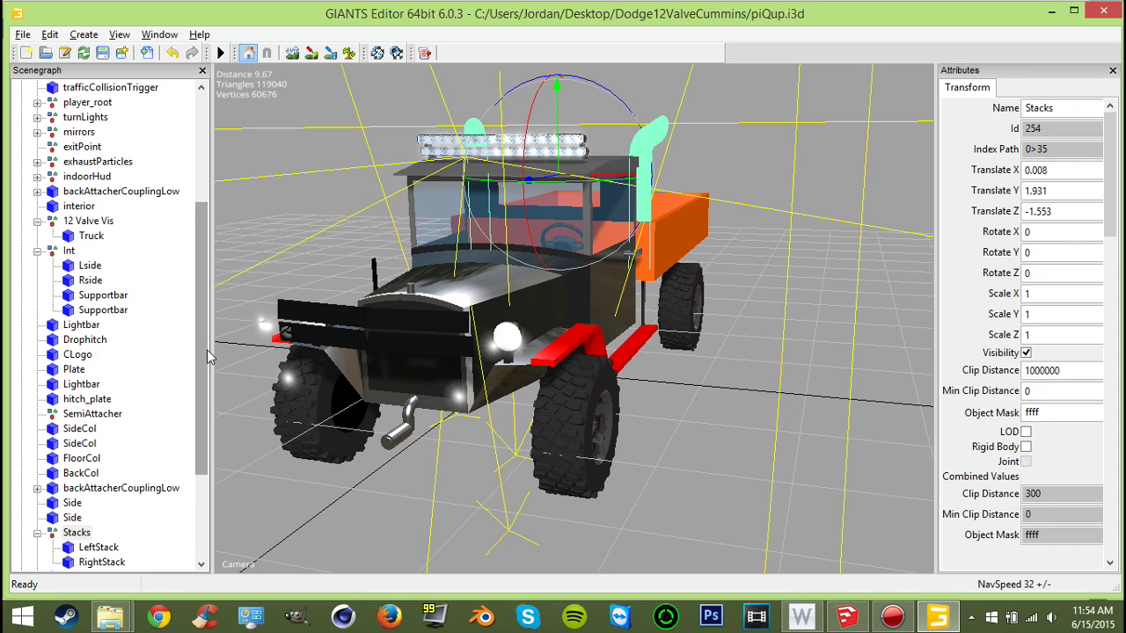
drag(202, 348, 225, 230)
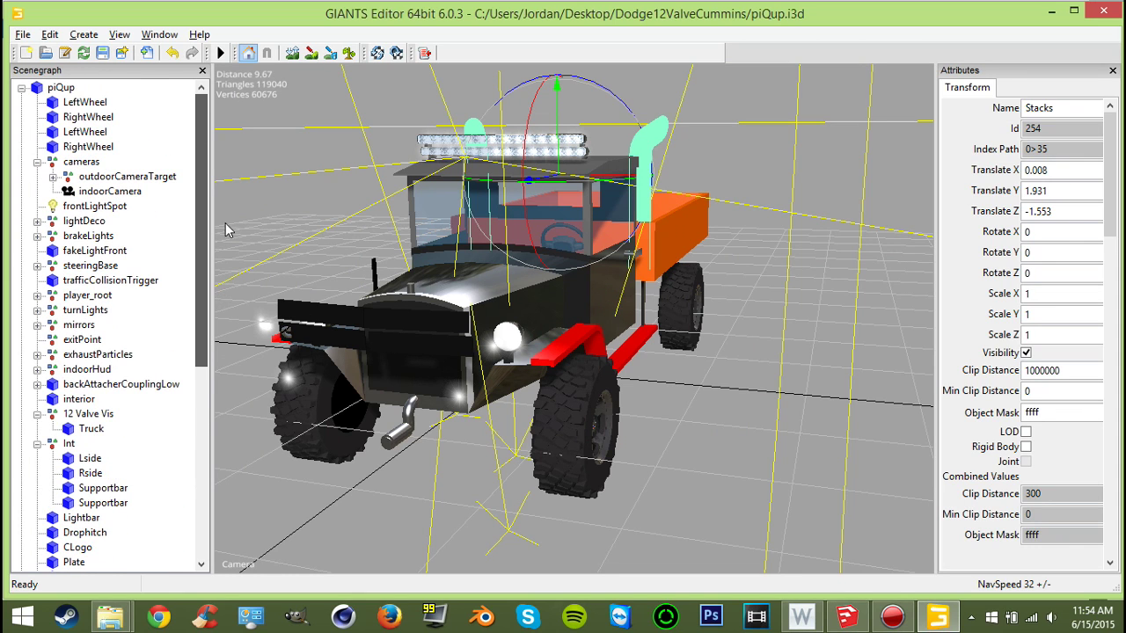
click(37, 220)
click(102, 117)
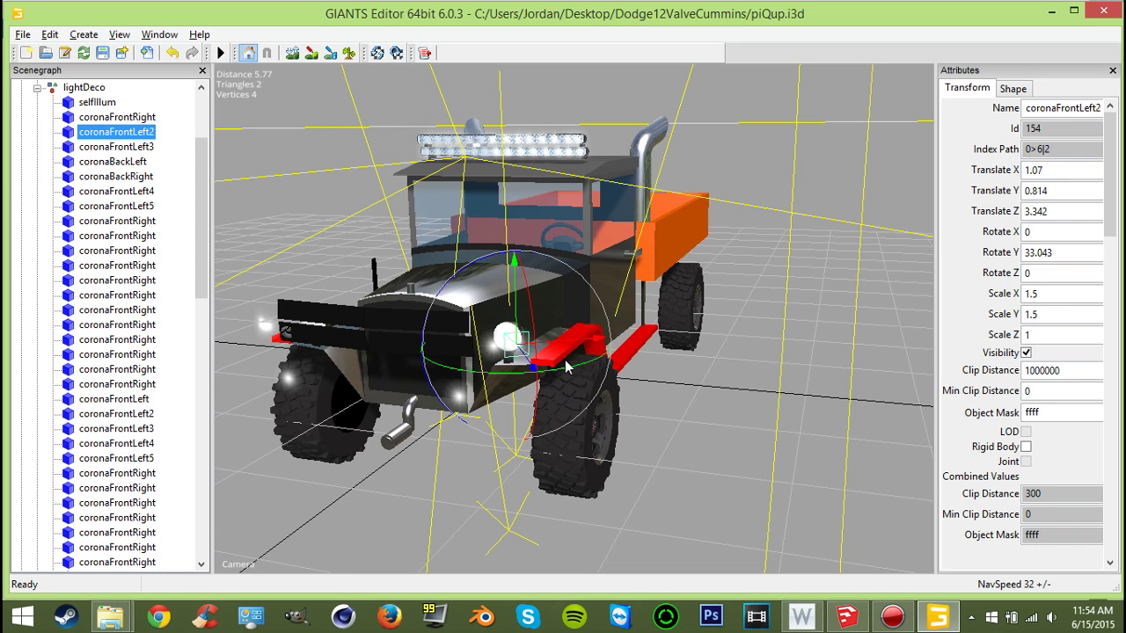
drag(525, 355, 482, 314)
key(ctrl+z)
- Set the first cube in the Grill group at the truck's front to Non Renderable
drag(198, 209, 221, 474)
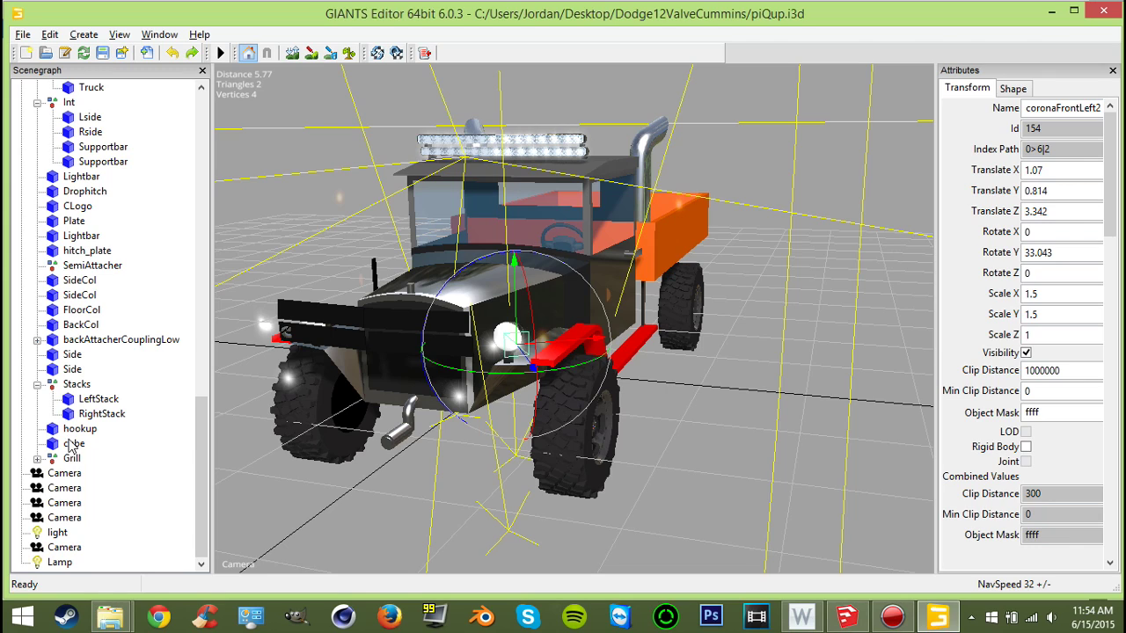
click(287, 307)
alt+middle_drag(309, 309, 467, 320)
alt+right_drag(467, 320, 536, 341)
alt+drag(536, 341, 627, 277)
click(627, 277)
alt+drag(552, 301, 545, 198)
middle_drag(545, 204, 306, 324)
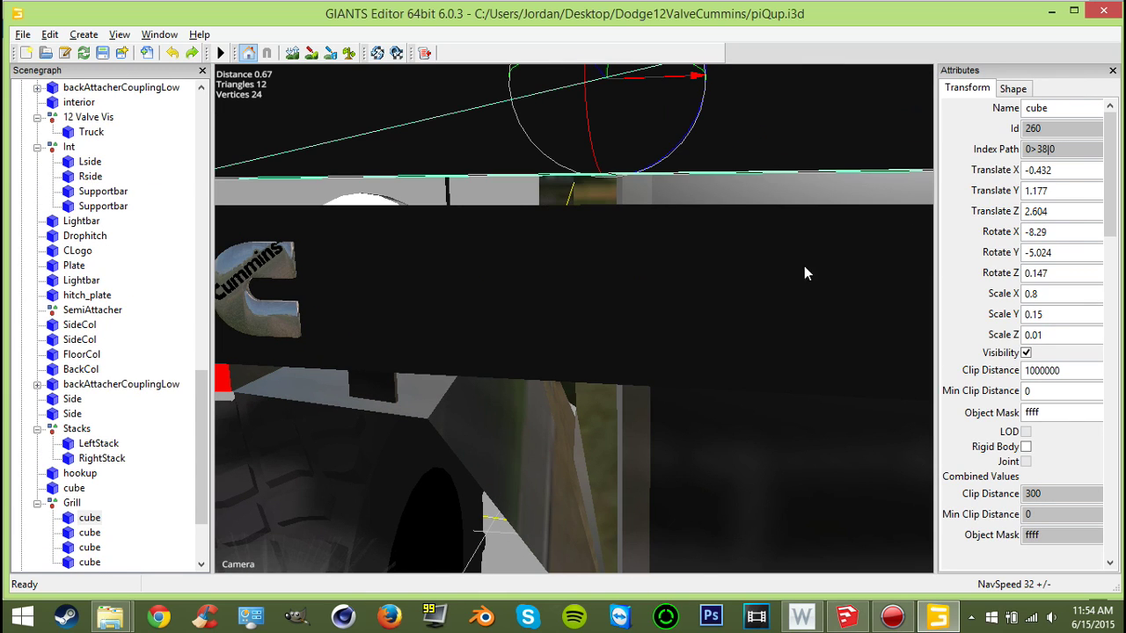
click(1013, 88)
click(1043, 206)
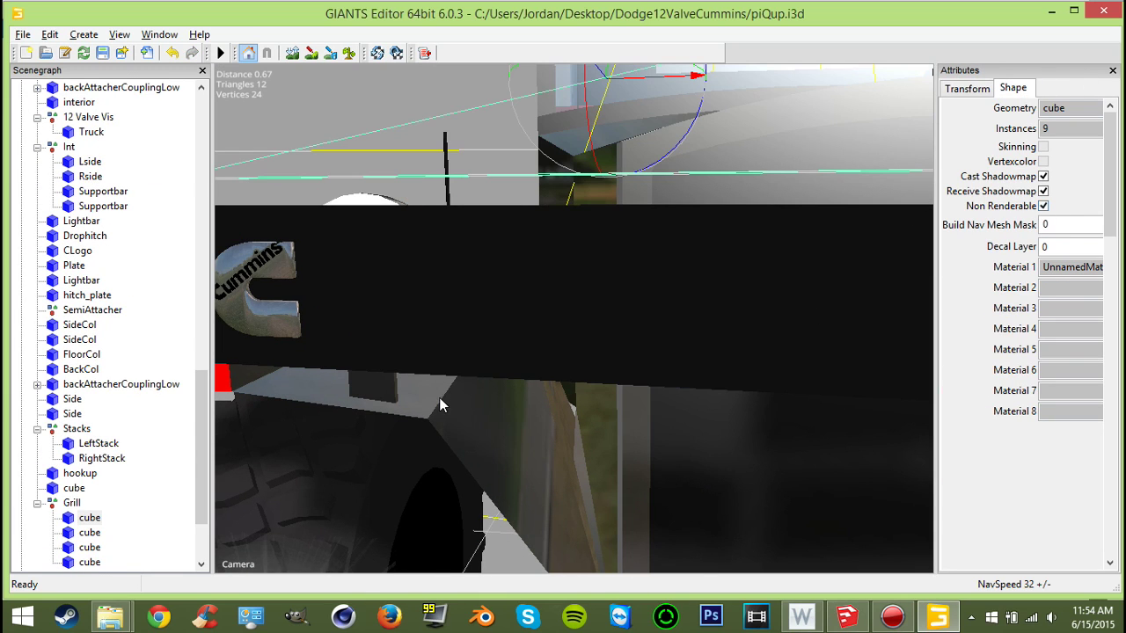
- Set the second, third and fourth cubes in the Grill group to Non Renderable
click(72, 505)
click(90, 533)
click(1013, 89)
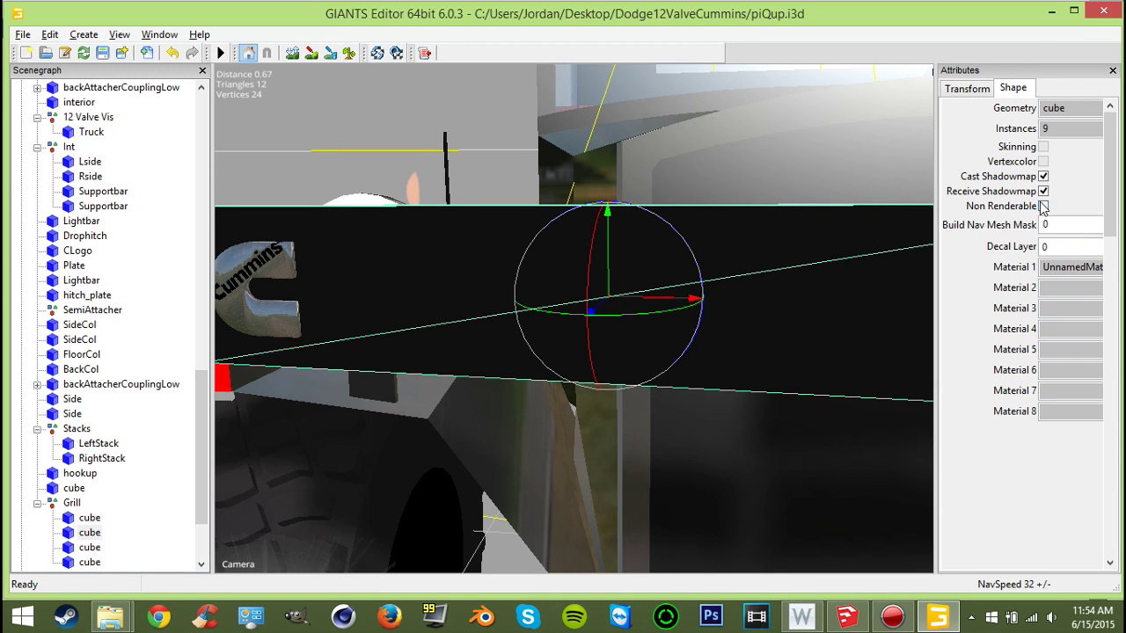
click(1042, 206)
click(88, 548)
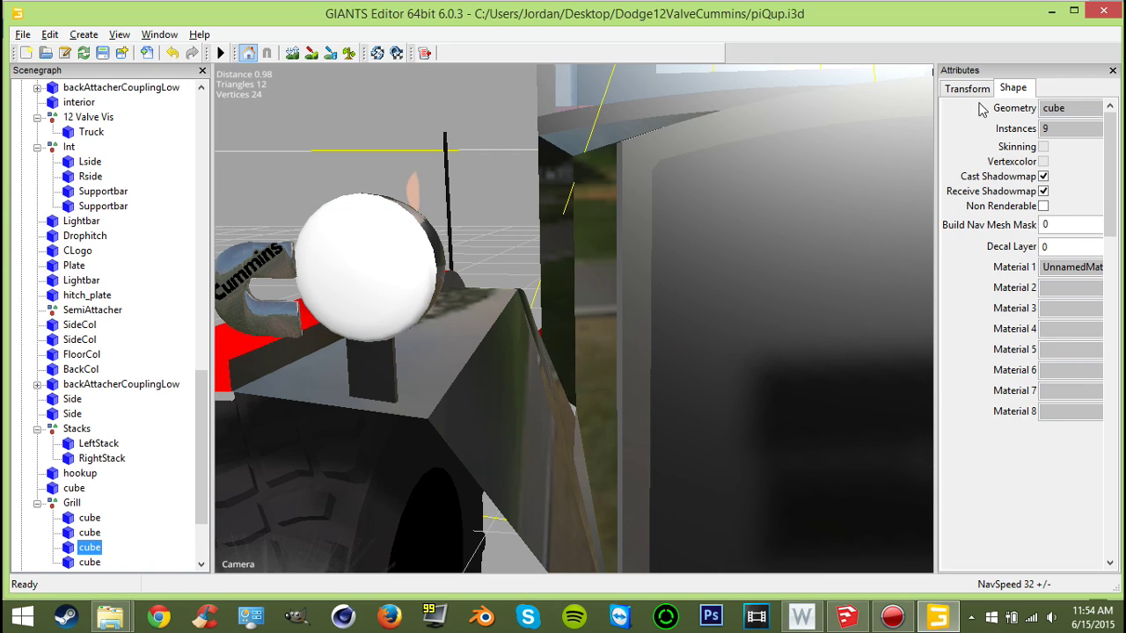
click(1043, 206)
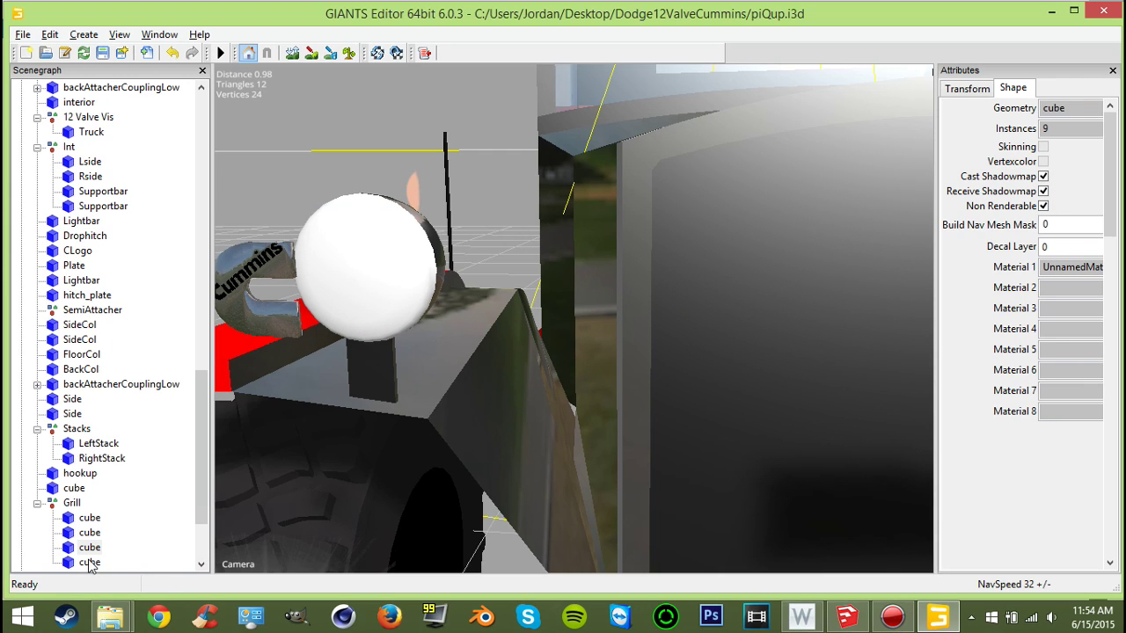
click(1043, 205)
- Set the upright cube beside the cab door, just behind the red front fender, to Non Renderable
scroll(501, 301, down, 6)
scroll(501, 302, up, 6)
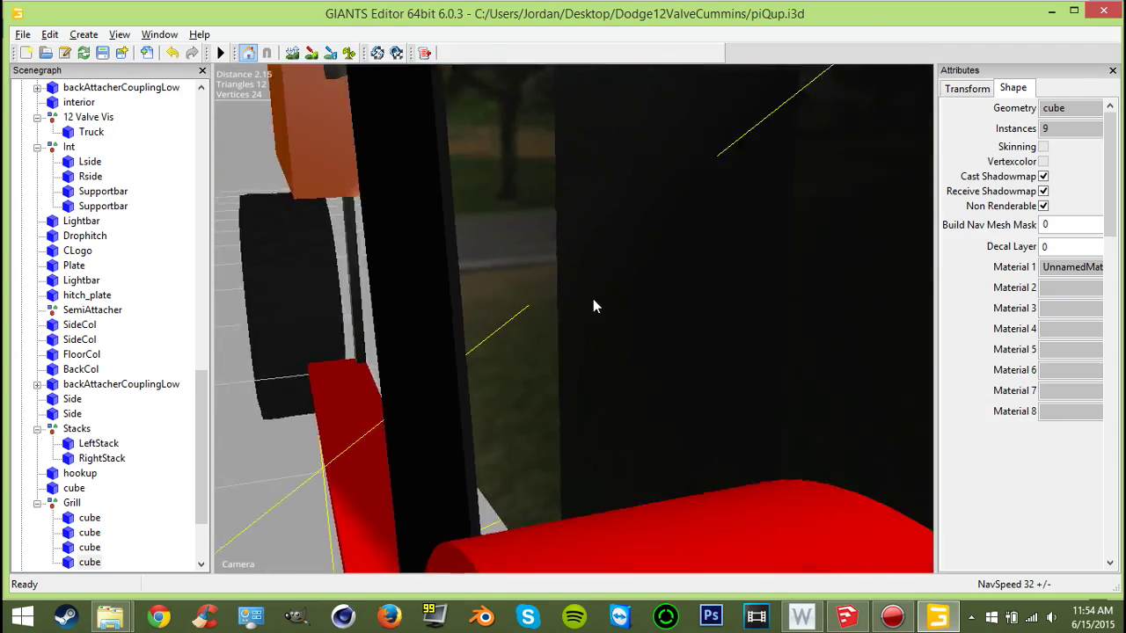
scroll(593, 306, down, 6)
scroll(570, 336, up, 6)
click(496, 334)
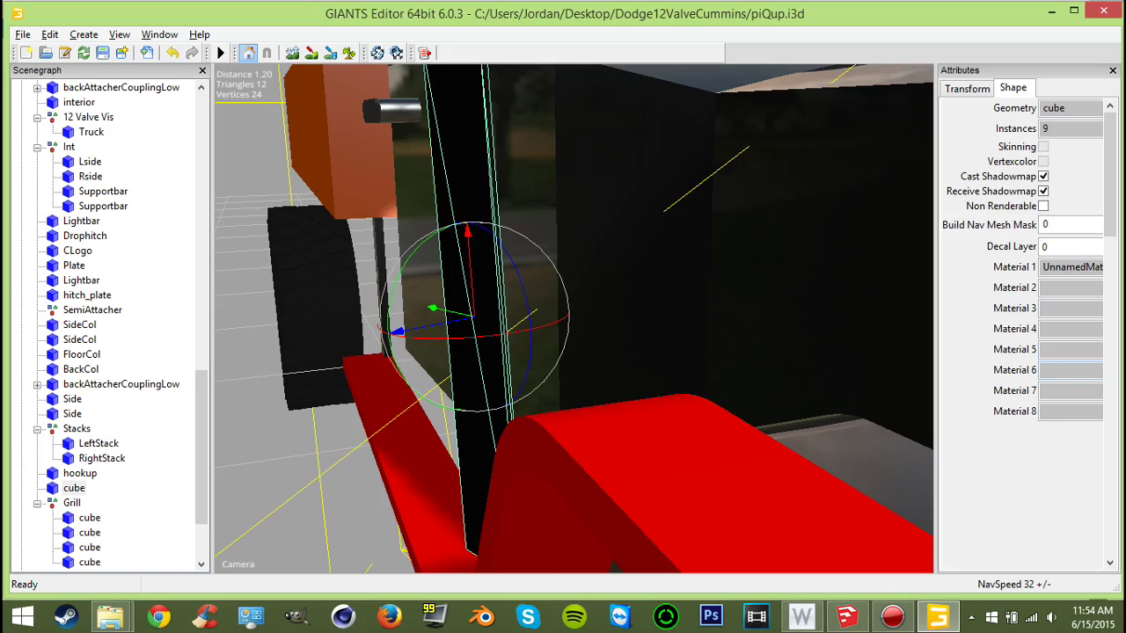
click(1043, 206)
scroll(815, 207, down, 5)
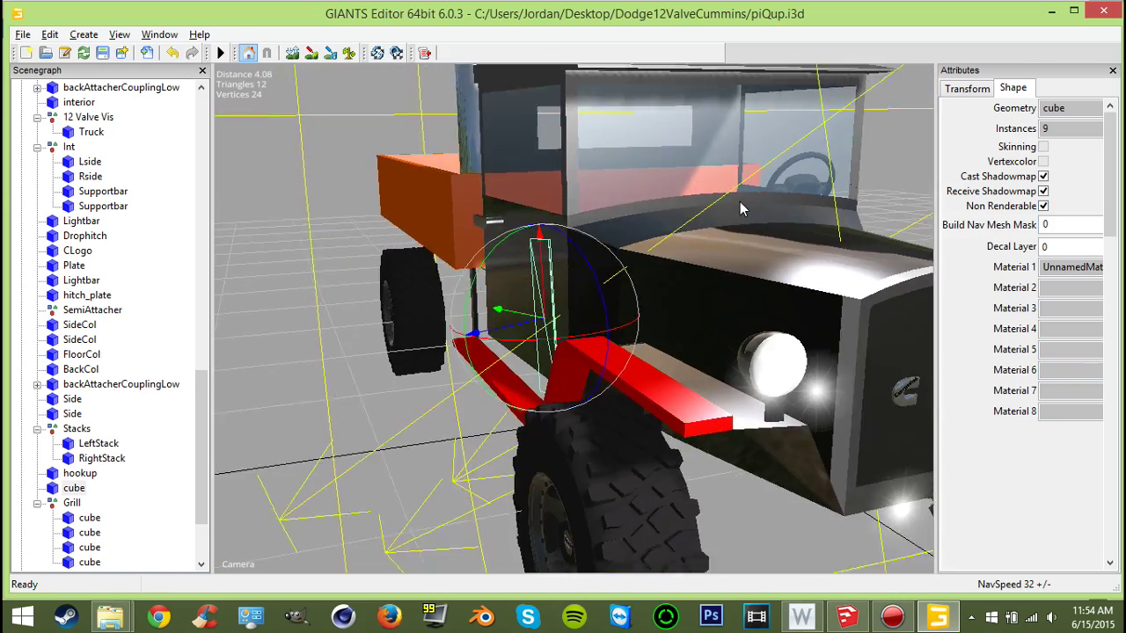
scroll(725, 232, down, 4)
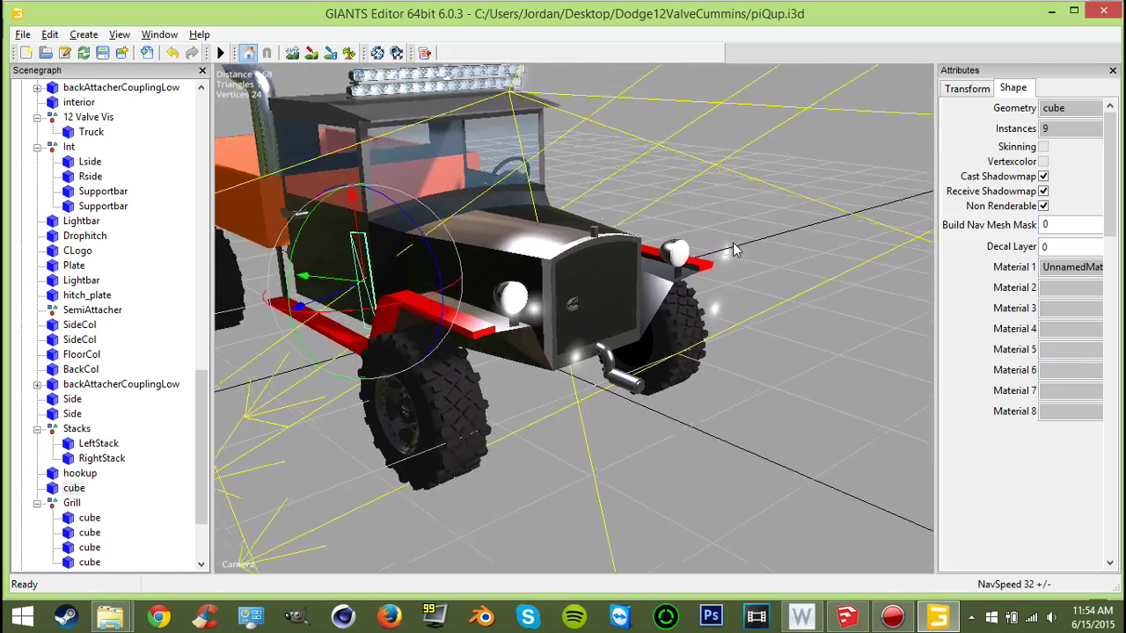
- Collapse the Stacks and Grill groups under piQup
scroll(747, 249, up, 7)
scroll(770, 254, down, 5)
scroll(770, 254, up, 5)
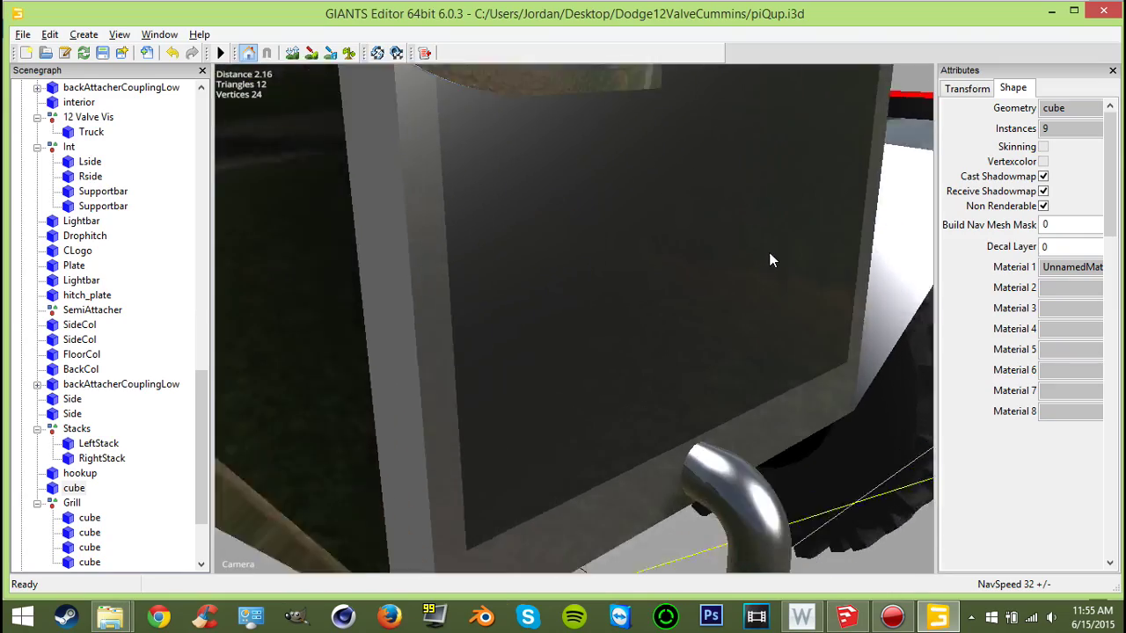
scroll(768, 254, down, 3)
click(585, 402)
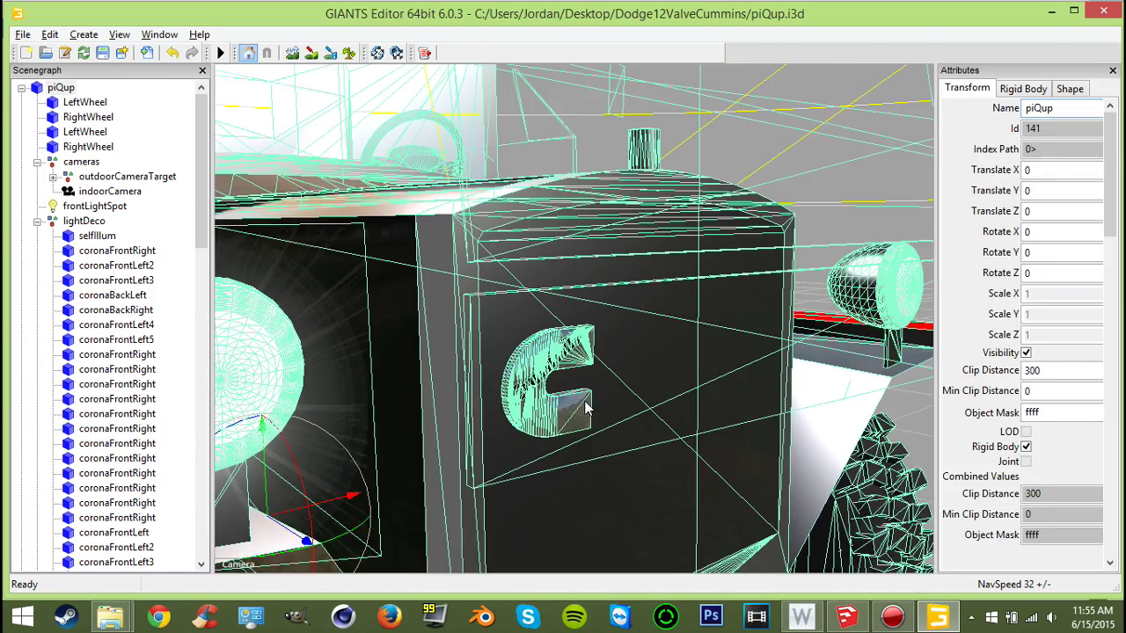
scroll(694, 254, down, 5)
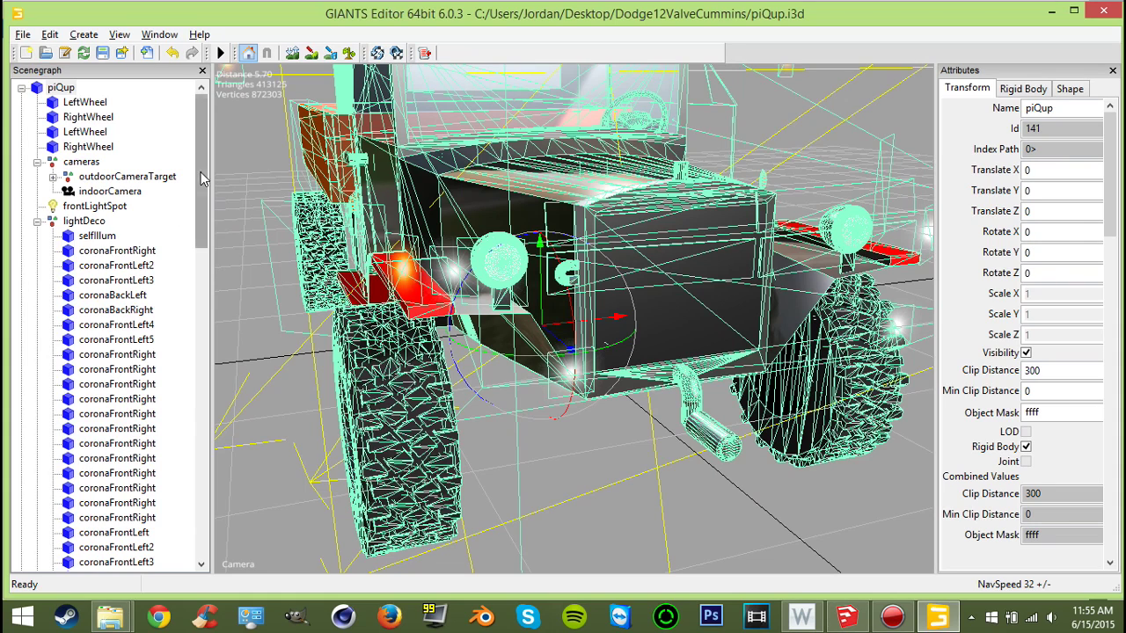
drag(201, 179, 193, 477)
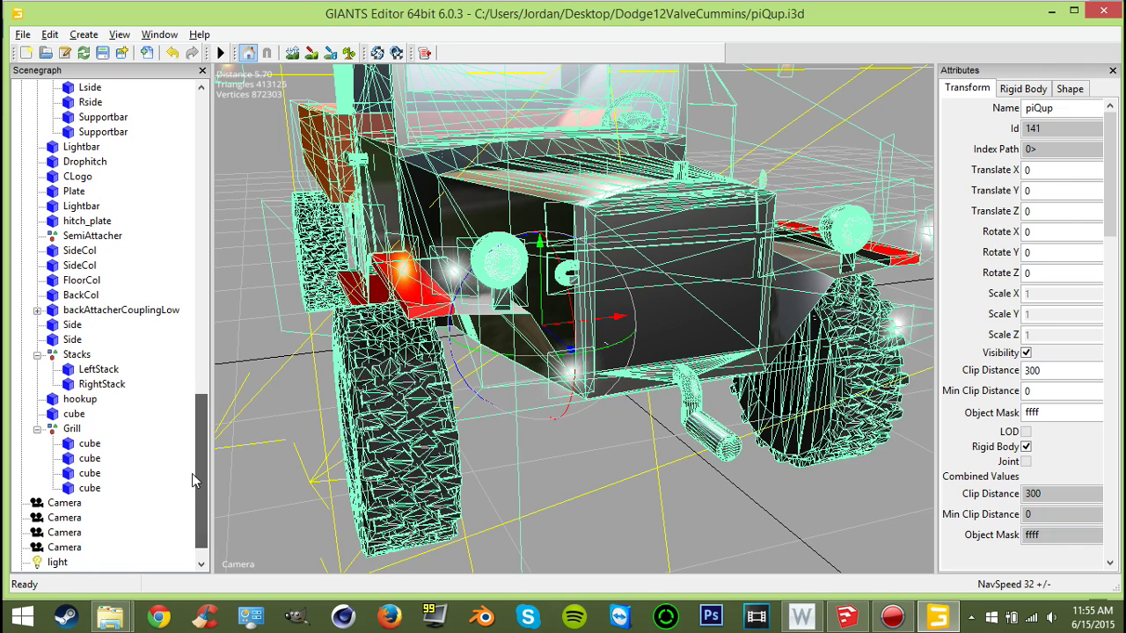
click(37, 354)
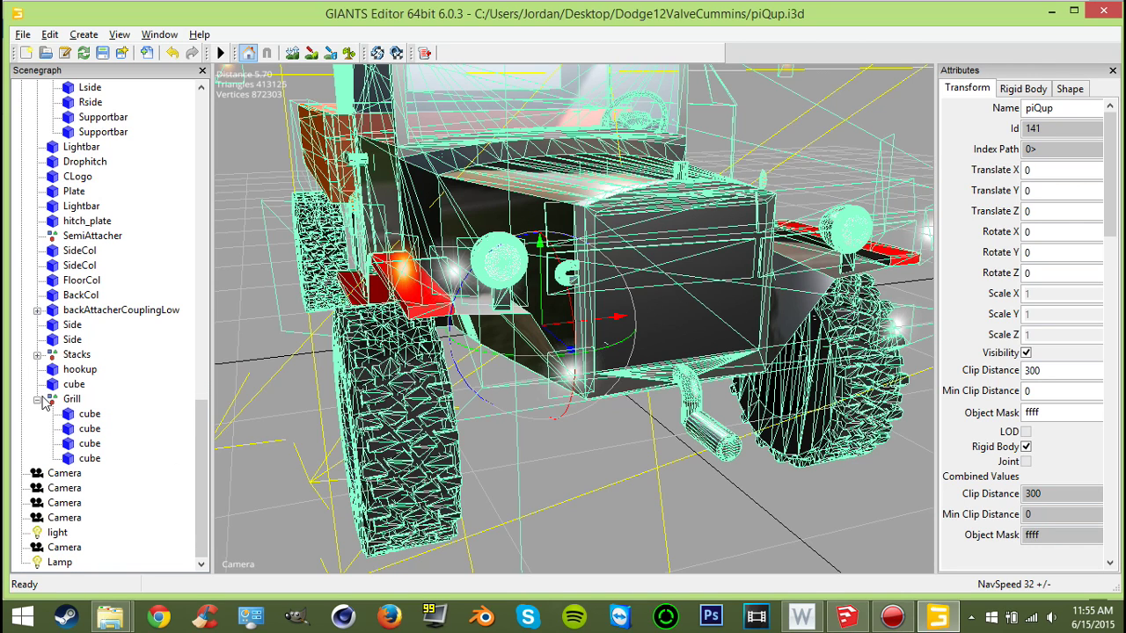
click(37, 399)
- Check which truck parts the hookup, cube, Stacks and Side nodes stand for
click(77, 428)
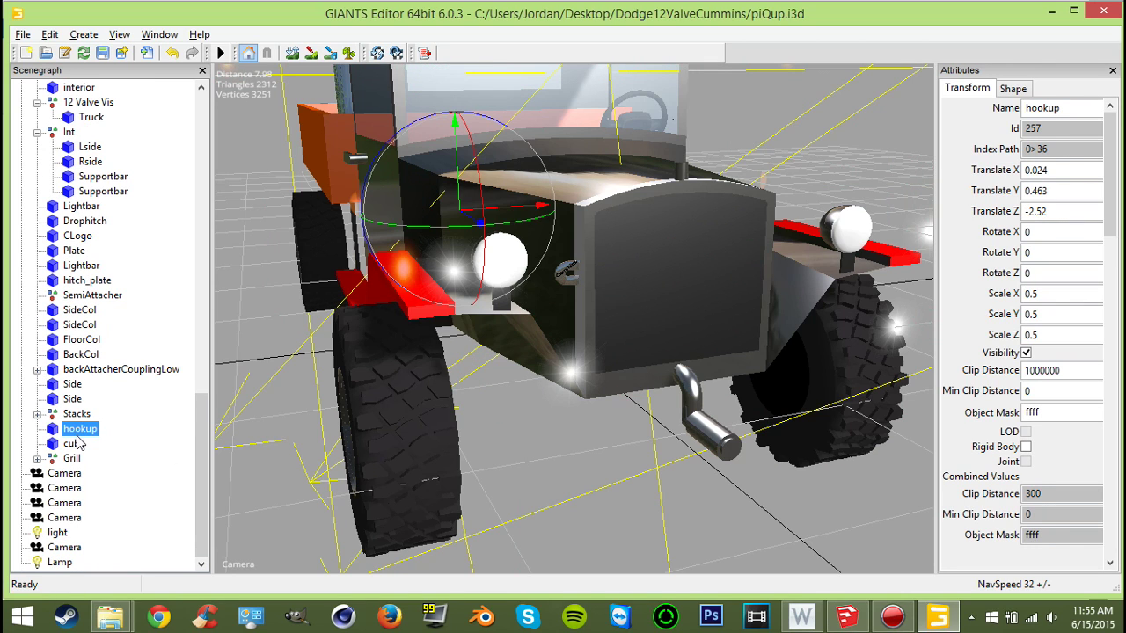
click(74, 443)
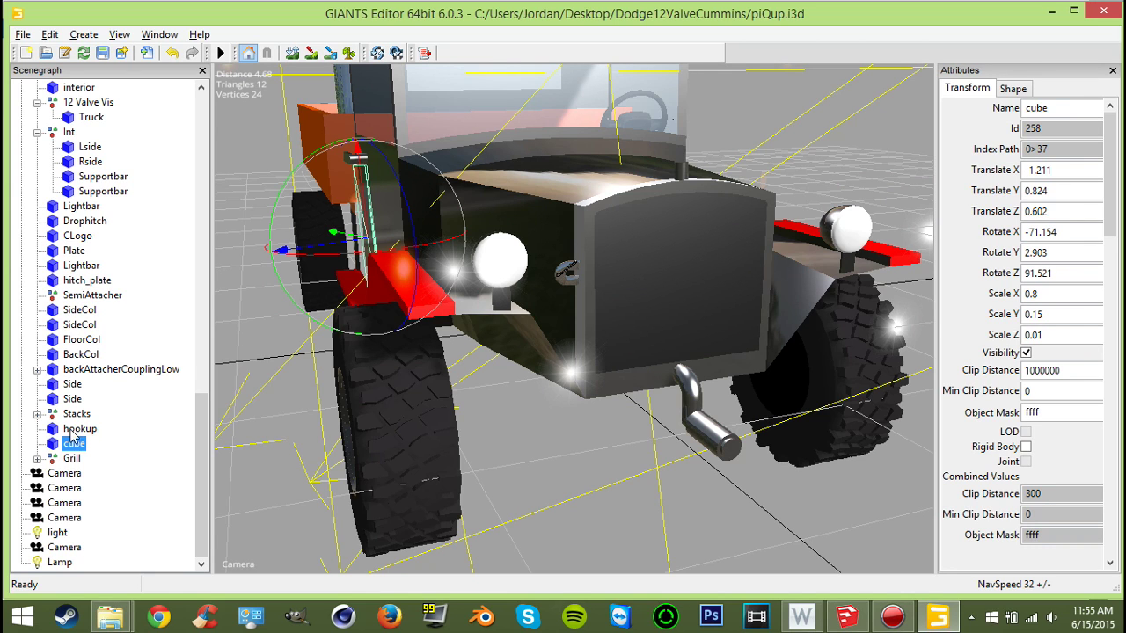
click(76, 429)
click(74, 414)
click(73, 399)
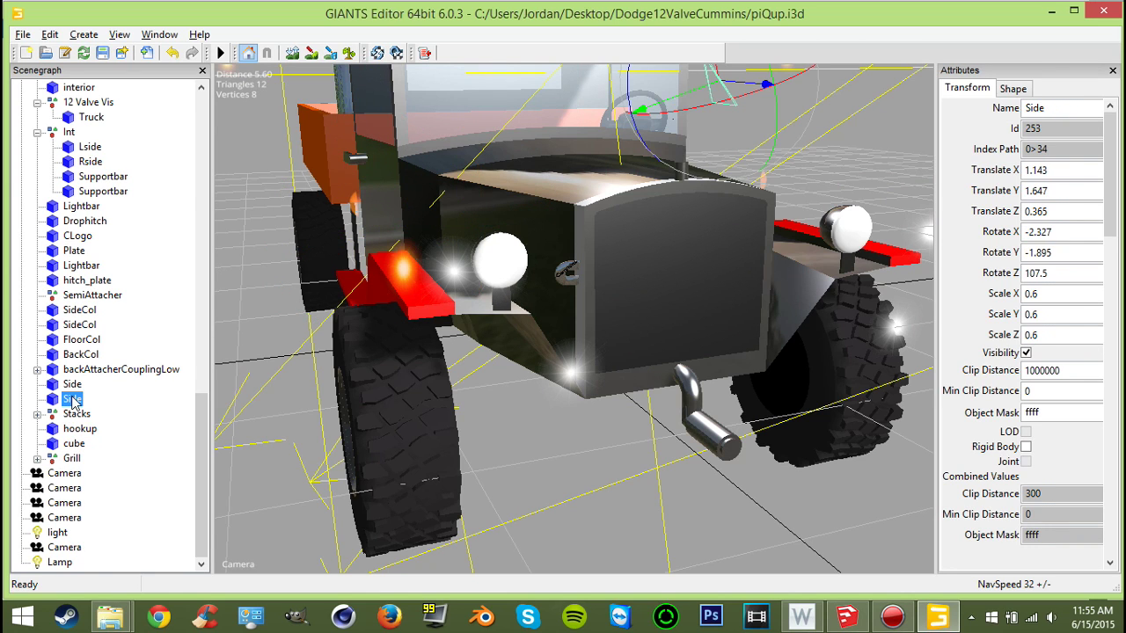
alt+drag(367, 248, 242, 322)
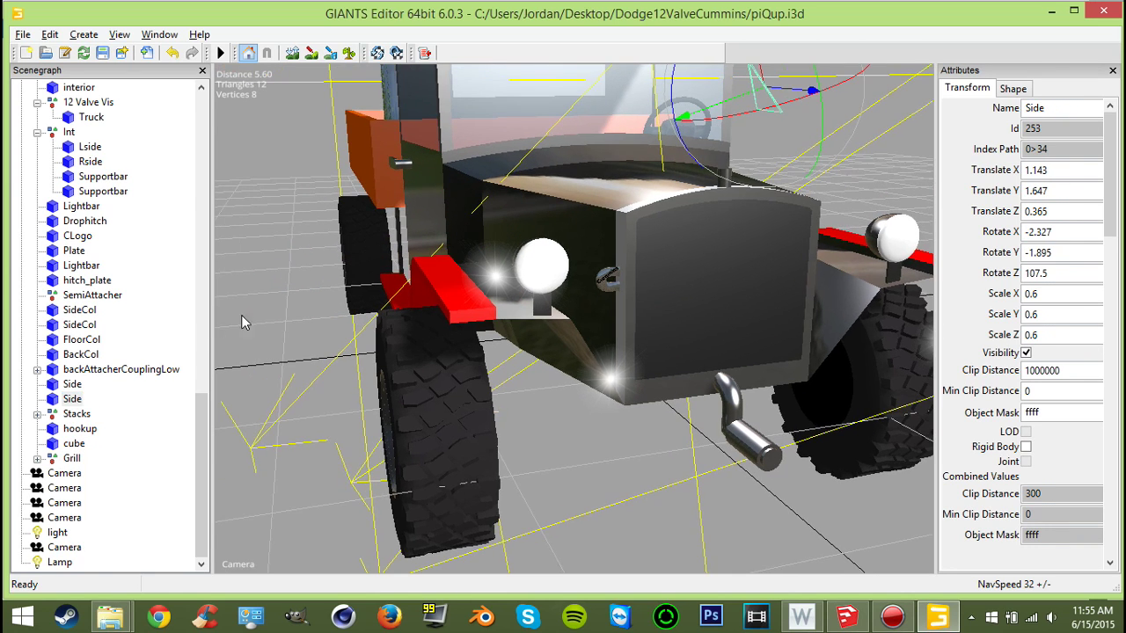
- Lower the hookup hitch in the truck bed toward the bed floor
click(83, 431)
alt+drag(522, 299, 484, 231)
scroll(528, 242, up, 6)
alt+drag(634, 280, 635, 354)
scroll(646, 307, down, 5)
scroll(646, 355, up, 6)
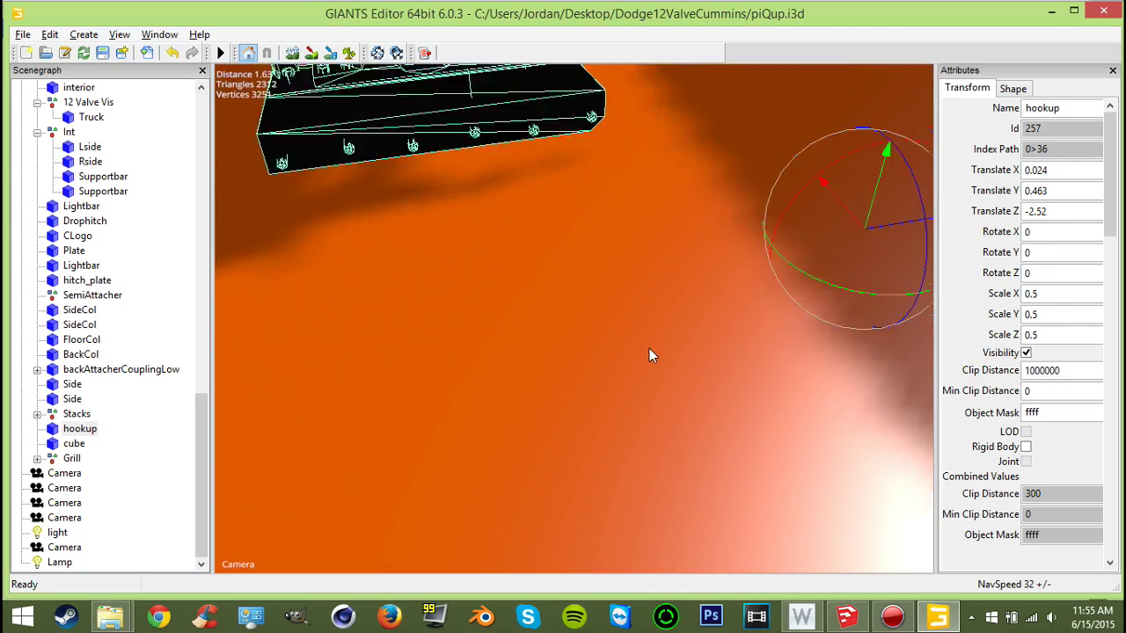
right_drag(650, 354, 759, 300)
drag(886, 424, 876, 454)
mouse_move(645, 227)
right_down()
mouse_move(645, 241)
mouse_move(632, 230)
mouse_move(717, 241)
mouse_move(595, 234)
mouse_move(706, 268)
mouse_move(631, 240)
right_up()
- Lower the attacherJoint inside backAttacherCouplingLow in the truck bed to Translate Y 0.22
click(94, 372)
right_drag(524, 264, 518, 273)
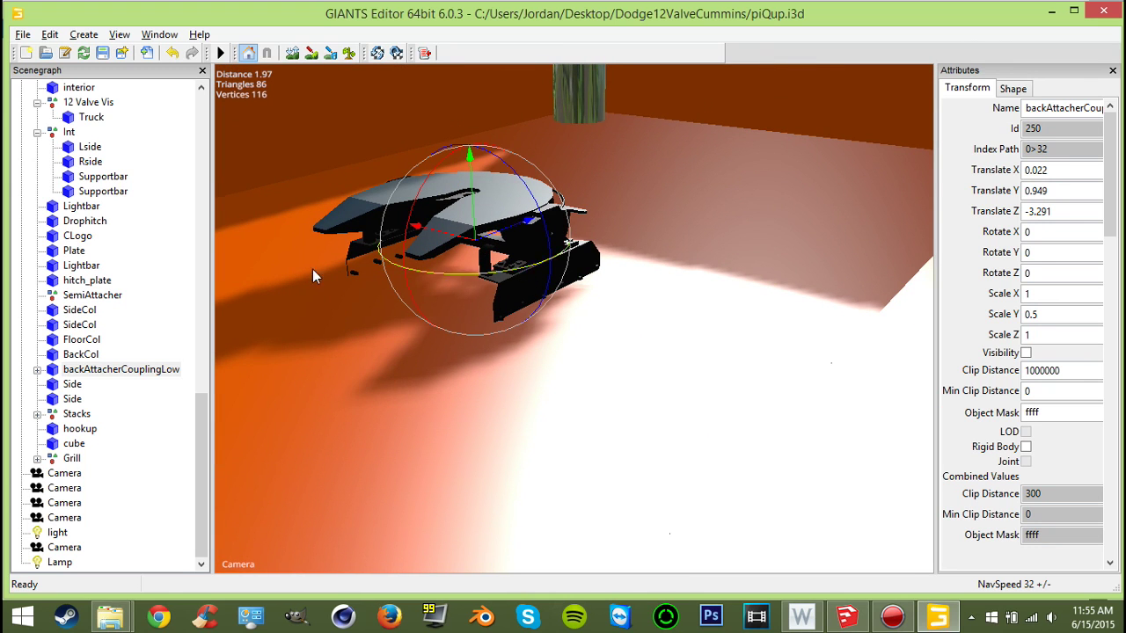
click(37, 370)
click(78, 385)
right_drag(542, 332, 646, 315)
scroll(645, 322, down, 5)
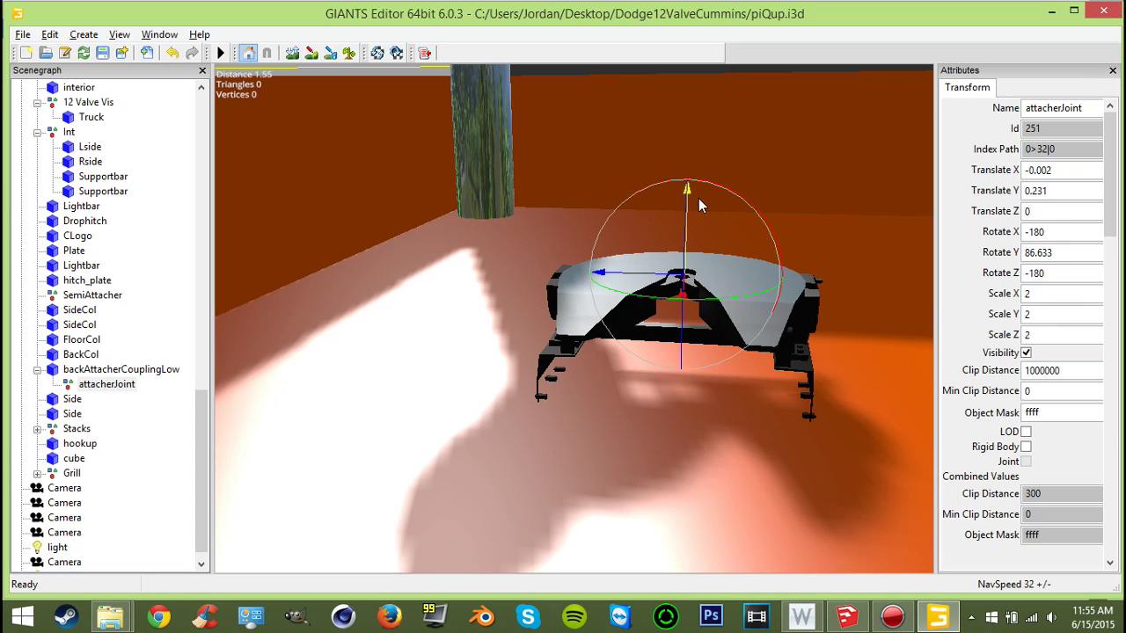
scroll(700, 213, down, 8)
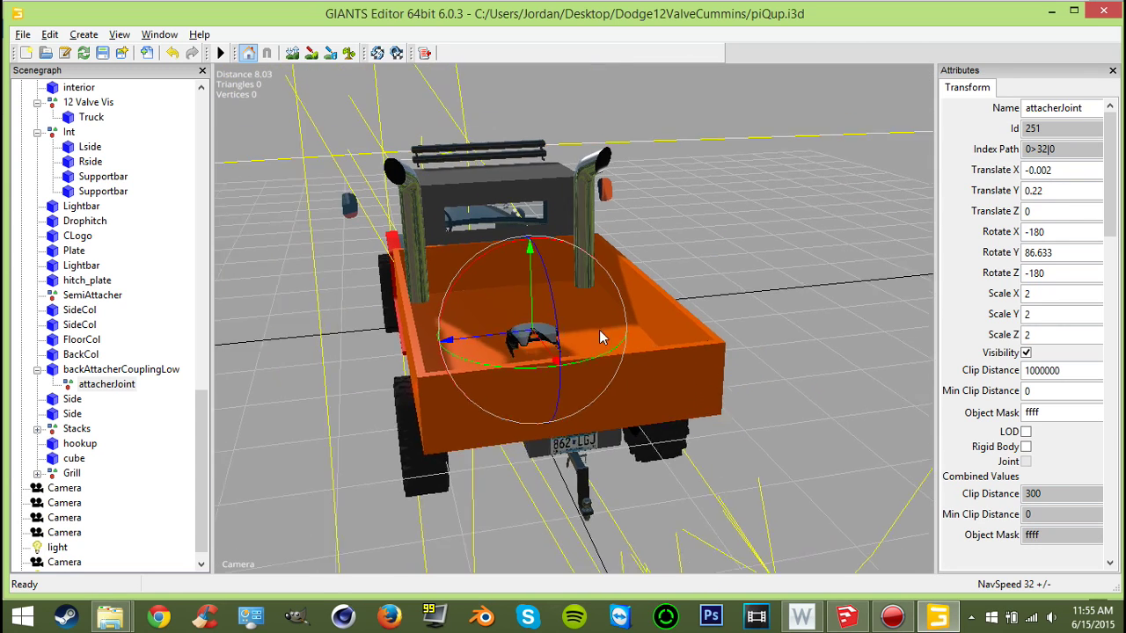
- Examine the whole truck from the rear around to the front to check how the accessories fit
right_drag(600, 331, 602, 329)
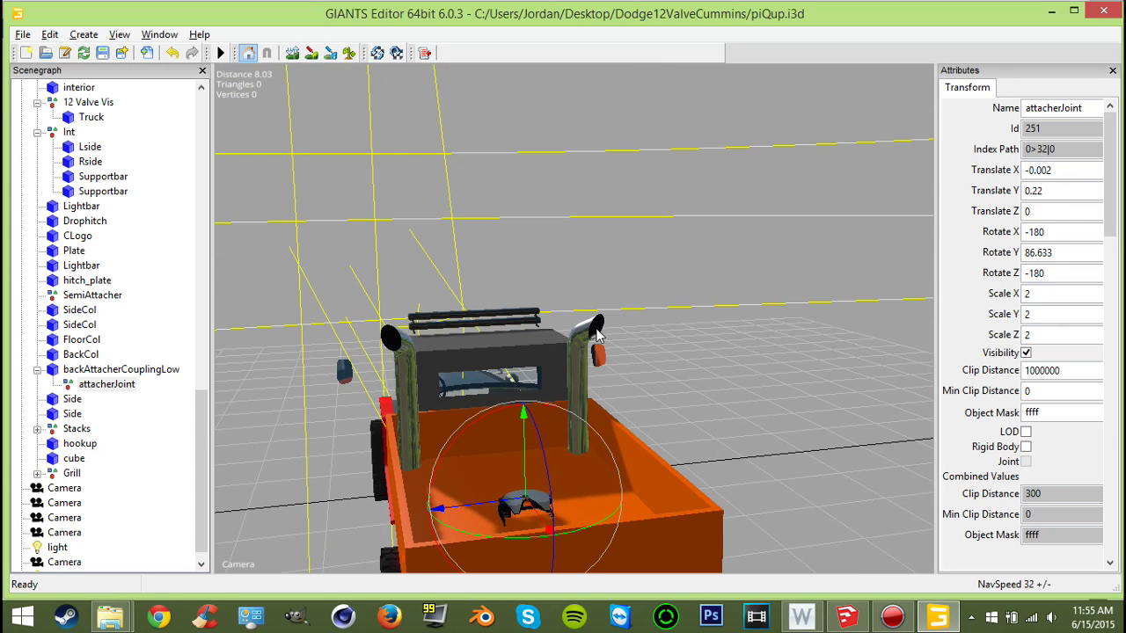
scroll(616, 328, up, 4)
alt+middle_drag(623, 327, 586, 371)
scroll(602, 373, up, 3)
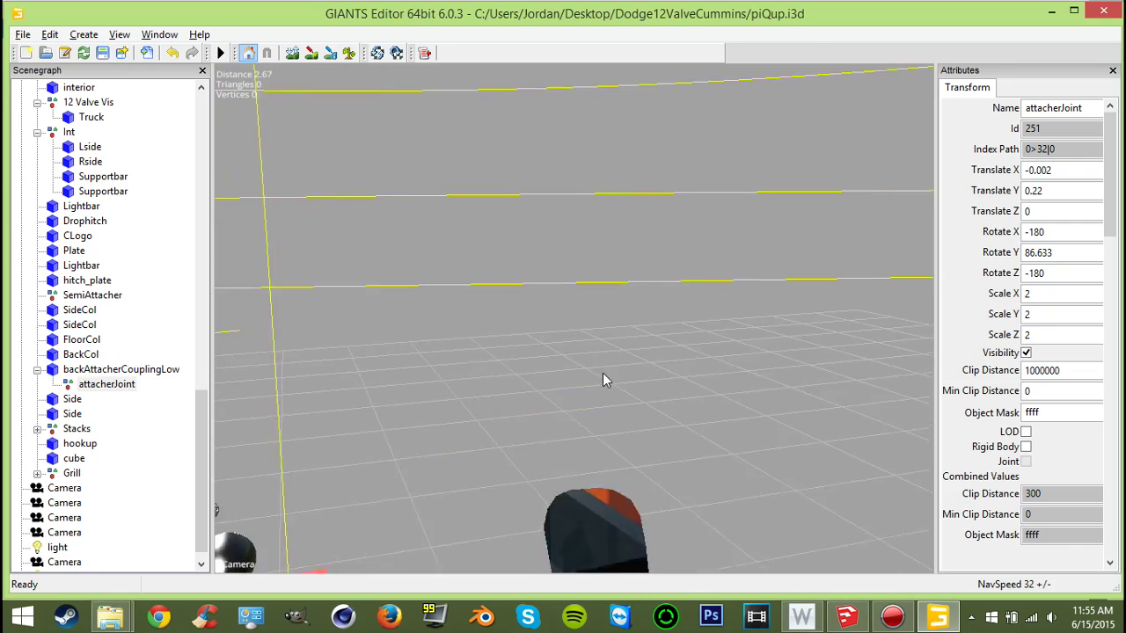
scroll(602, 373, up, 1)
alt+drag(602, 373, 718, 426)
right_drag(718, 432, 587, 291)
scroll(586, 291, down, 5)
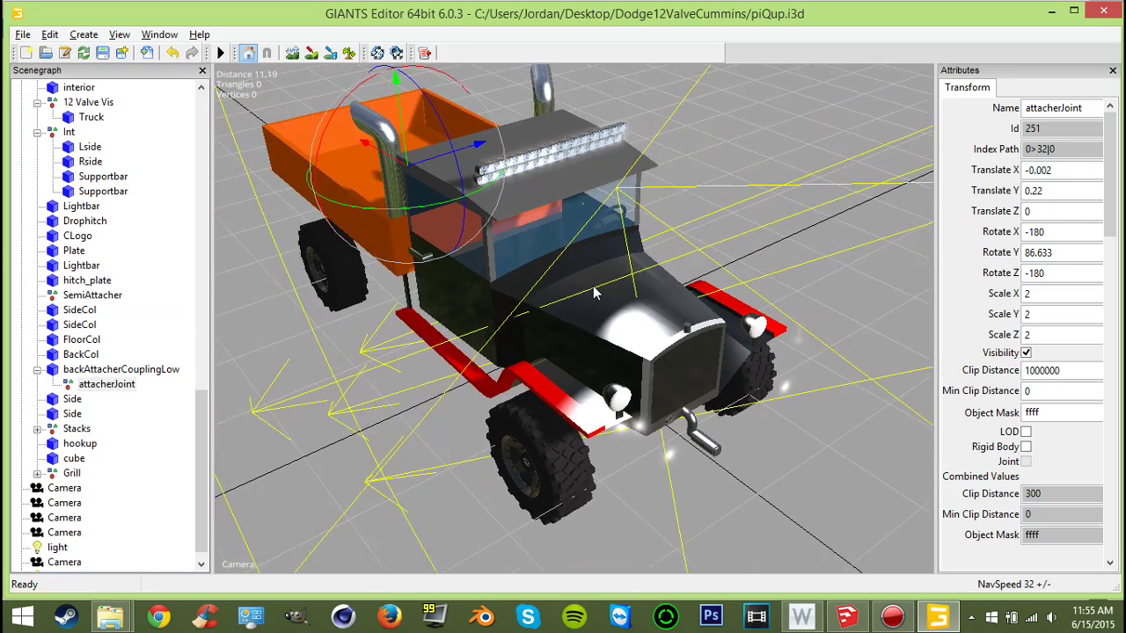
alt+middle_drag(591, 293, 574, 262)
- Move the CLogo emblem to the lower corner of the grille at Translate X -0.356, Y 0.536, Z 2.041
click(77, 236)
scroll(486, 308, up, 3)
alt+middle_drag(486, 307, 471, 286)
scroll(475, 283, up, 3)
alt+drag(488, 271, 466, 225)
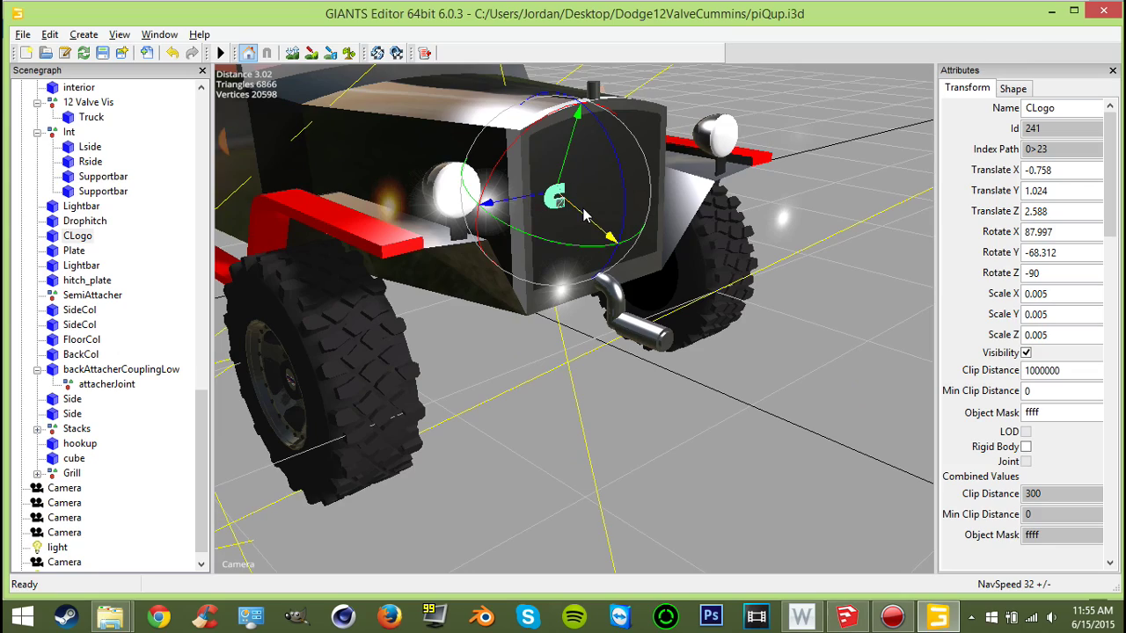
alt+drag(613, 352, 225, 128)
scroll(621, 320, up, 5)
alt+drag(297, 190, 473, 247)
drag(474, 196, 513, 350)
drag(462, 422, 554, 451)
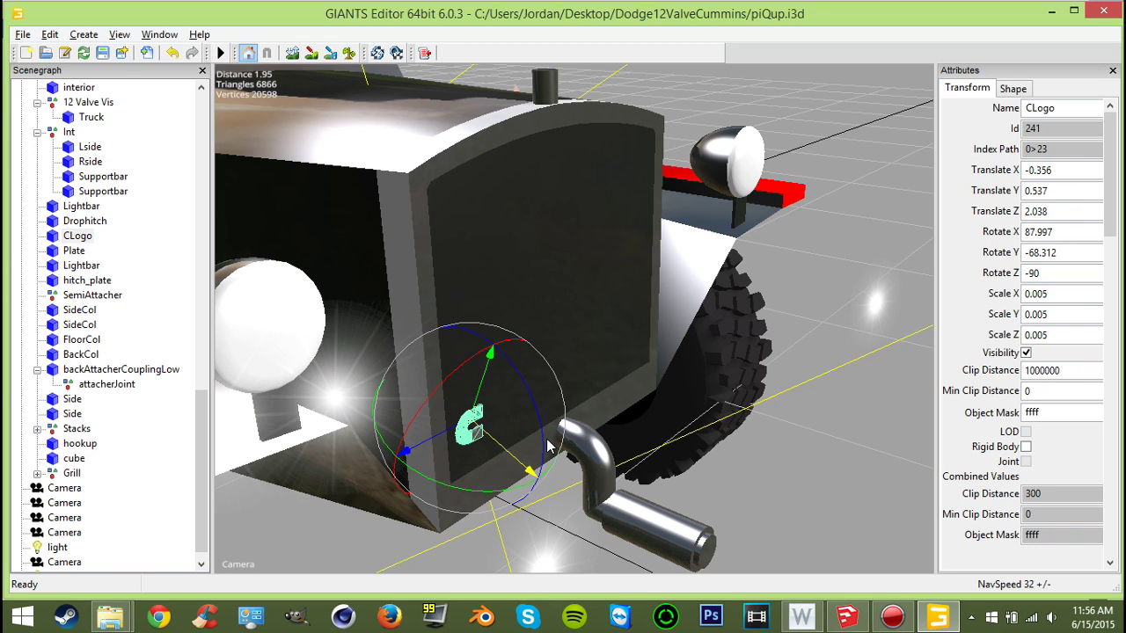
alt+drag(552, 380, 624, 373)
- Examine the placement of the Cummins logo and the front wheels from several distances
click(703, 402)
alt+drag(796, 369, 705, 411)
scroll(542, 425, up, 3)
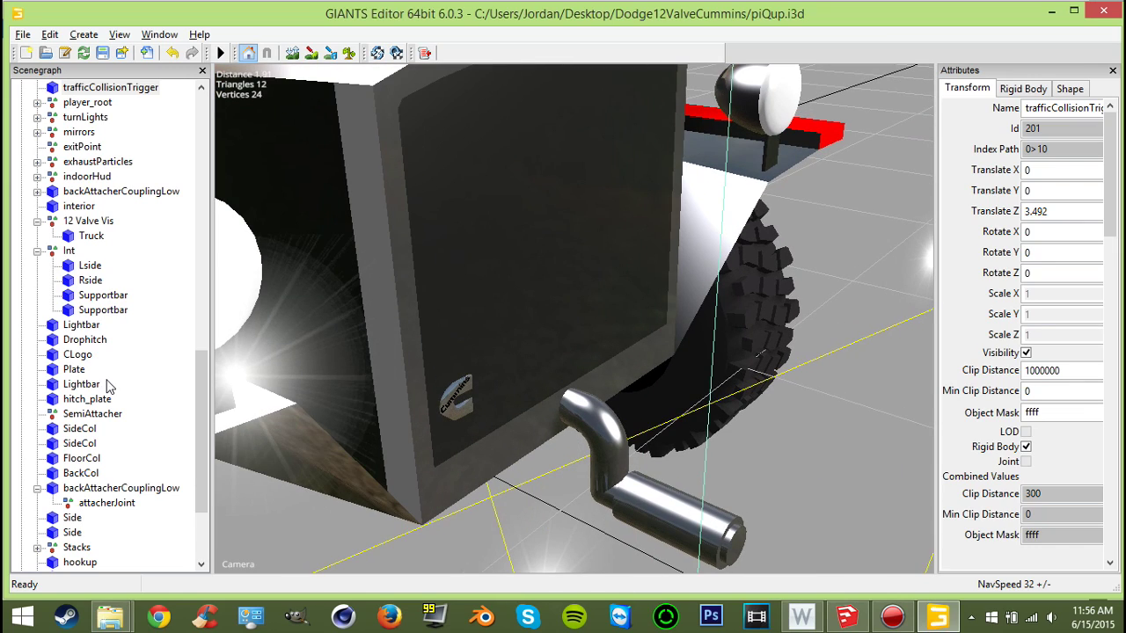
click(71, 355)
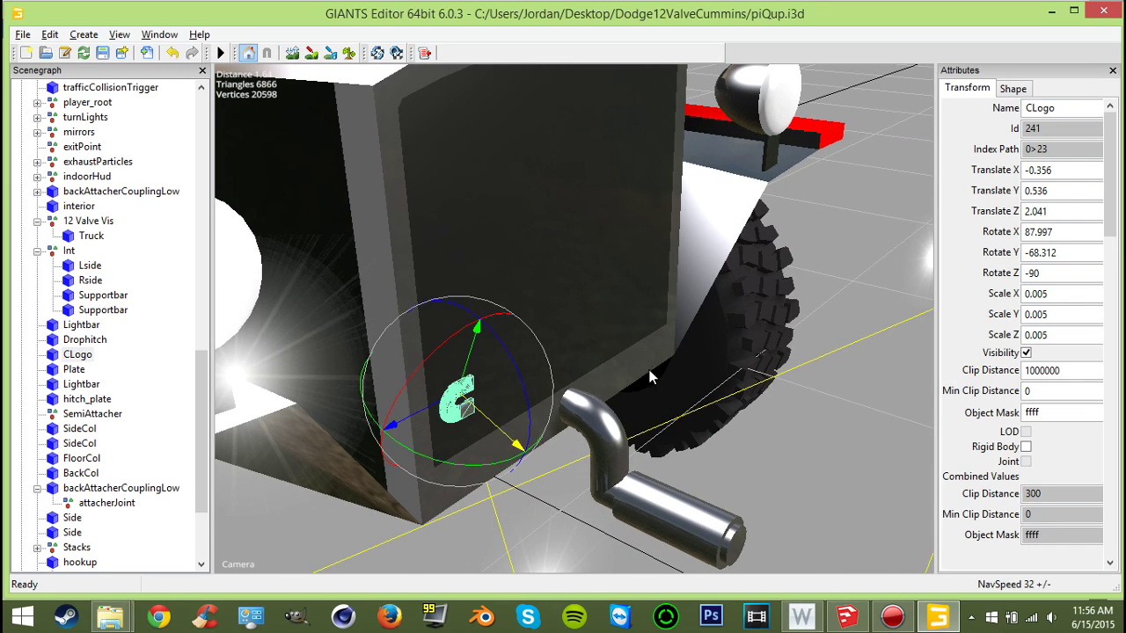
scroll(658, 361, down, 8)
click(844, 266)
alt+drag(769, 385, 454, 260)
scroll(559, 352, up, 5)
scroll(449, 271, down, 8)
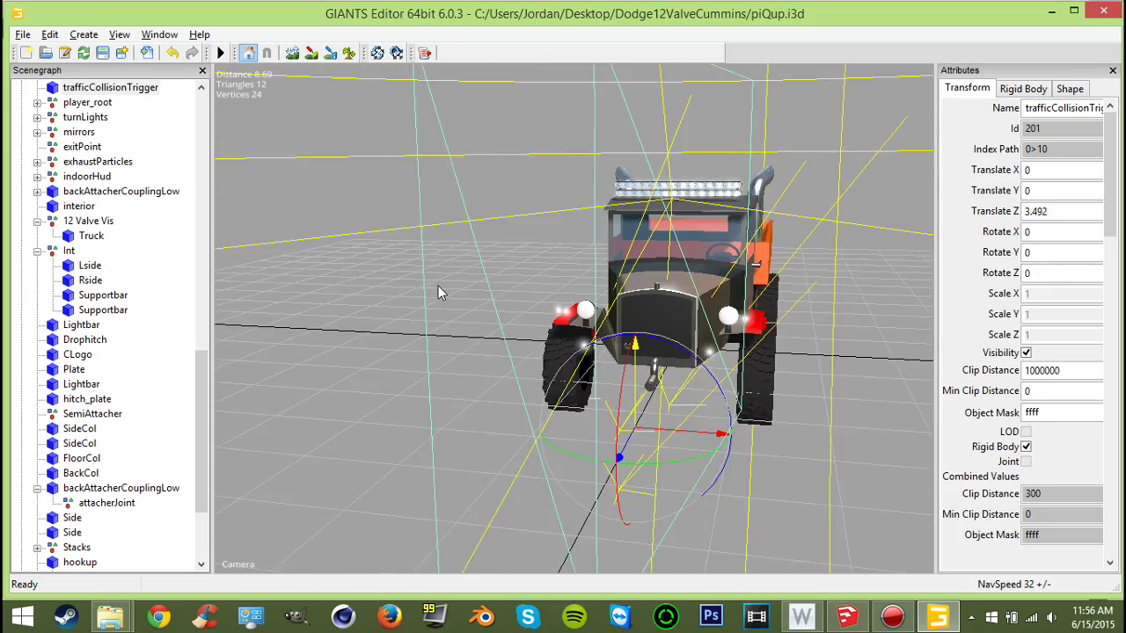
scroll(438, 286, up, 5)
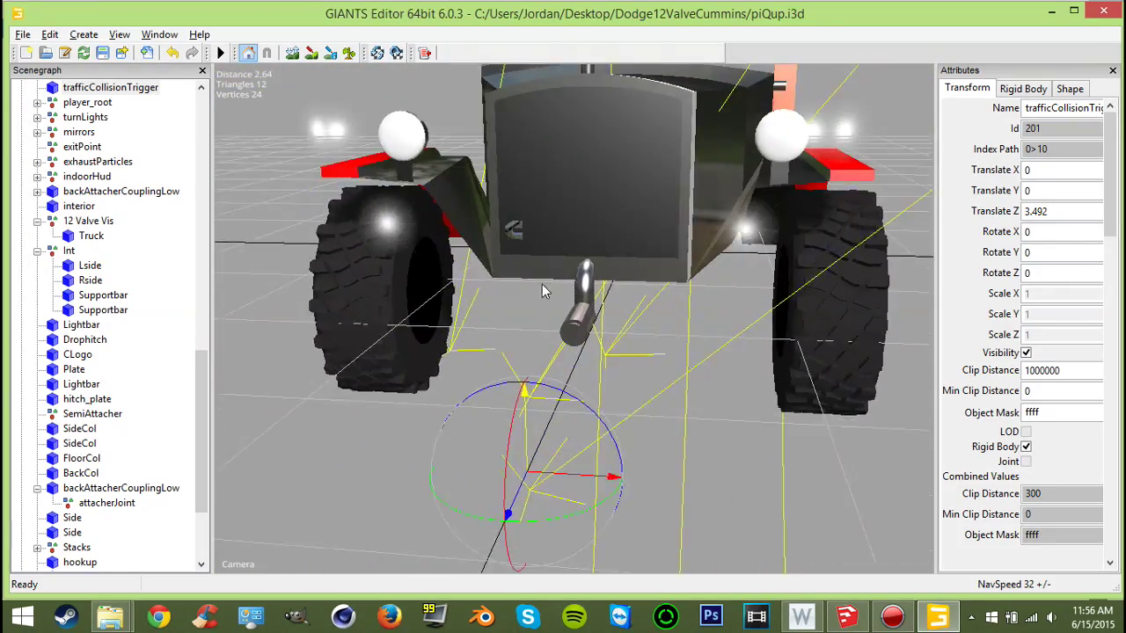
scroll(543, 289, down, 3)
- Move the front LeftWheel inward to Translate X 1.199
drag(204, 379, 219, 87)
click(51, 93)
click(77, 107)
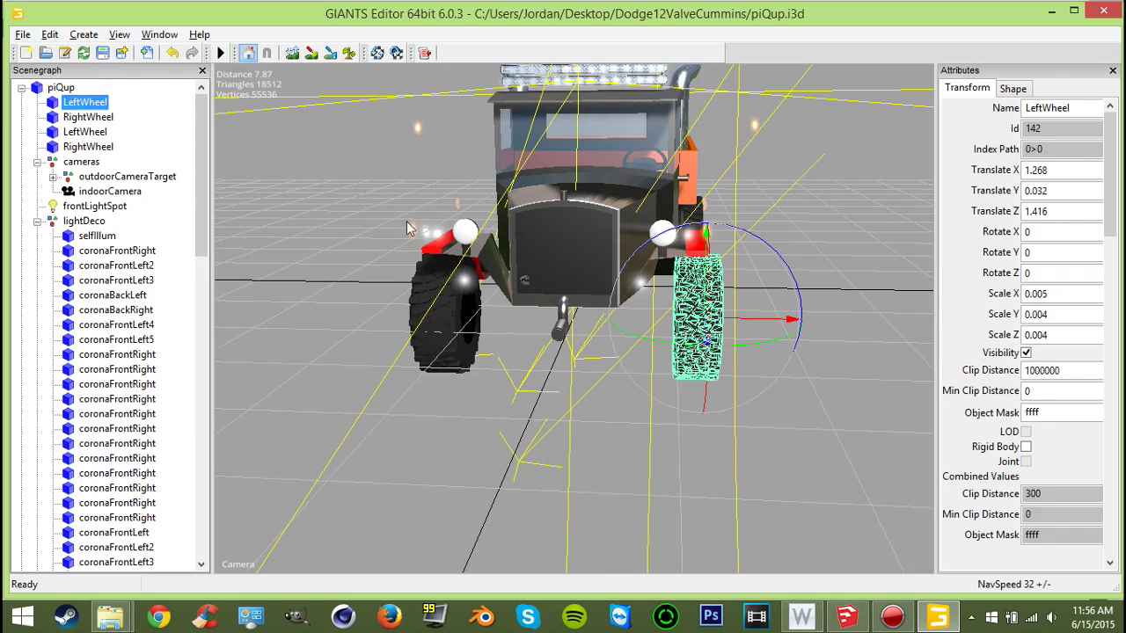
alt+drag(519, 254, 543, 256)
scroll(573, 232, down, 3)
scroll(447, 240, up, 5)
scroll(543, 258, down, 2)
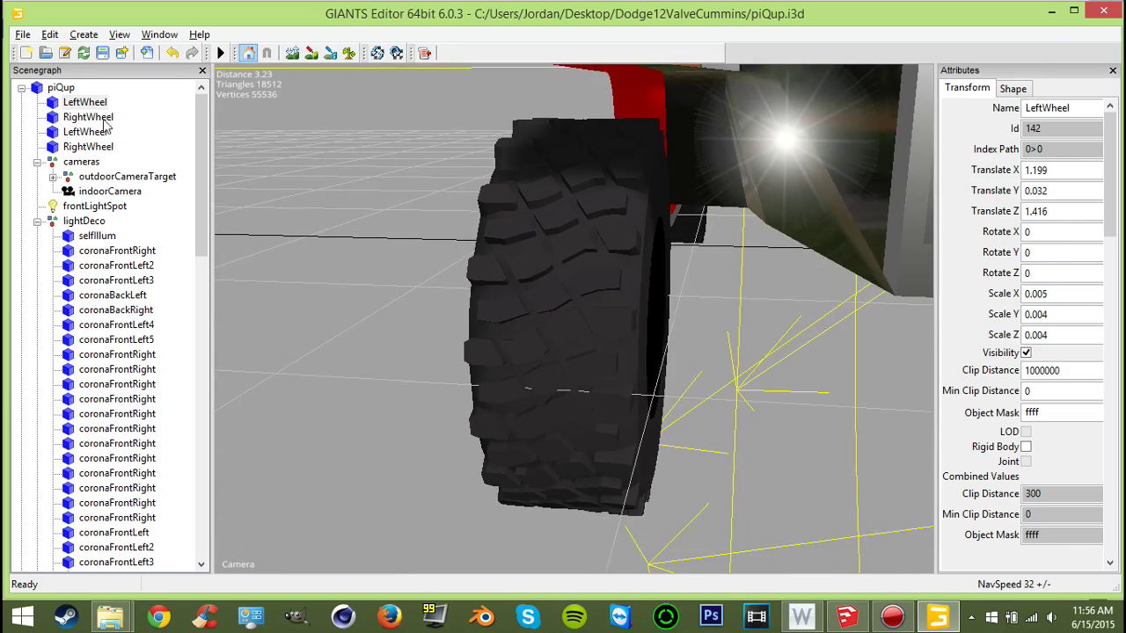
- Move the front RightWheel inward to Translate X -1.225
click(102, 119)
alt+drag(502, 214, 544, 220)
scroll(544, 221, down, 5)
drag(534, 303, 565, 282)
scroll(572, 282, up, 4)
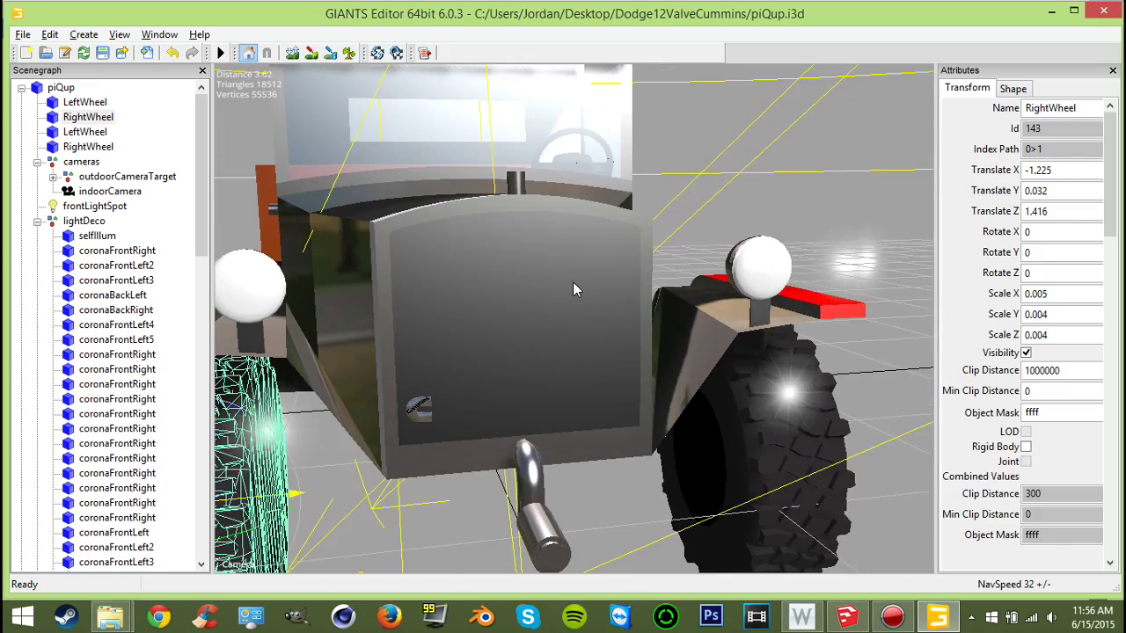
- Set the front RightWheel's Translate X to -1.199 to mirror the front LeftWheel's offset
scroll(625, 288, down, 5)
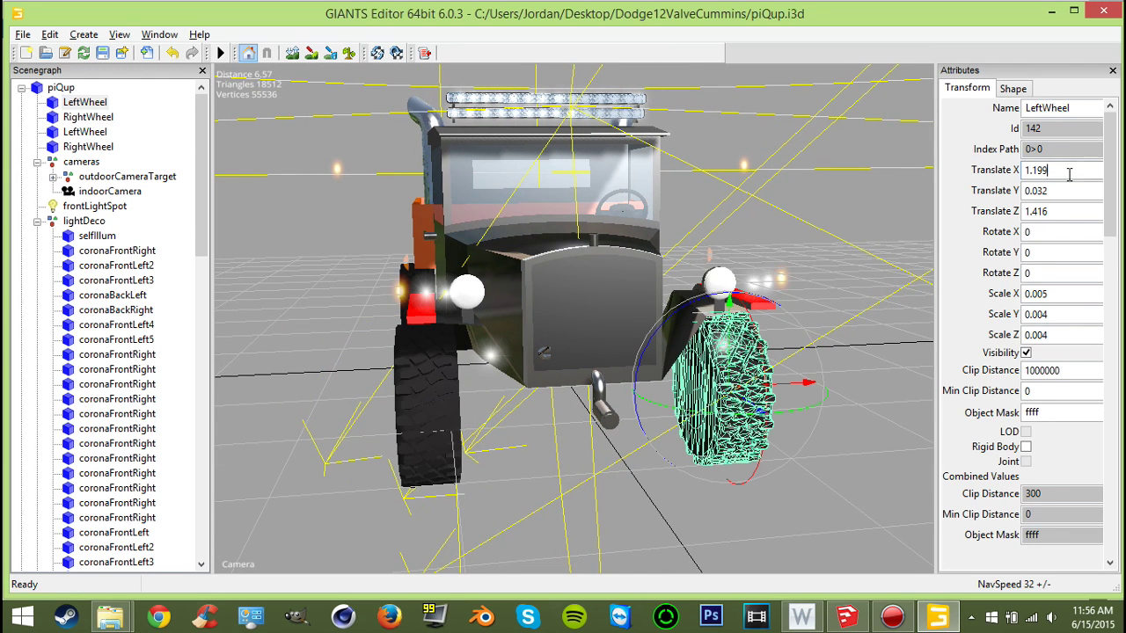
click(106, 117)
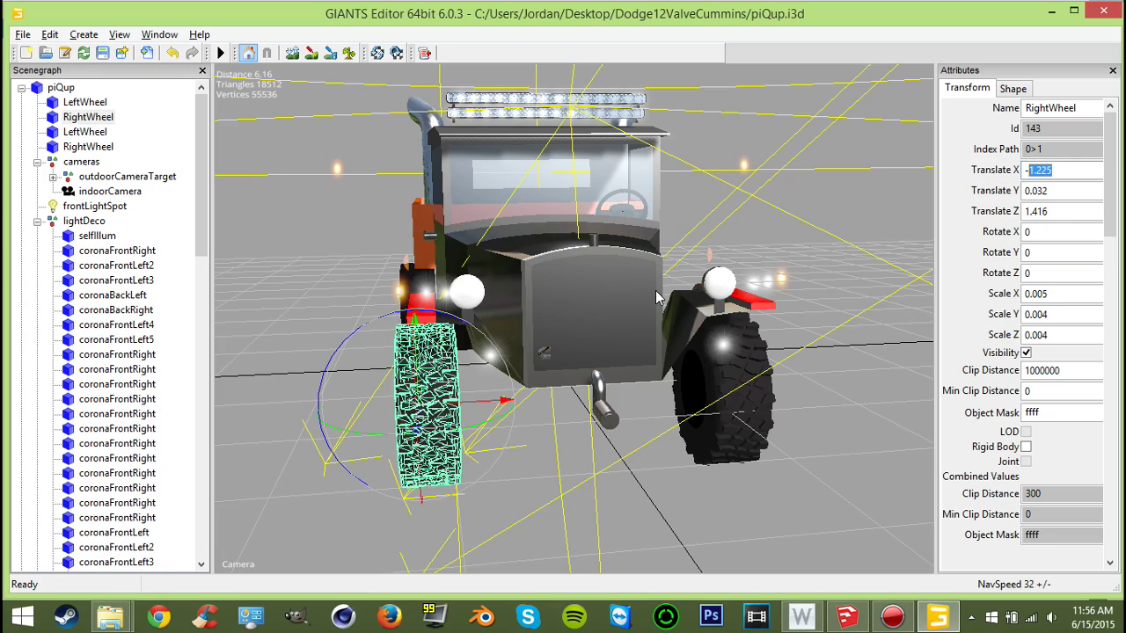
text(1.199)
alt+drag(492, 374, 299, 371)
scroll(571, 365, up, 10)
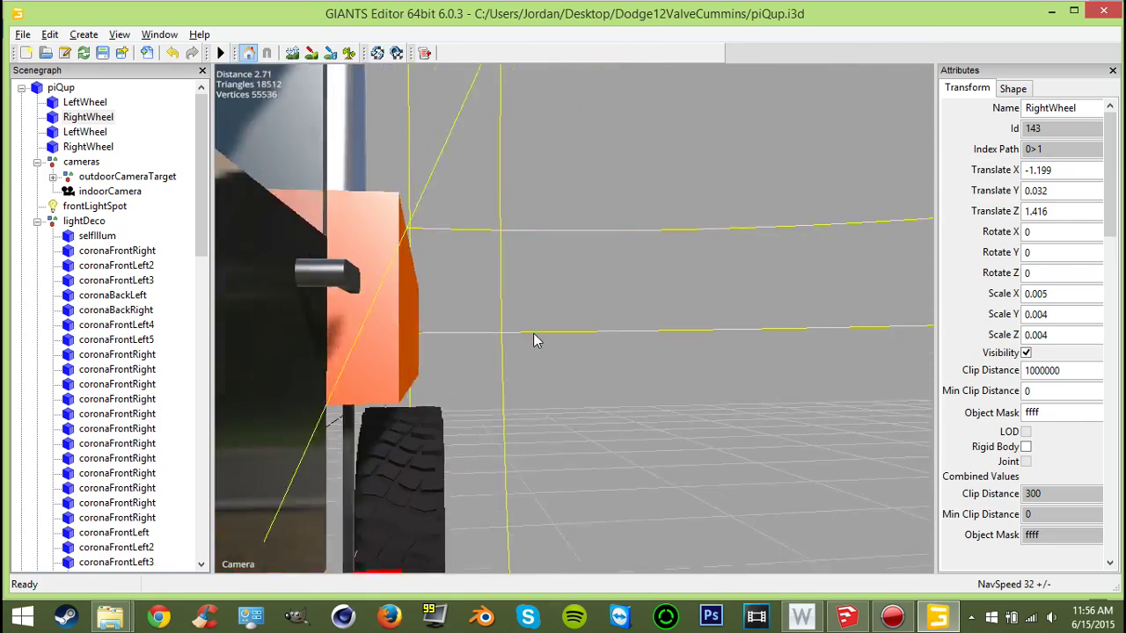
- Examine the front wheels' alignment with the fenders and the truck's rear end from several angles
scroll(534, 344, up, 5)
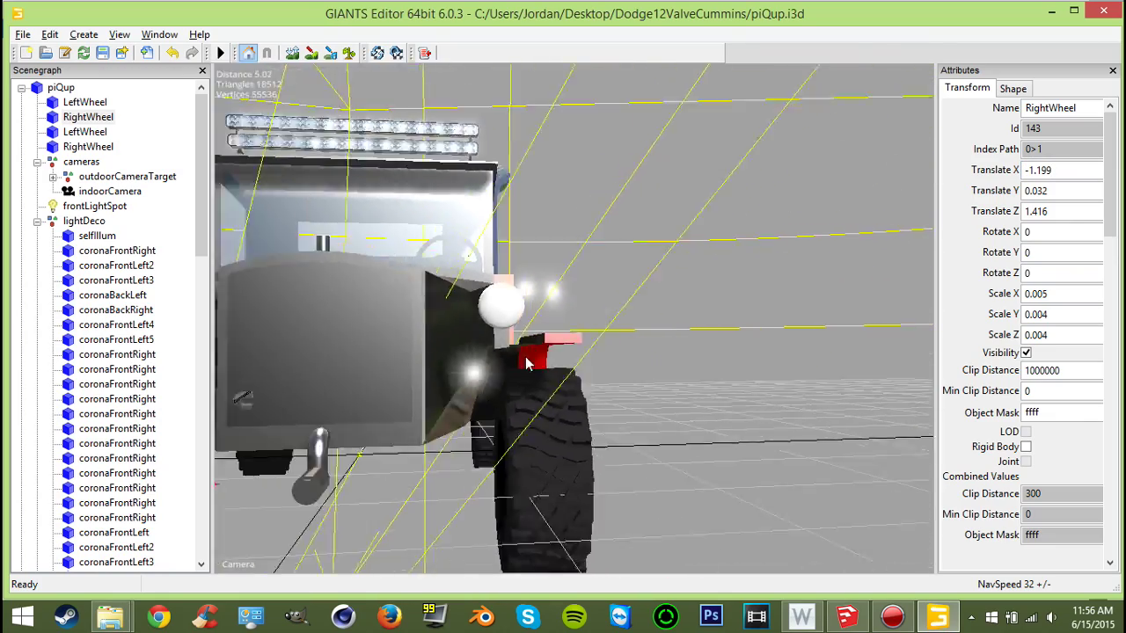
scroll(525, 365, down, 3)
alt+drag(525, 365, 480, 370)
scroll(546, 388, up, 3)
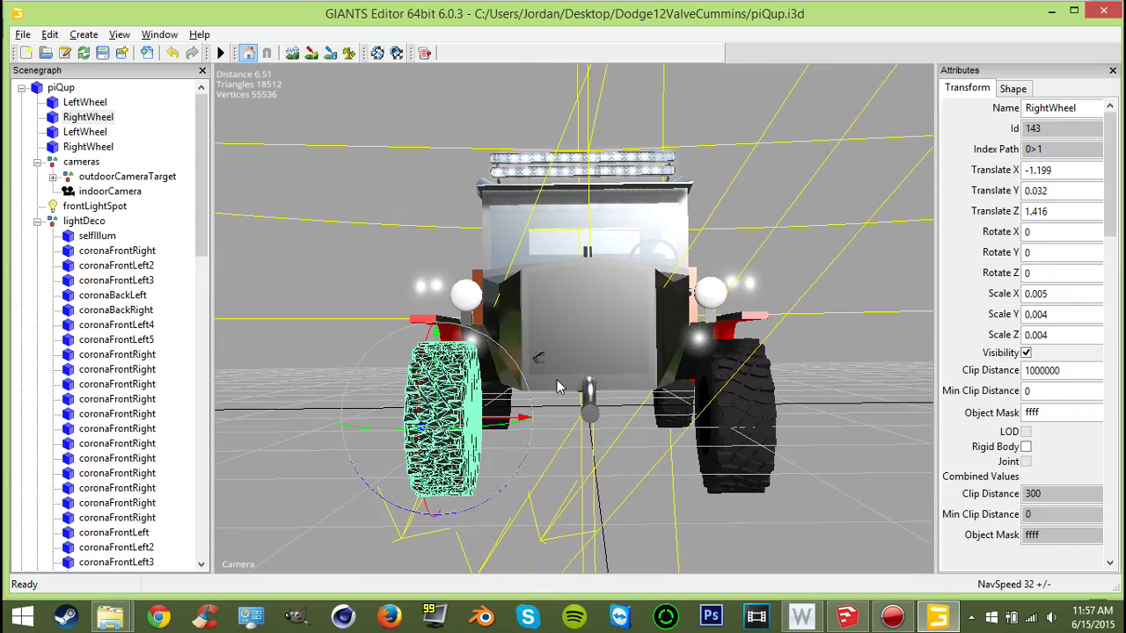
alt+right_drag(559, 385, 671, 399)
alt+drag(672, 399, 548, 325)
middle_drag(545, 326, 491, 292)
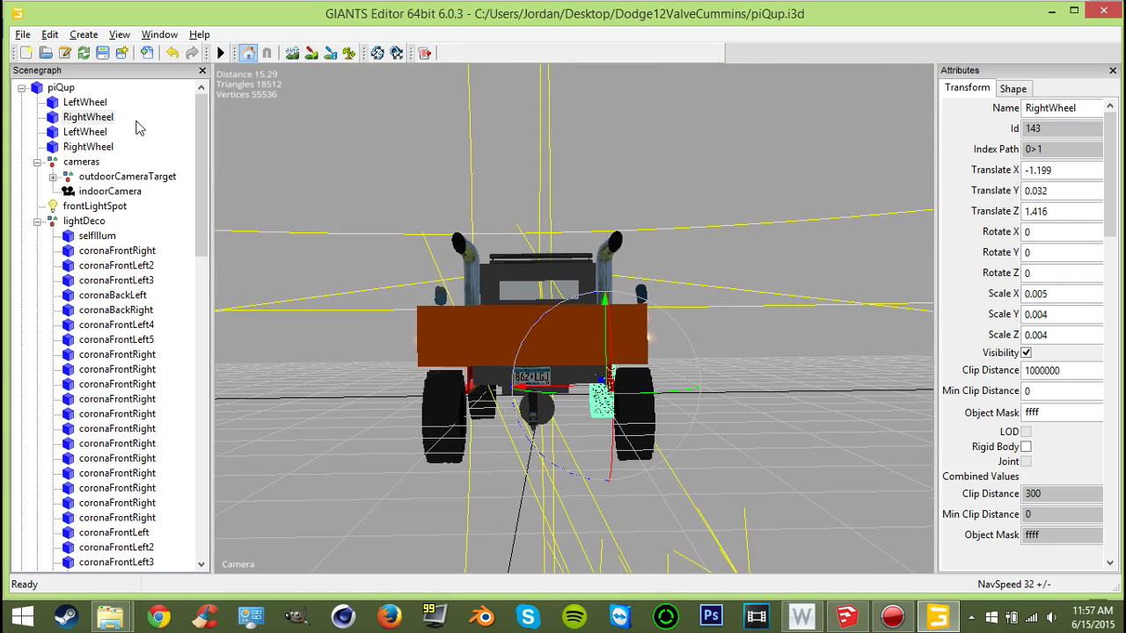
- Set the rear LeftWheel's Translate X to 1.199 to match the front wheel's offset
click(85, 132)
alt+drag(761, 284, 732, 312)
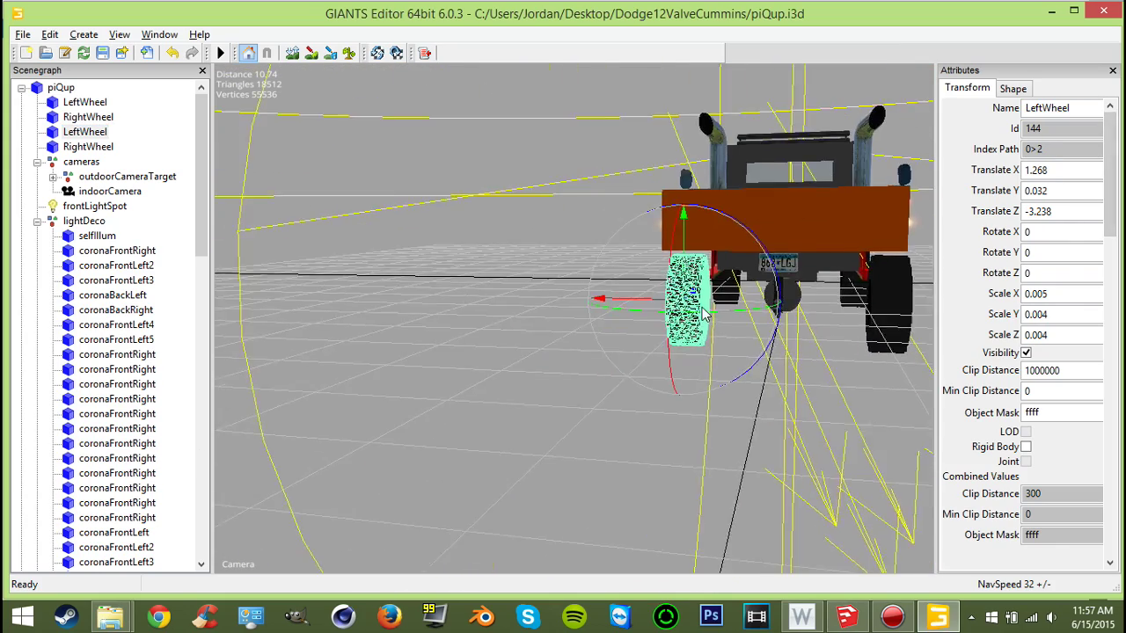
scroll(732, 312, up, 5)
middle_drag(730, 312, 807, 302)
click(1057, 170)
text(1.199)
key(Return)
- Set the rear RightWheel's Translate X to -1.199 and clear the selection
scroll(681, 267, down, 5)
alt+middle_drag(684, 266, 587, 256)
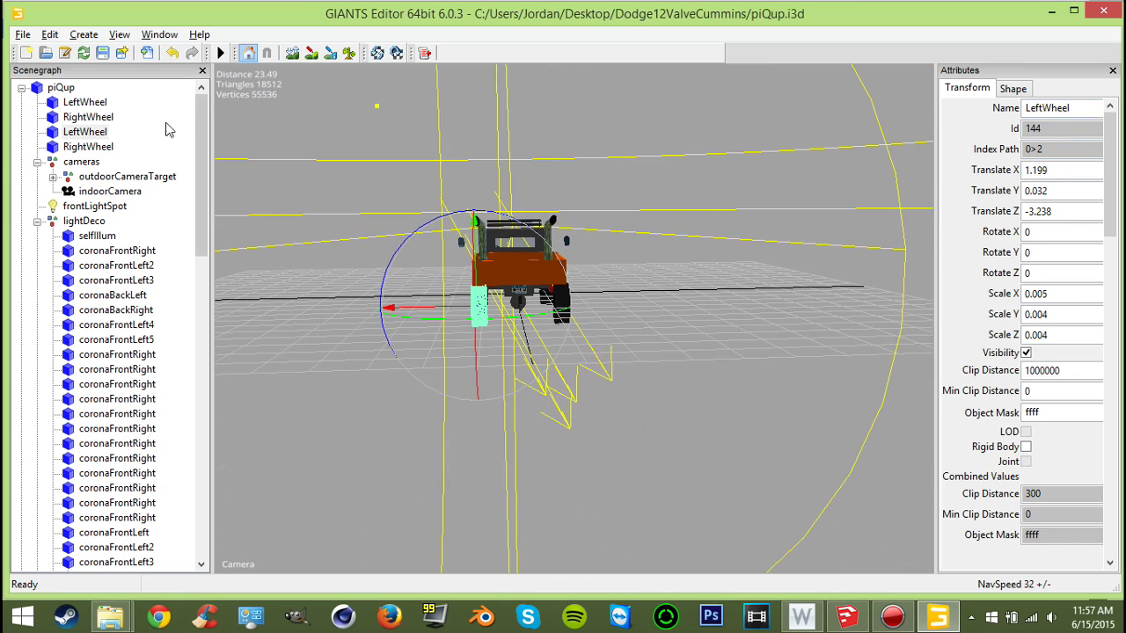
click(88, 147)
click(1041, 170)
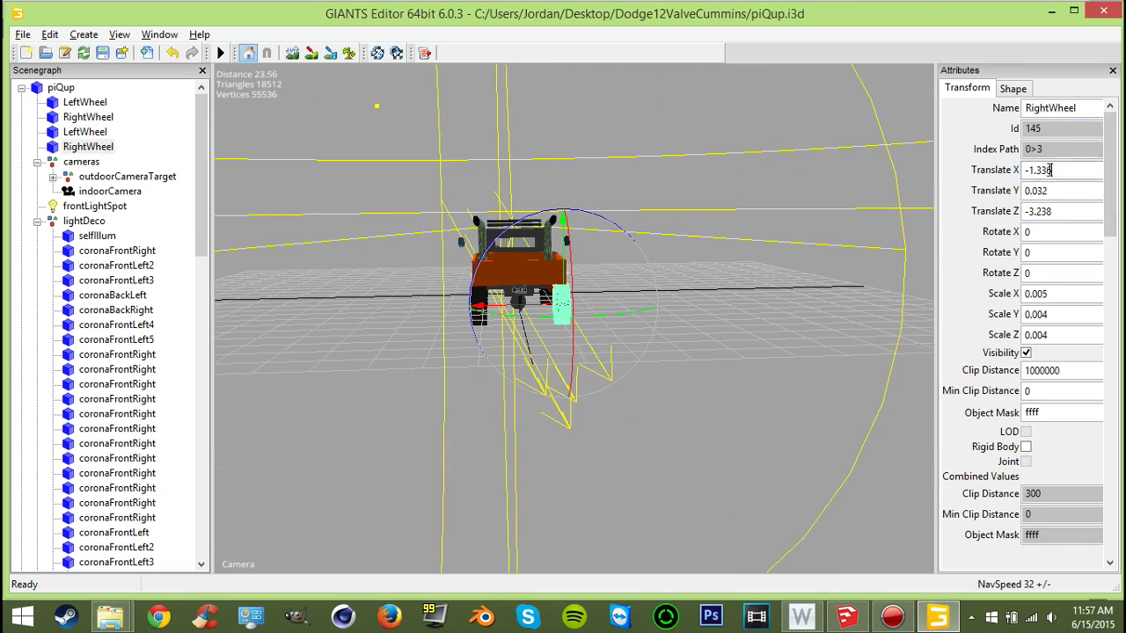
text(1.199)
key(Return)
click(741, 392)
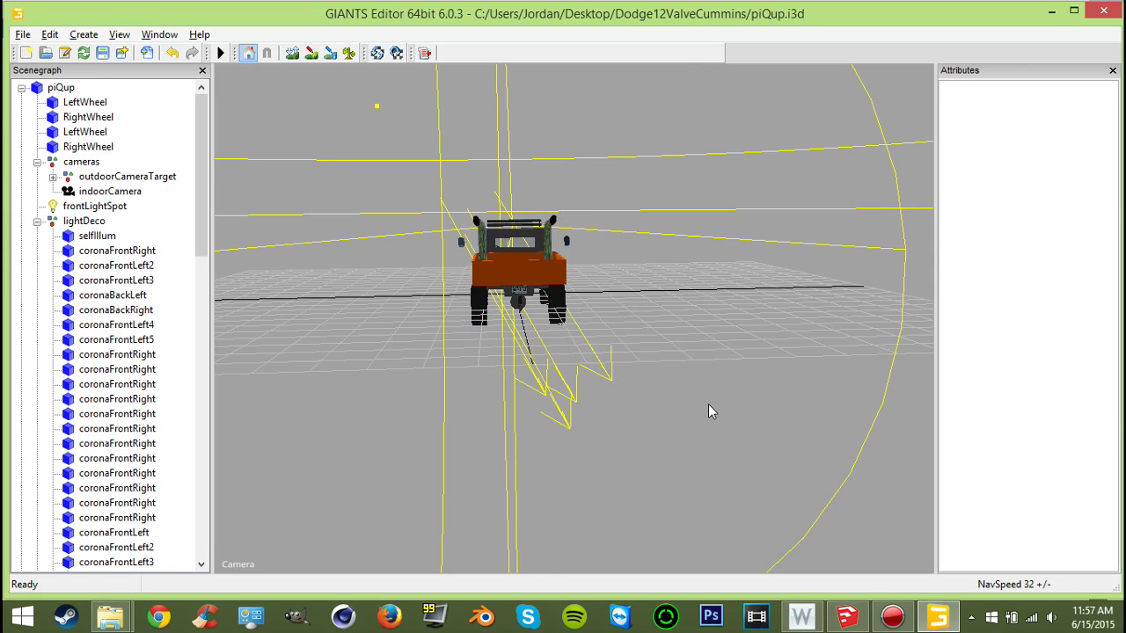
- Examine the rear wheels under the truck bed and the whole truck's stance
alt+middle_drag(691, 411, 719, 406)
scroll(720, 407, up, 1)
scroll(756, 394, up, 10)
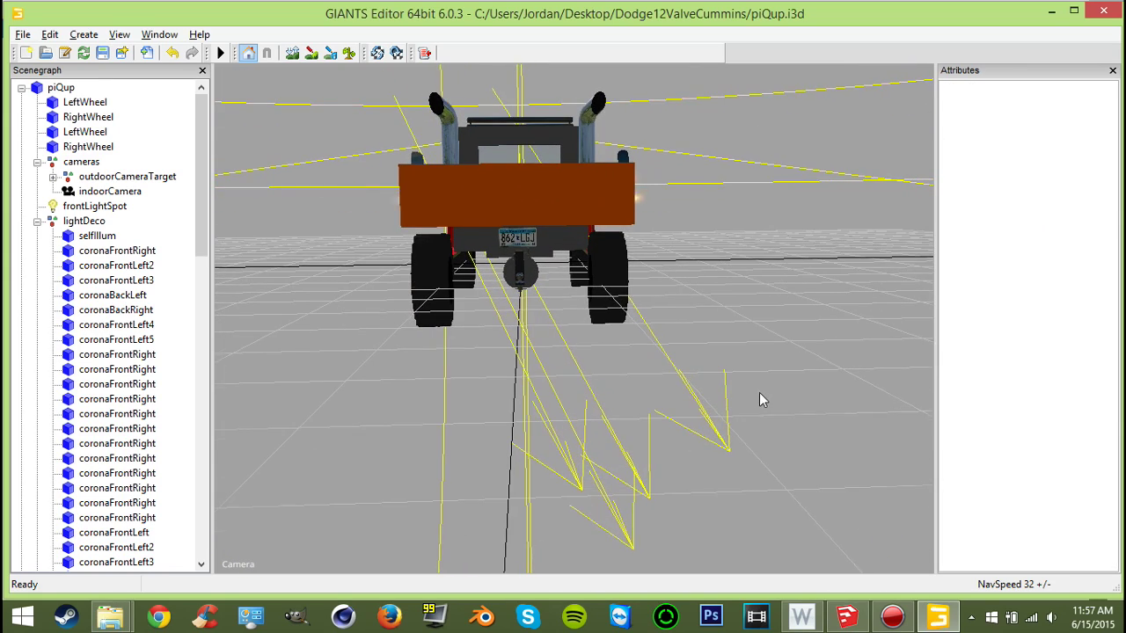
scroll(772, 391, down, 7)
alt+drag(762, 392, 685, 358)
middle_drag(685, 366, 778, 321)
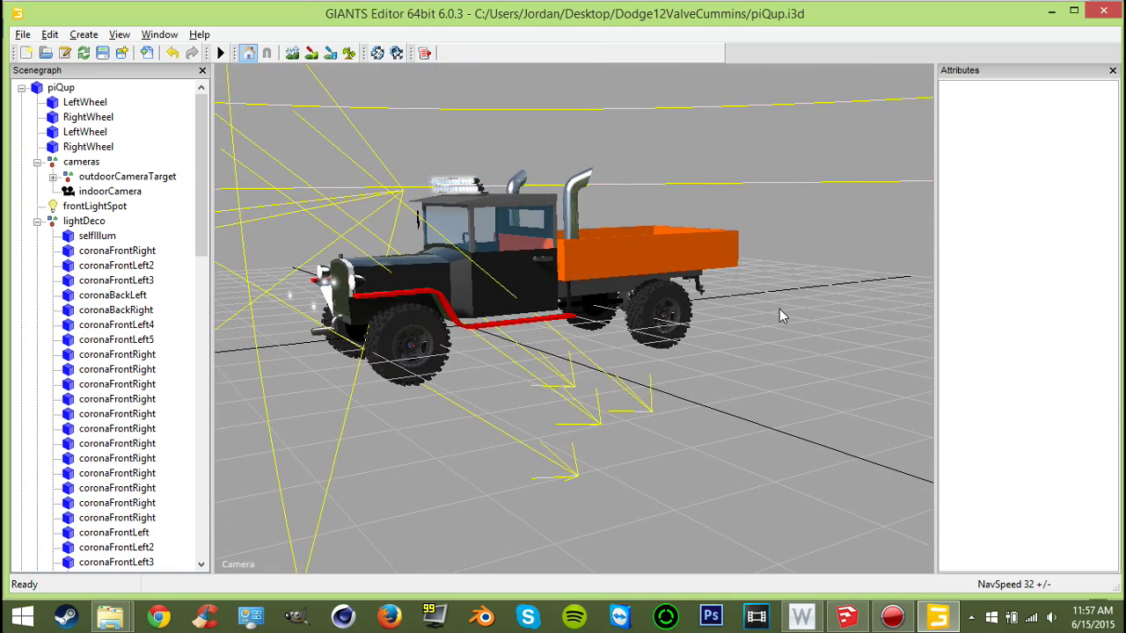
- Inspect the steering wheel and the cab interior up close
alt+drag(666, 328, 673, 300)
scroll(704, 305, up, 5)
scroll(708, 317, up, 10)
scroll(604, 280, down, 10)
scroll(616, 294, up, 10)
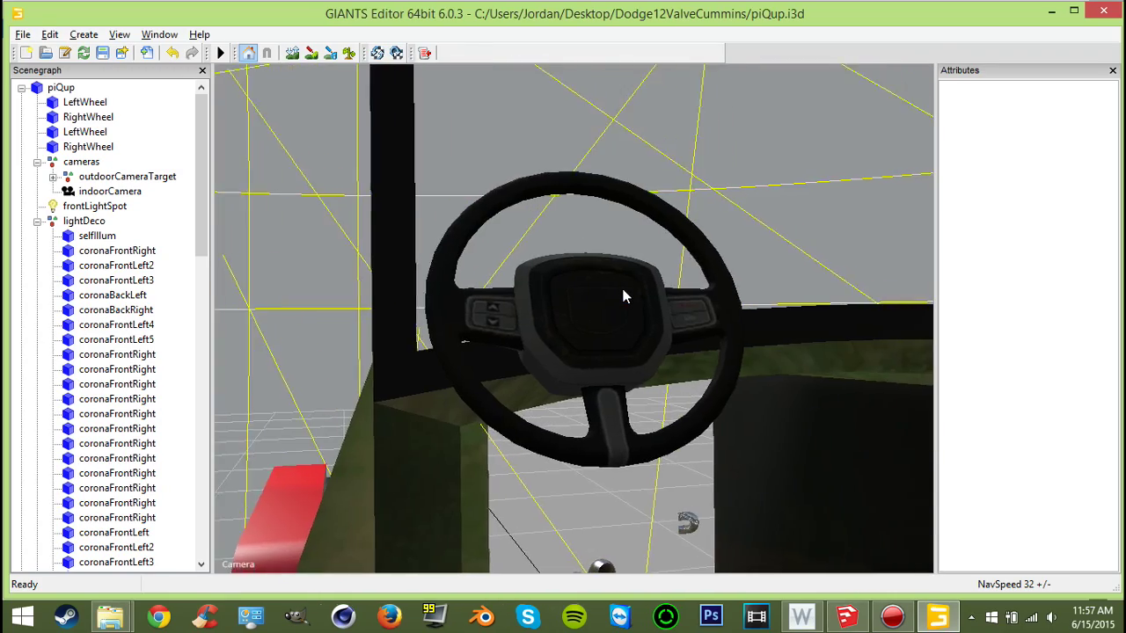
scroll(878, 320, down, 10)
scroll(731, 355, down, 1)
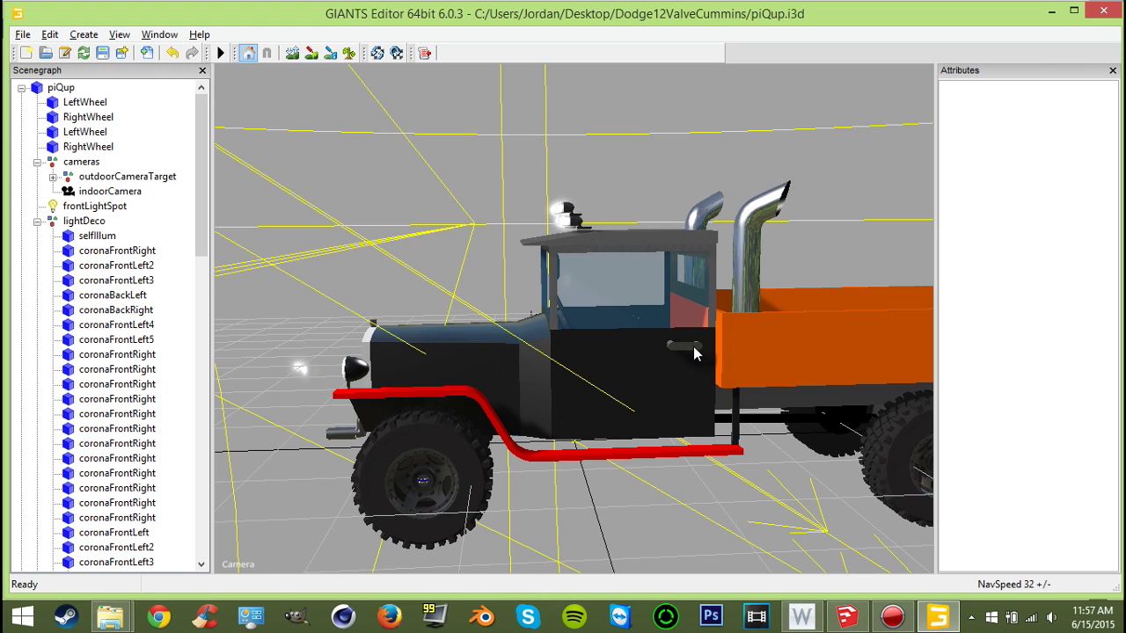
- Save piQup.i3d and close GIANTS Editor
key(ctrl+s)
alt+drag(573, 254, 601, 321)
scroll(587, 264, down, 4)
scroll(619, 324, up, 4)
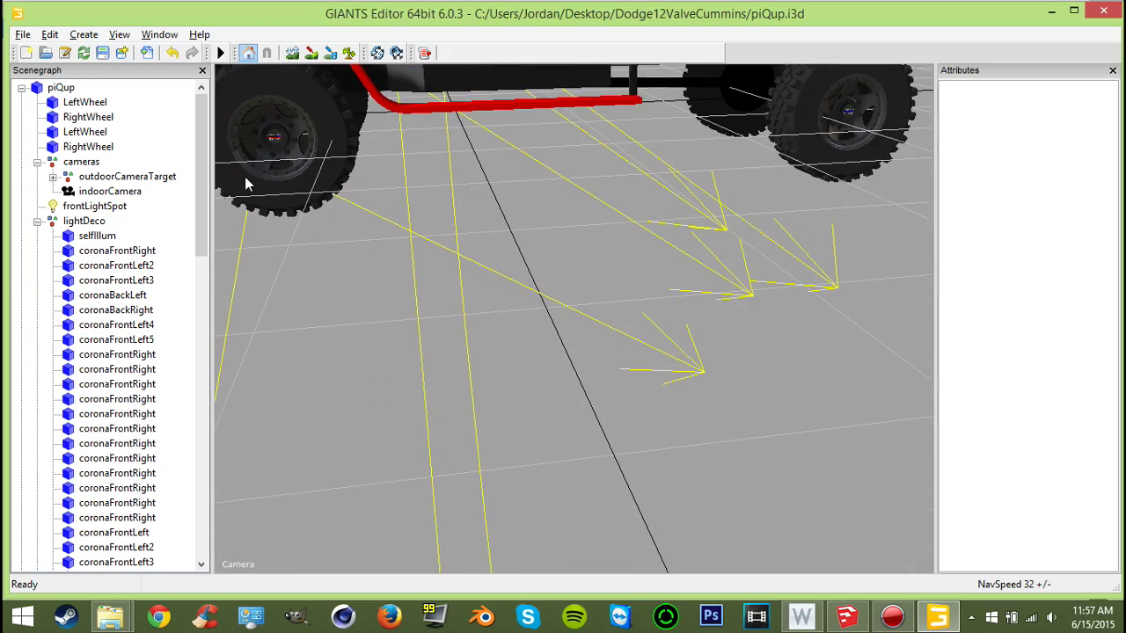
mouse_move(549, 202)
alt+mouse_down()
mouse_move(519, 181)
mouse_move(515, 158)
mouse_move(510, 213)
mouse_move(546, 220)
alt+mouse_up()
scroll(511, 172, down, 4)
scroll(512, 202, up, 4)
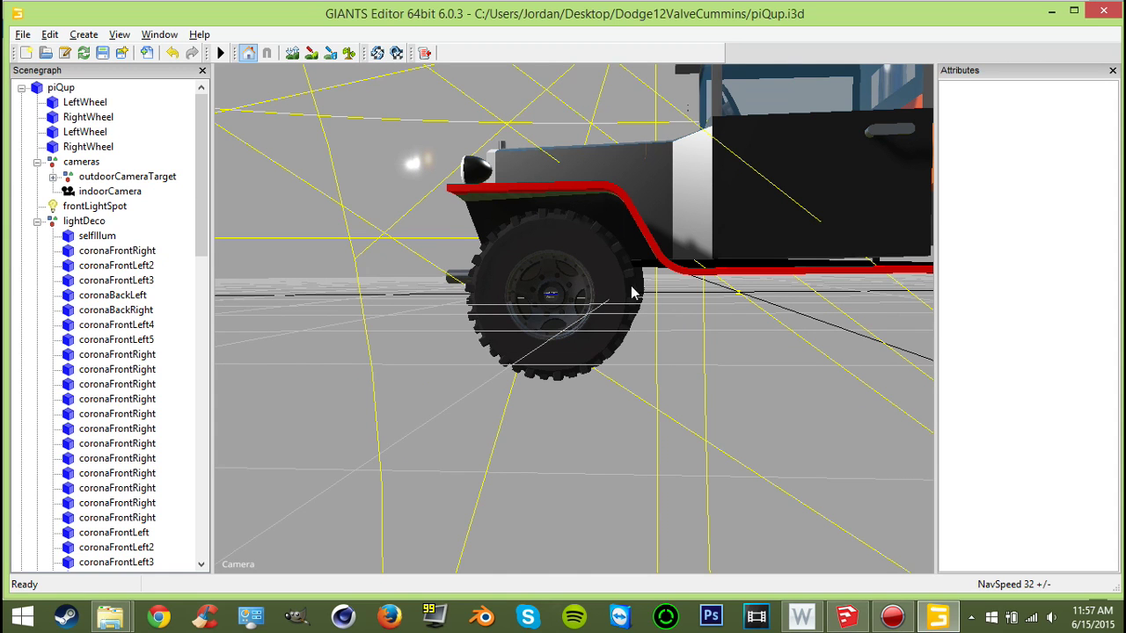
right_drag(595, 304, 501, 386)
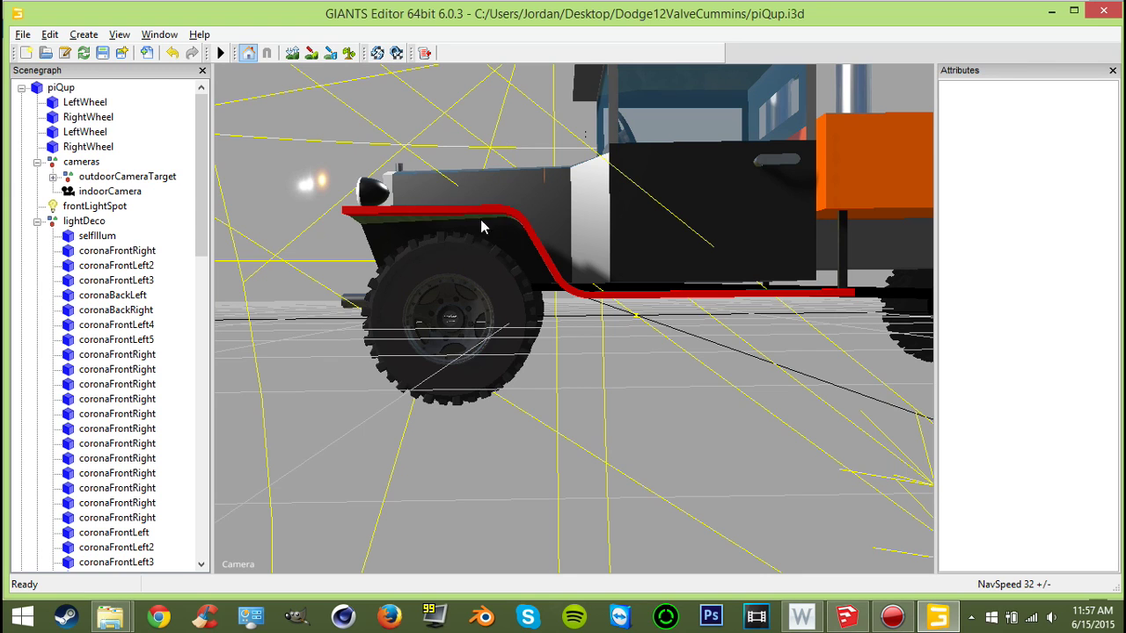
click(1103, 11)
click(583, 306)
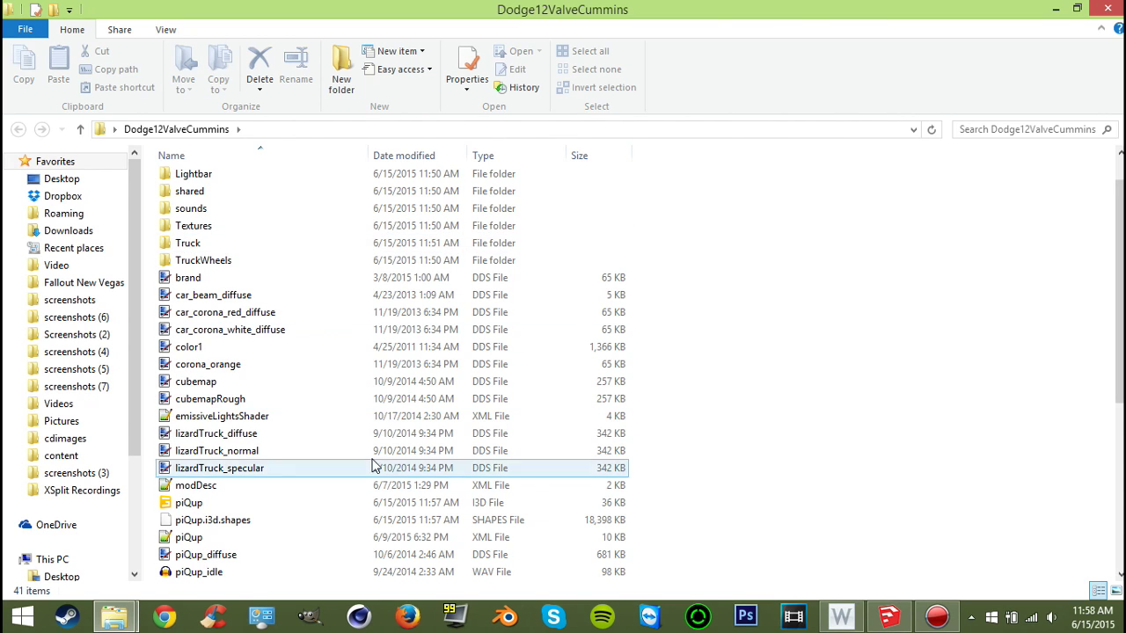
- Check the first wheel's radius value in piQup.xml in Notepad++, then close the file and the mod folder
scroll(382, 467, down, 5)
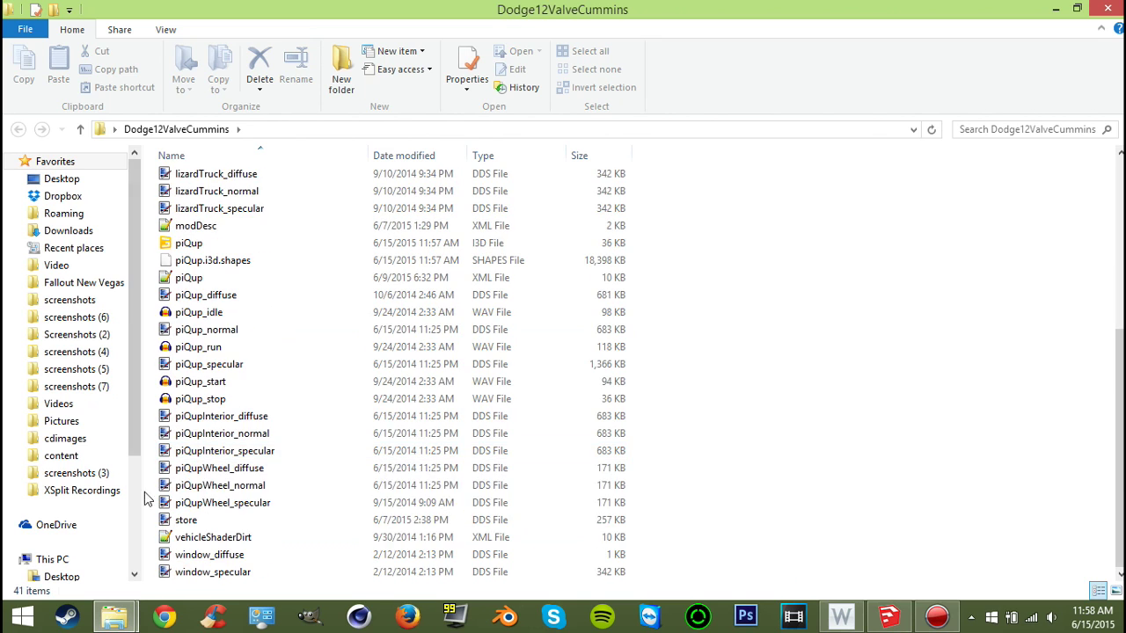
click(232, 272)
double_click(231, 277)
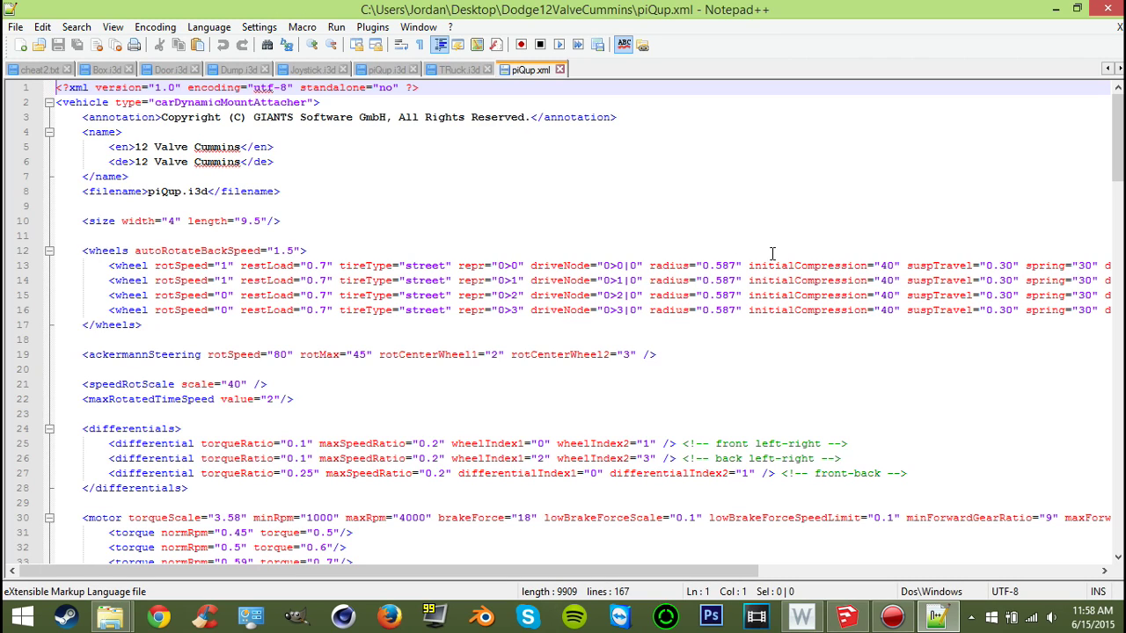
click(738, 264)
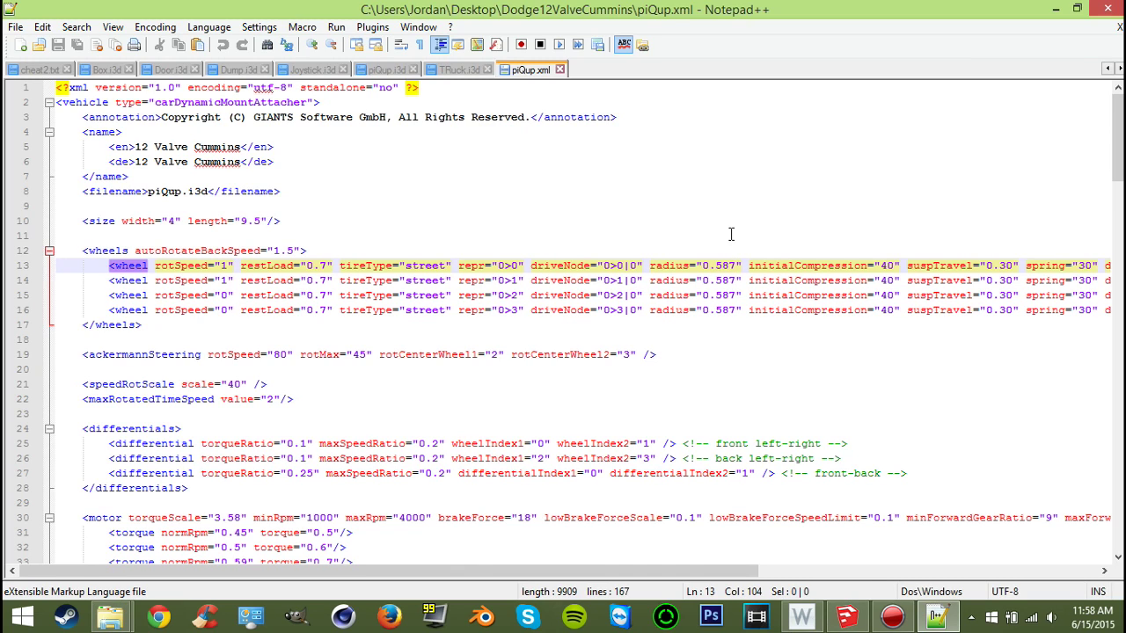
drag(737, 265, 711, 265)
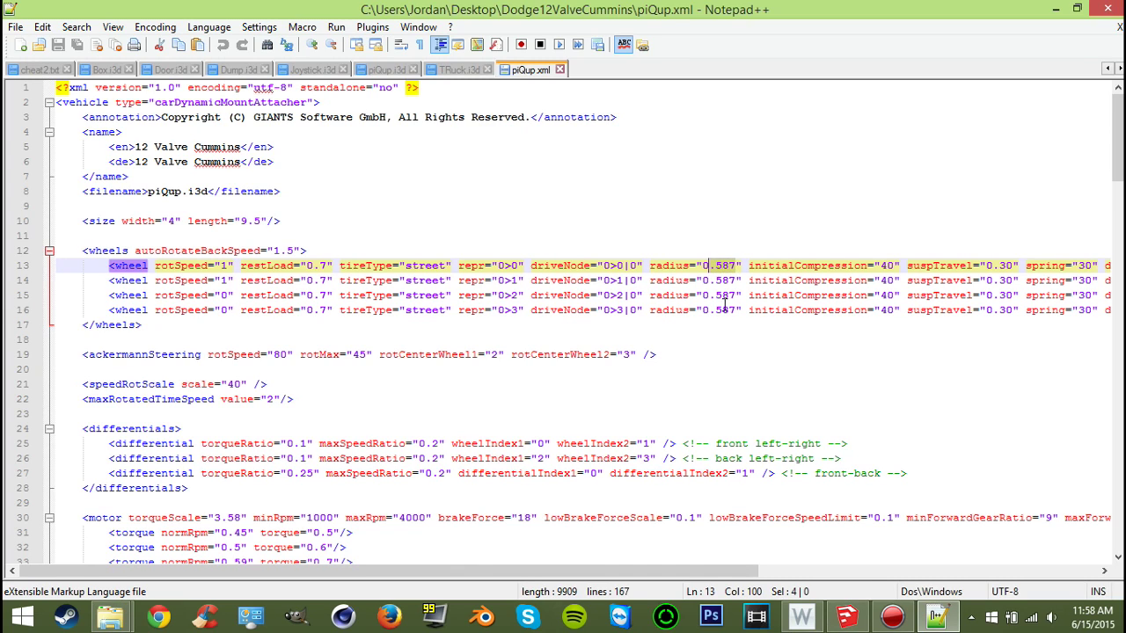
click(1108, 12)
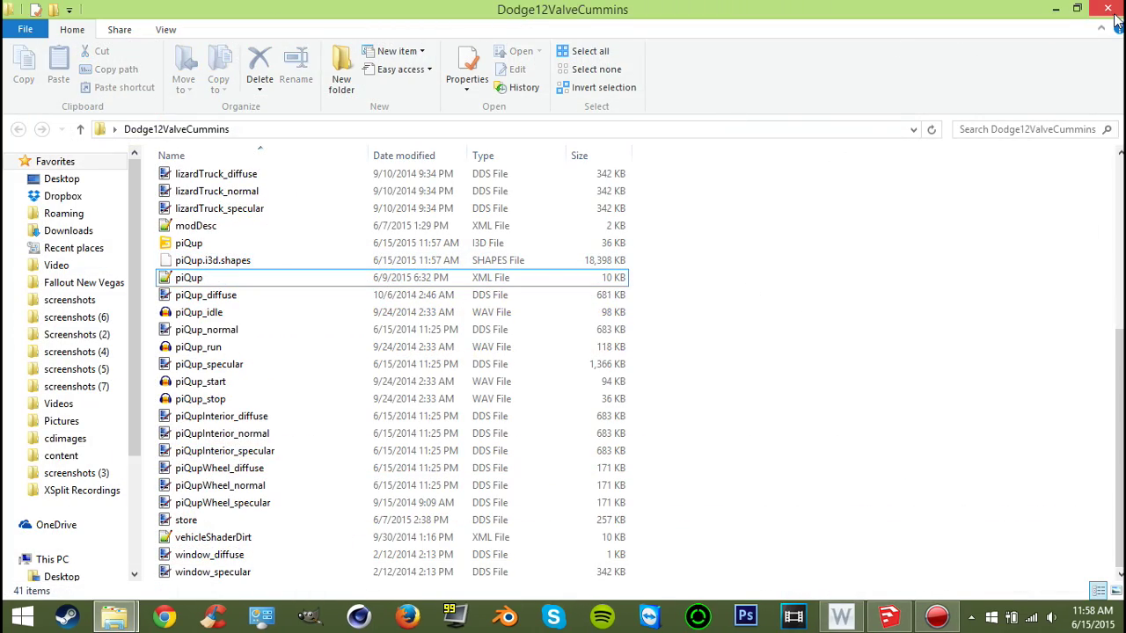
click(1108, 11)
- Try to rename the Dodge12ValveCummins desktop folder to Truck
right_click(535, 175)
click(662, 517)
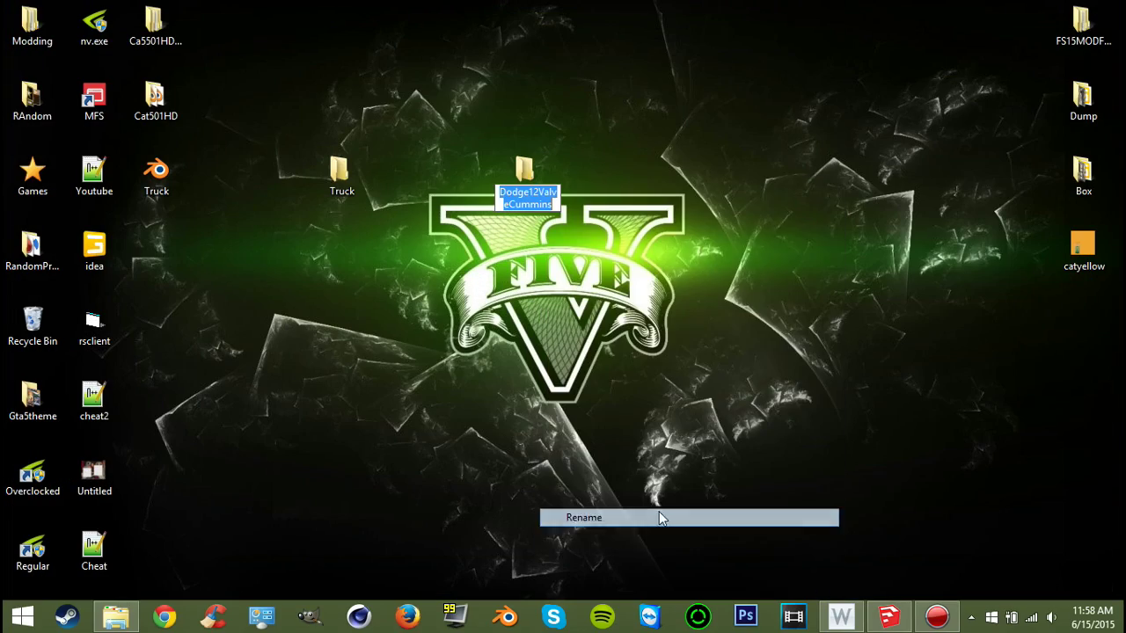
text(Truck)
key(Return)
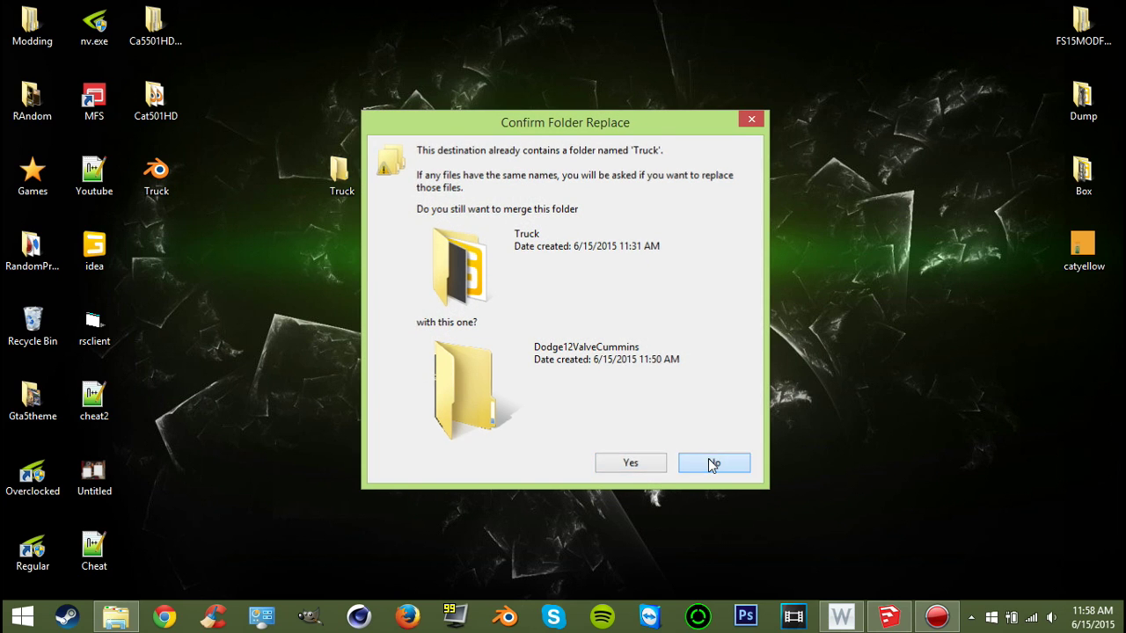
click(712, 464)
- Move the existing Truck folder into the Modding folder and rename the Dodge12ValveCummins folder to Truck
click(348, 187)
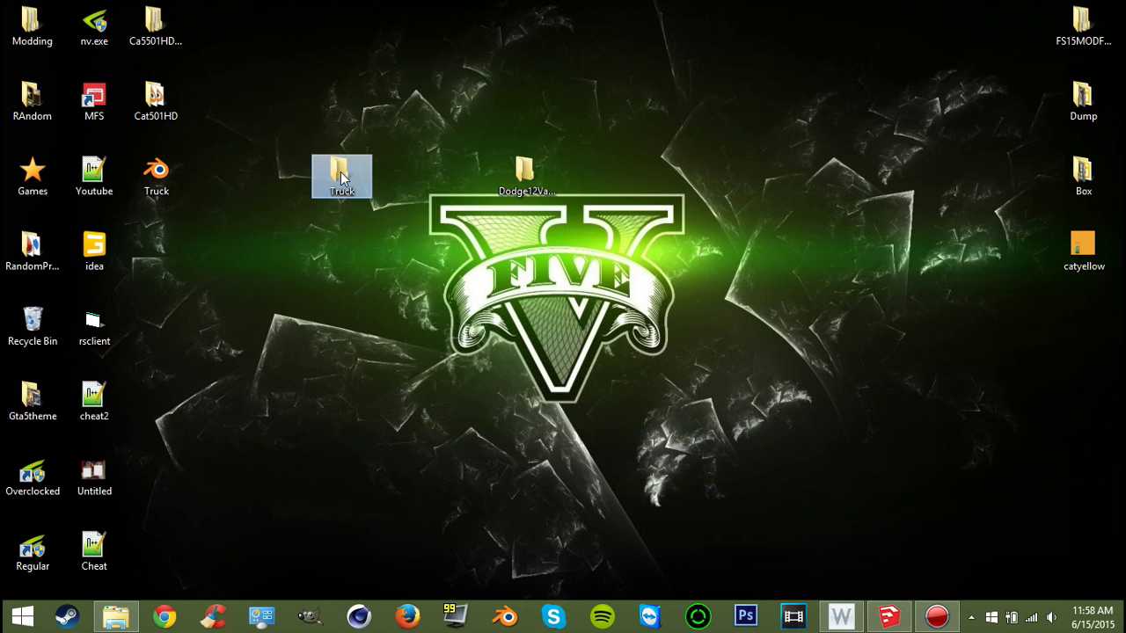
mouse_move(341, 176)
mouse_down()
mouse_move(280, 222)
mouse_move(34, 23)
mouse_up()
click(515, 173)
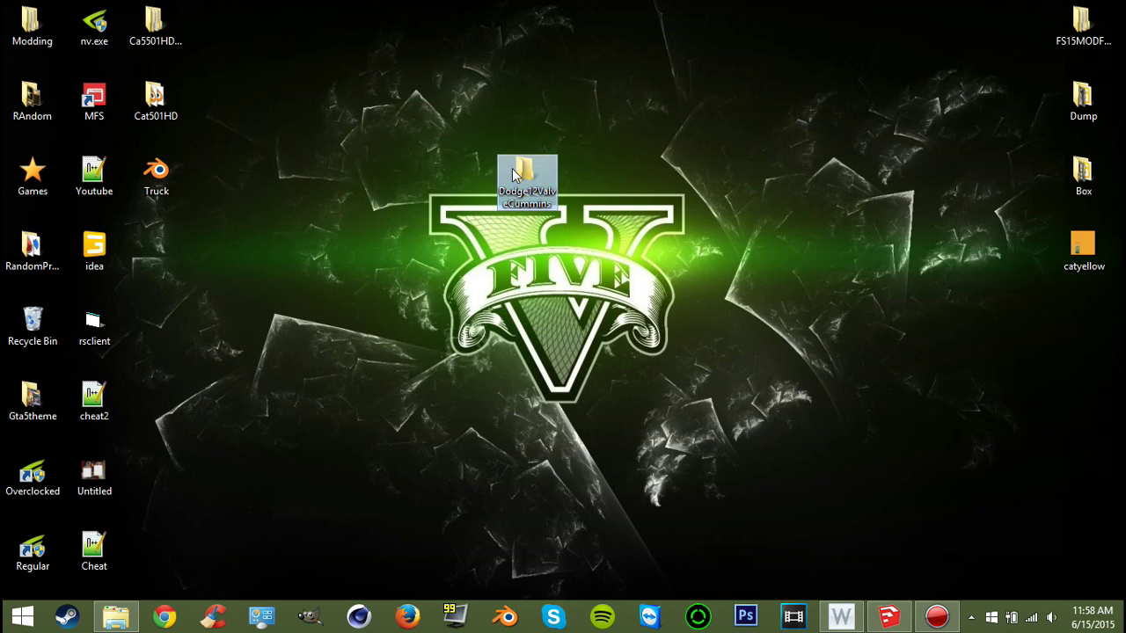
right_click(514, 173)
click(644, 511)
text(Truck)
key(Return)
- Move the renamed Truck folder from the desktop into the RedWoodLogging folder inside FS15MODFOLDERS
drag(541, 192, 911, 219)
click(1061, 31)
double_click(1061, 30)
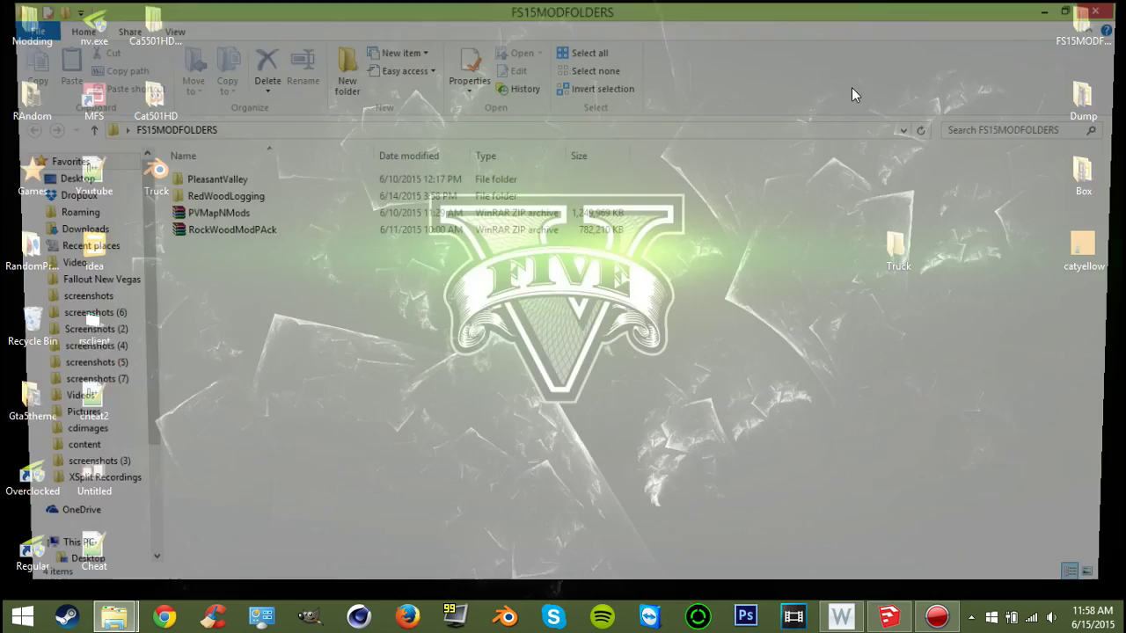
double_click(237, 197)
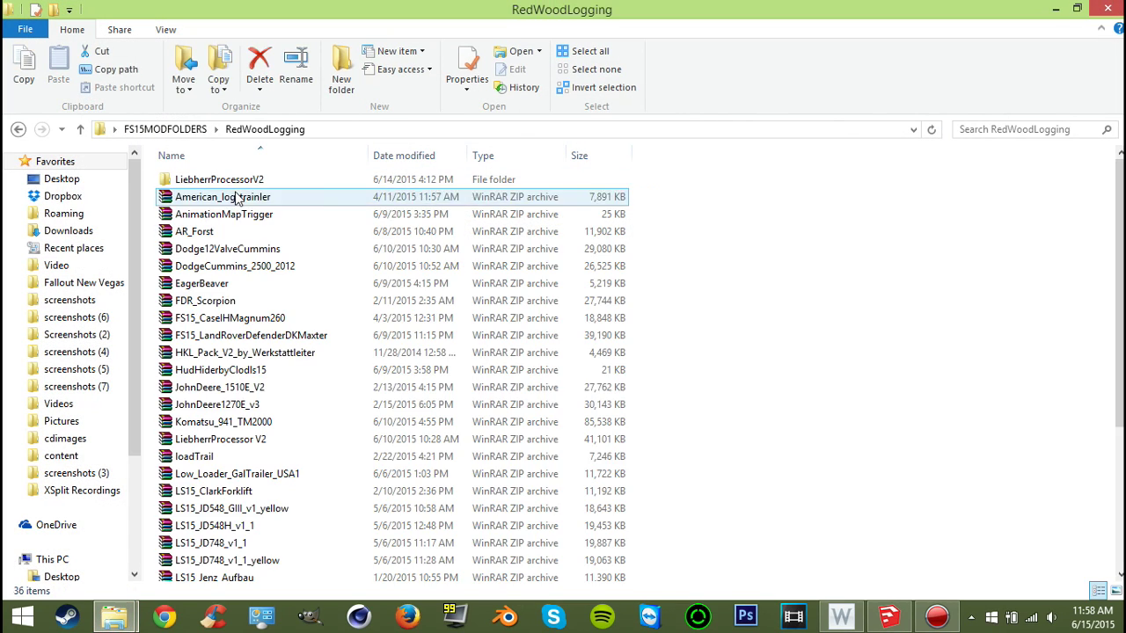
drag(631, 18, 5, 231)
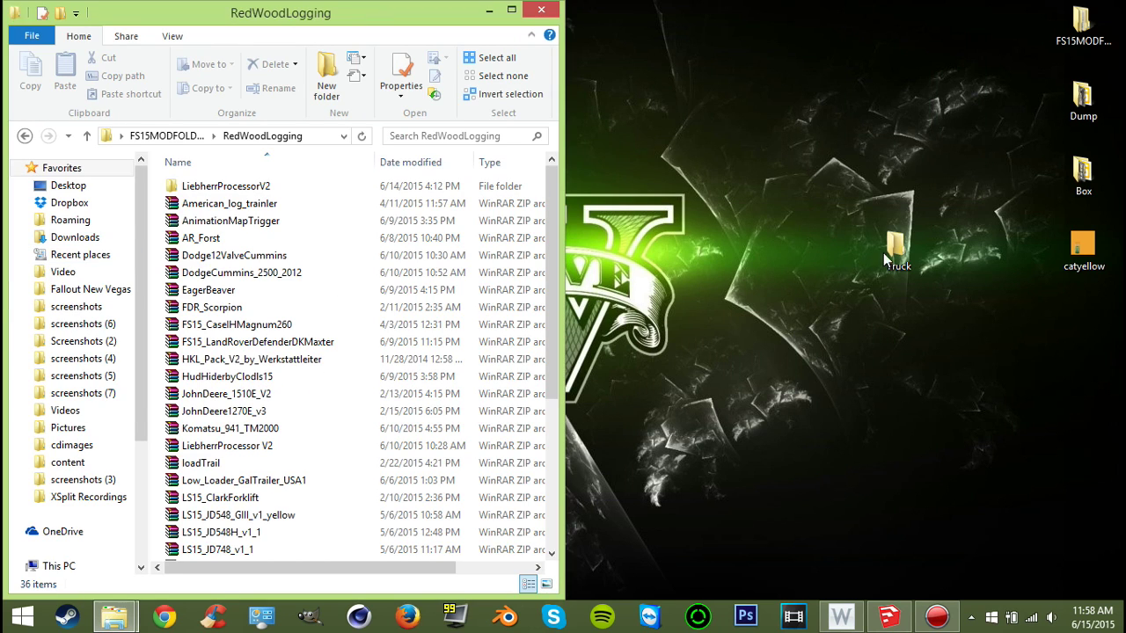
drag(888, 255, 772, 466)
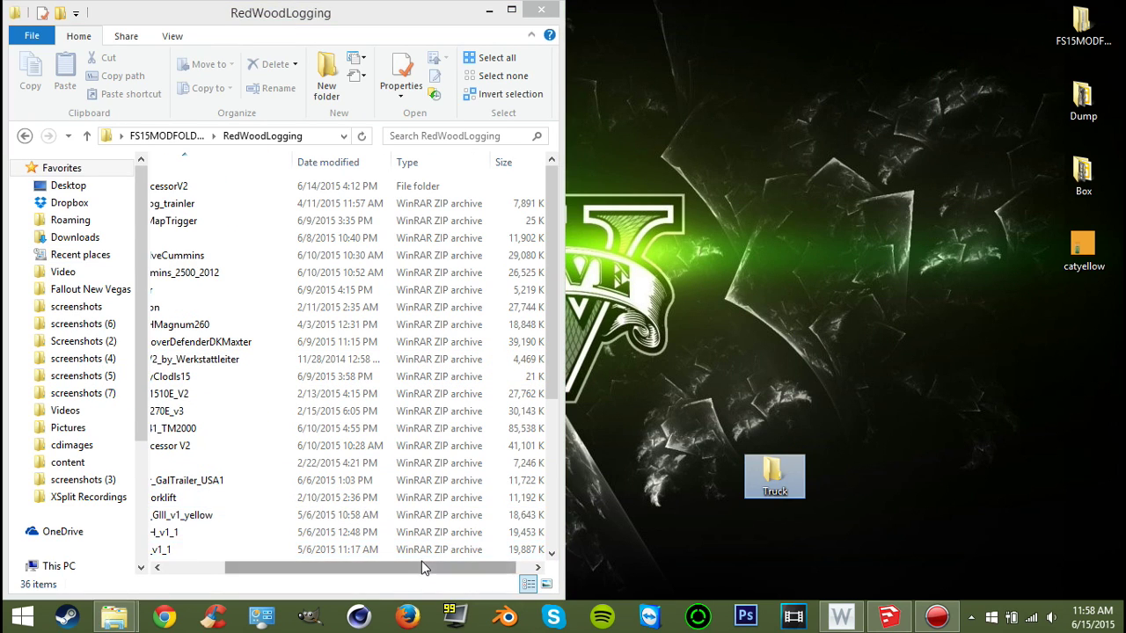
drag(423, 570, 304, 548)
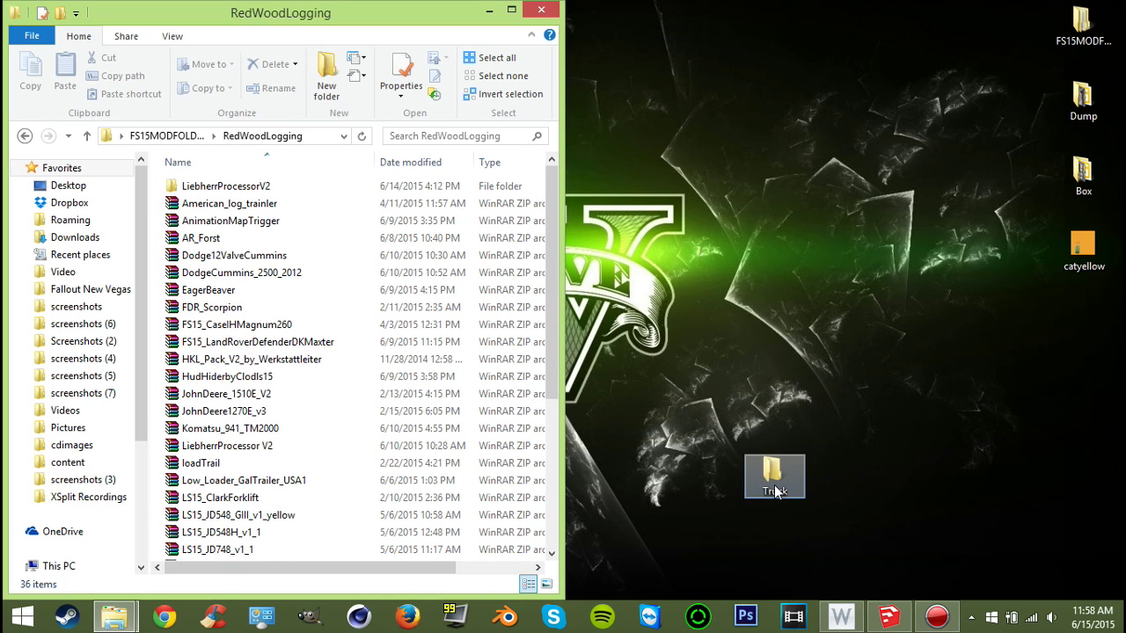
drag(773, 493, 155, 299)
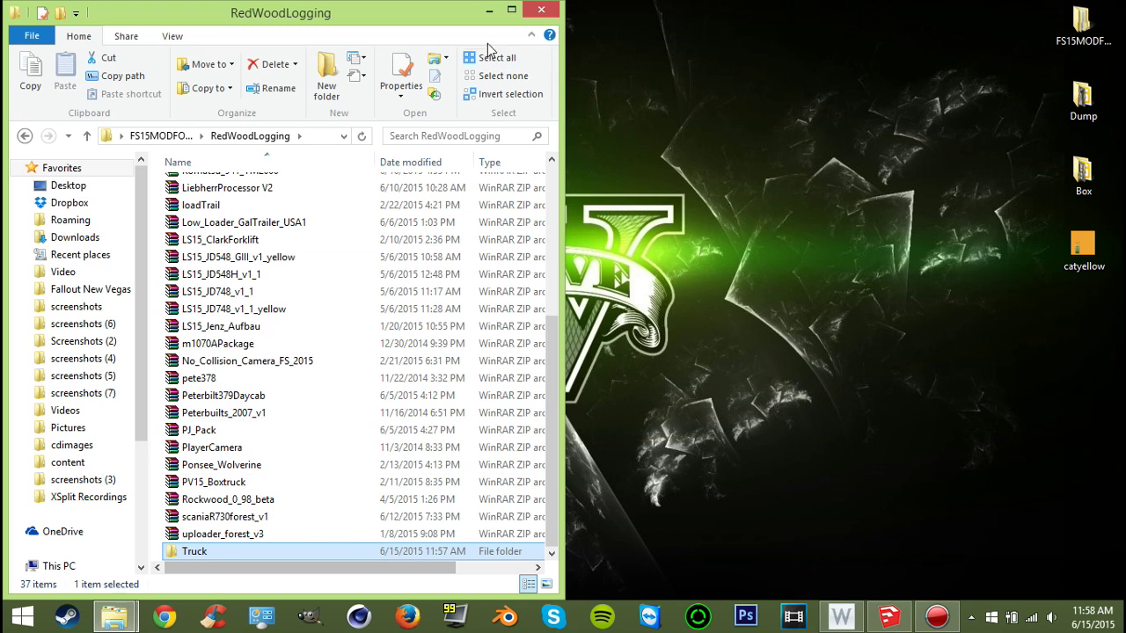
- View the store.dds image from the moved Truck folder in paint.net and close it
double_click(247, 549)
scroll(268, 468, down, 5)
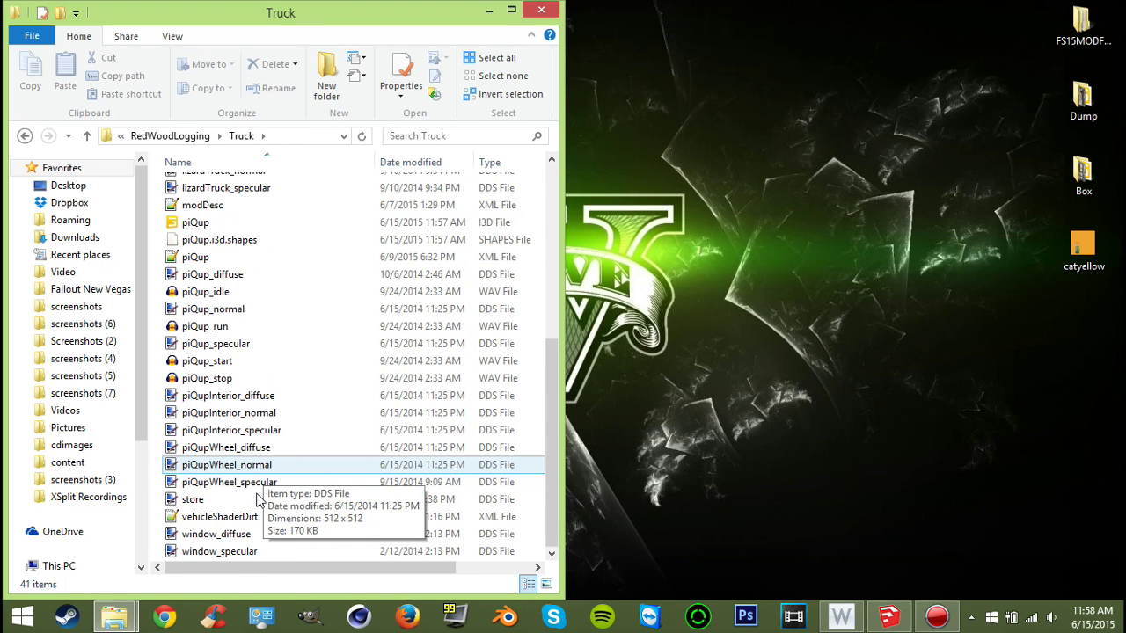
click(317, 500)
key(Return)
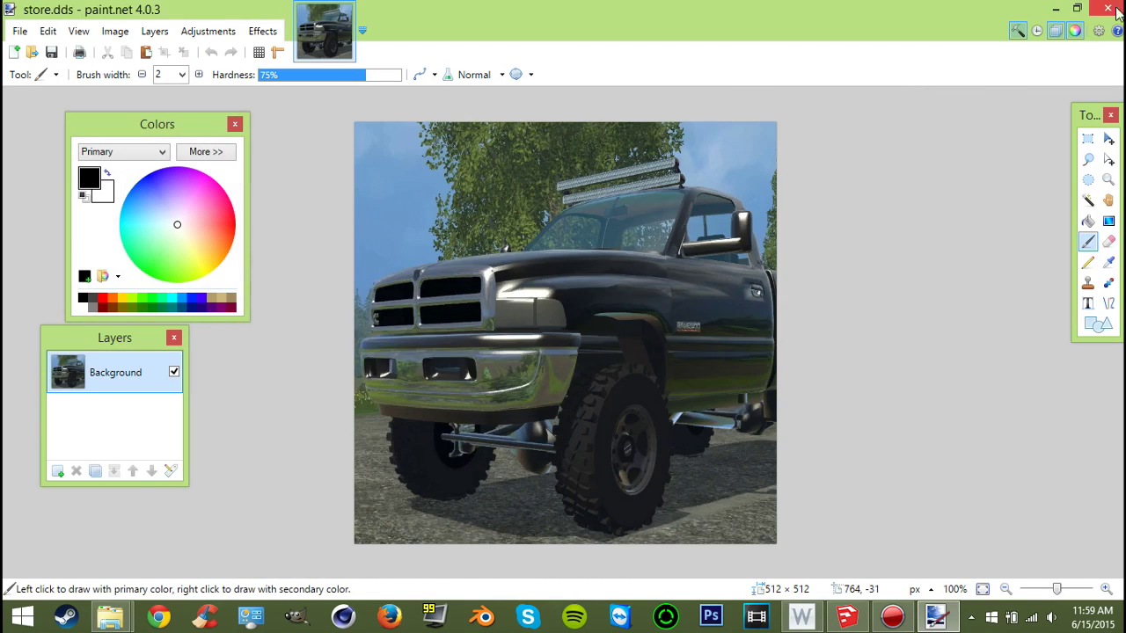
click(1107, 9)
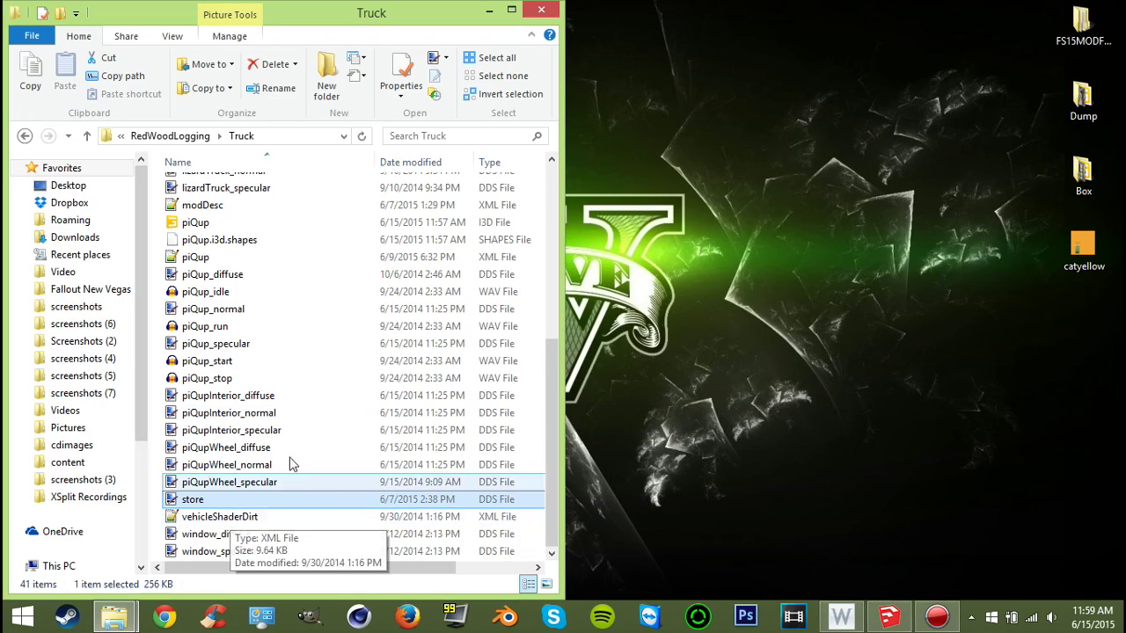
- Open modDesc.xml from the Truck folder in Notepad++ and replace the English title with Truck
double_click(264, 205)
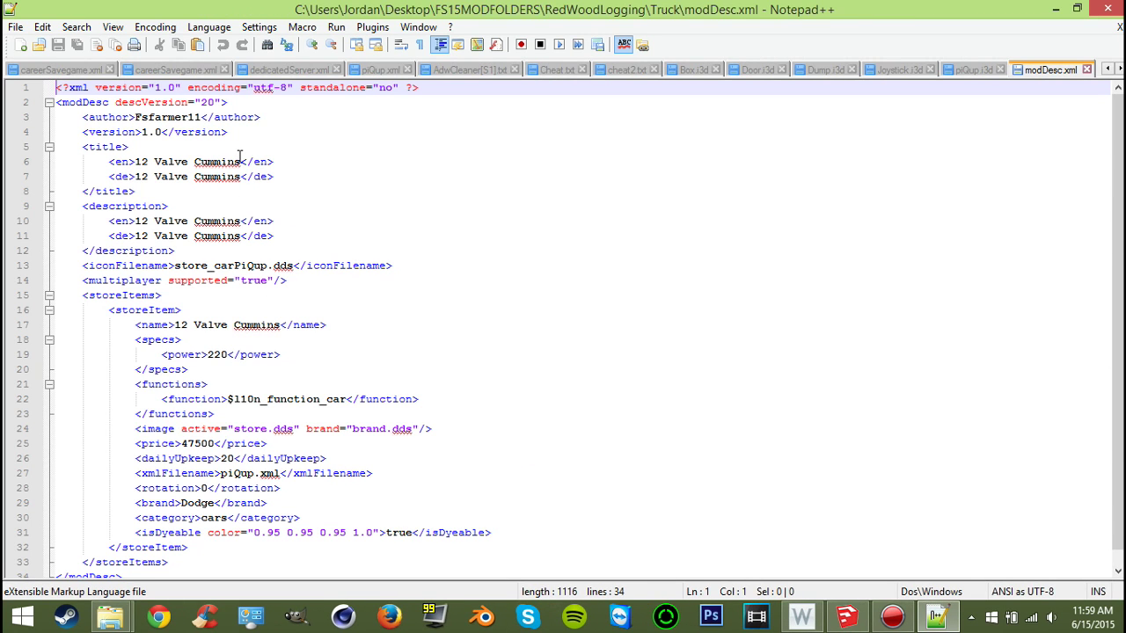
drag(239, 157, 141, 157)
text(Truck)
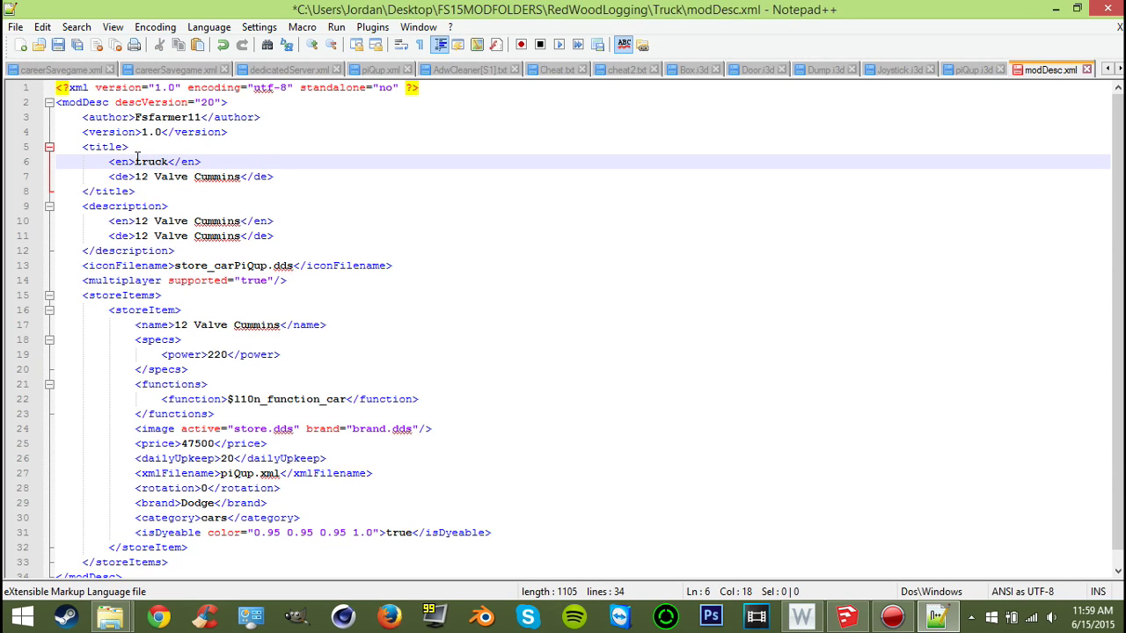
- Replace the German title and the store item name in modDesc.xml with "truck" and save the file
drag(244, 176, 134, 177)
text(truck)
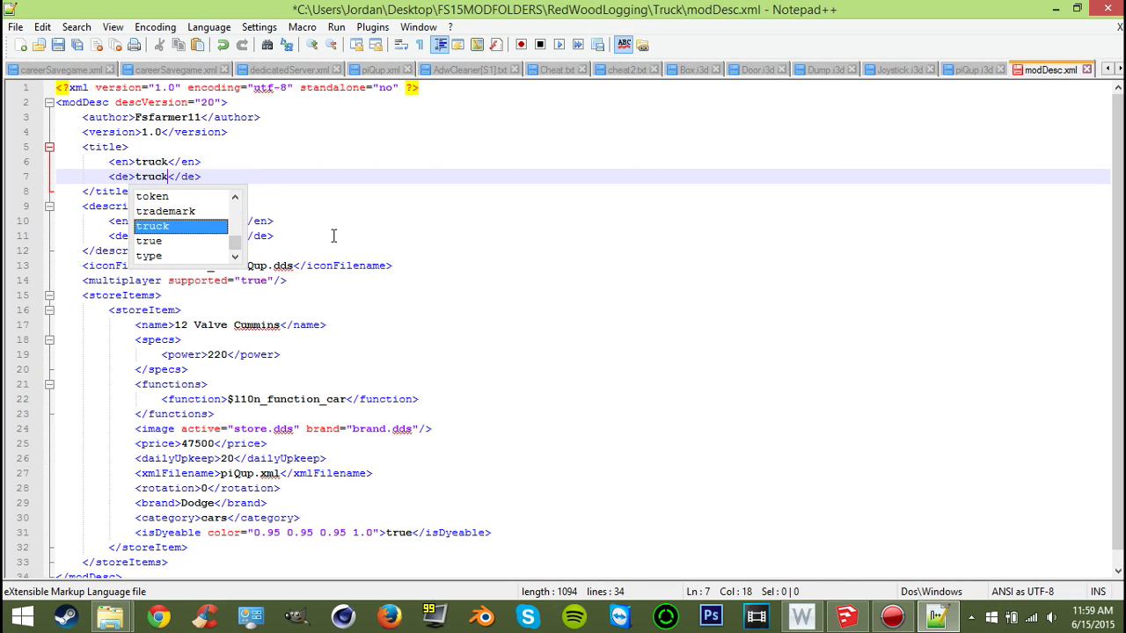
click(334, 236)
scroll(271, 392, down, 1)
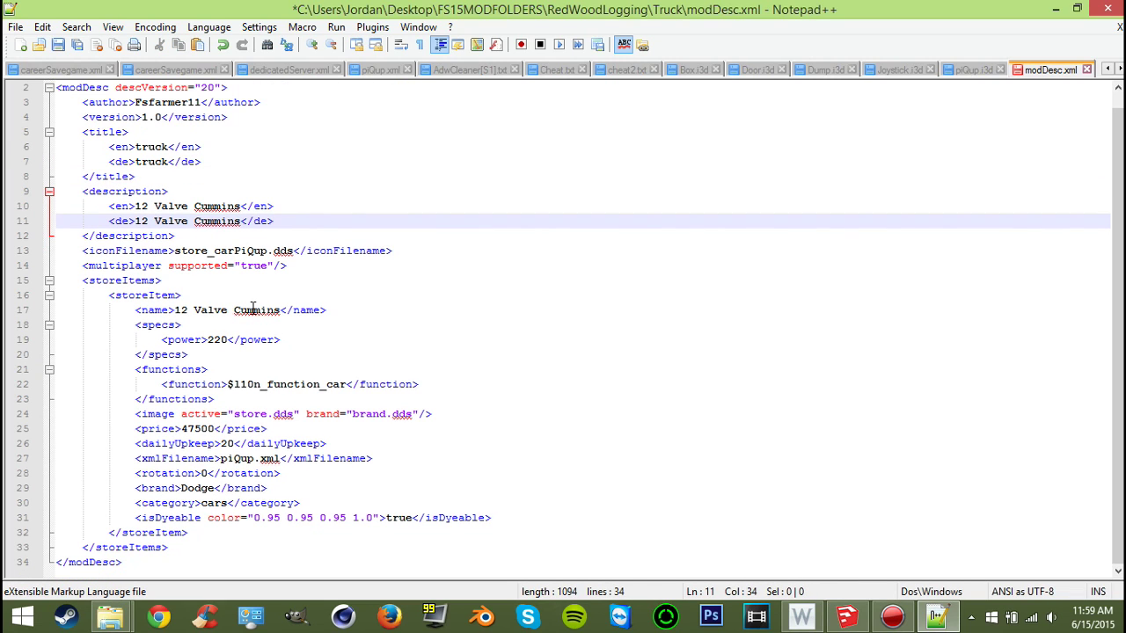
drag(282, 310, 173, 310)
text(truck)
click(450, 403)
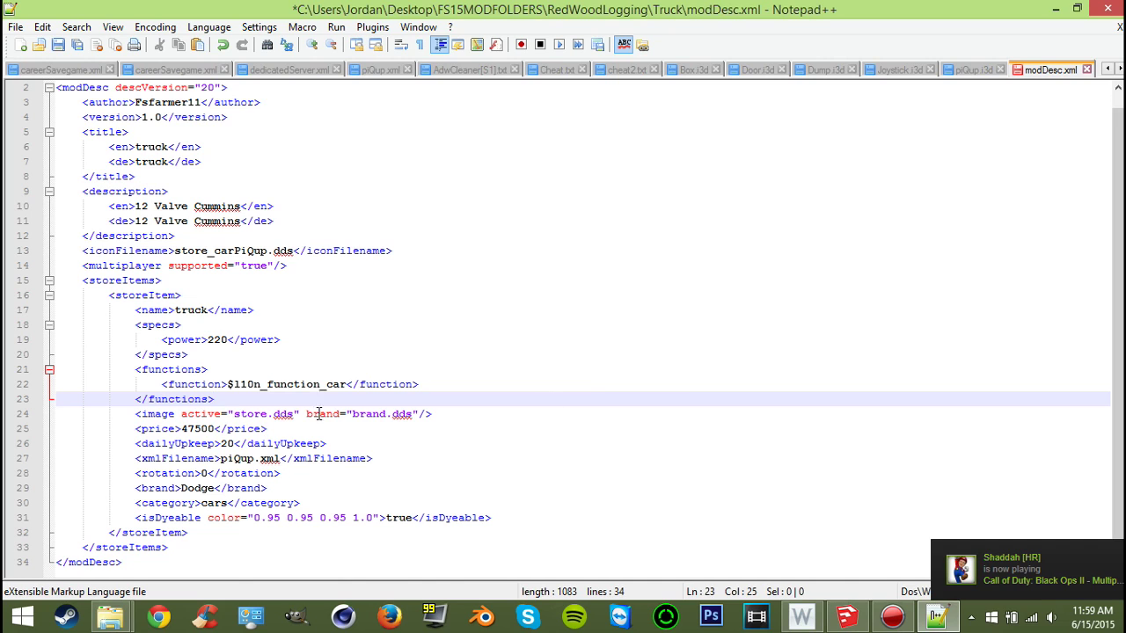
key(ctrl+s)
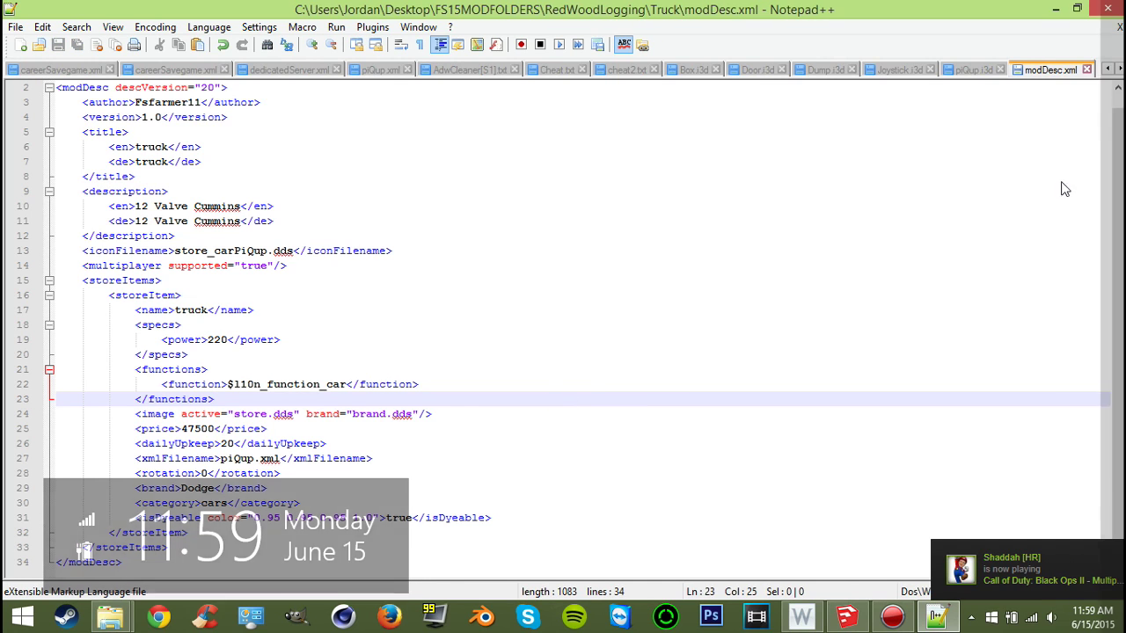
- Delete the isDyeable color line from the store item, and close the editor and the Truck folder
click(499, 517)
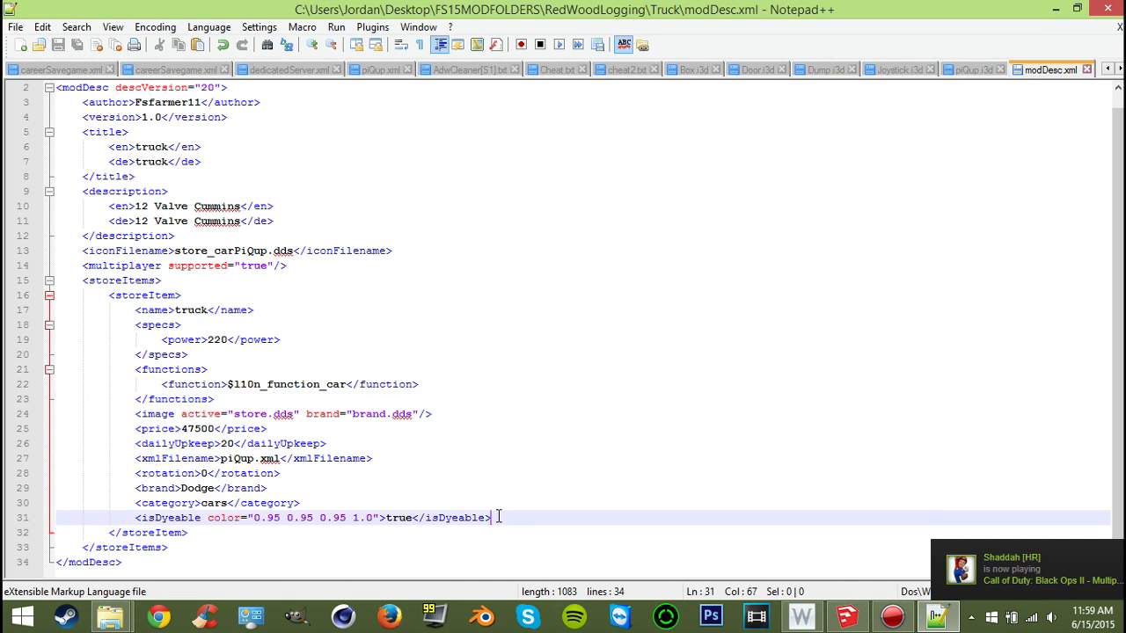
drag(499, 517, 14, 523)
key(Delete)
key(BackSpace)
click(1101, 9)
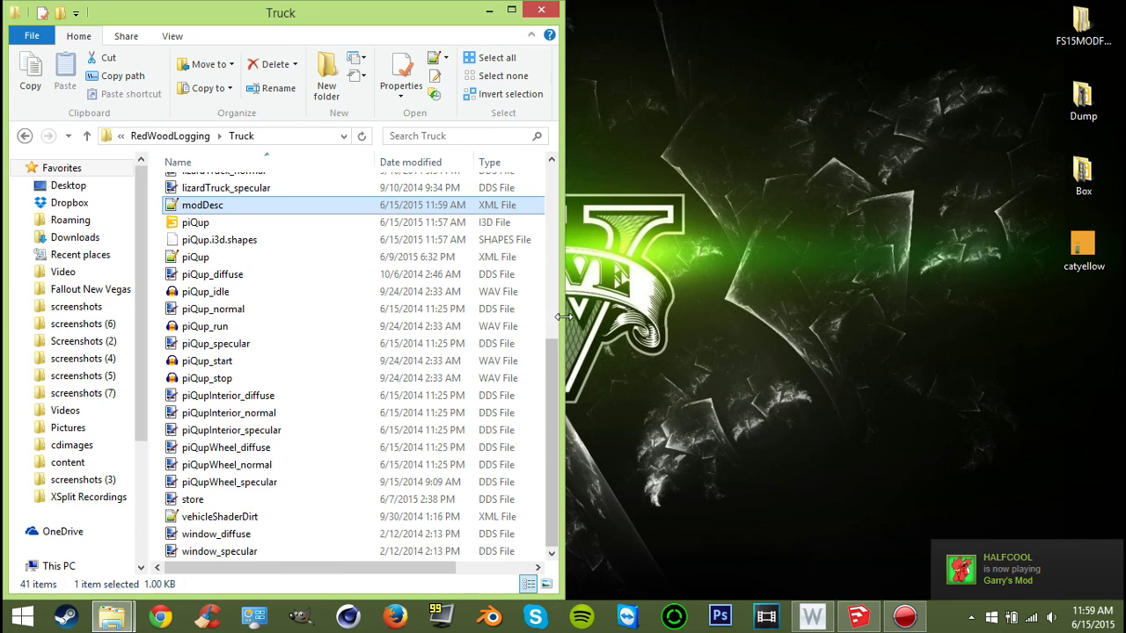
click(538, 10)
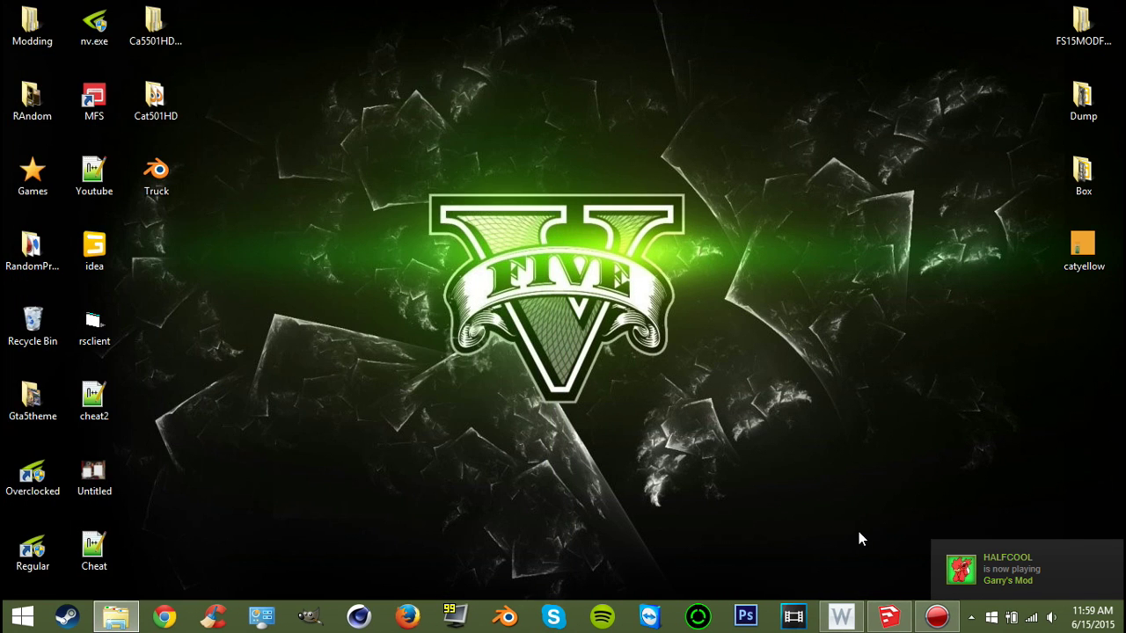
- Switch to SketchUp and close the untitled truck model without saving it
mouse_move(926, 621)
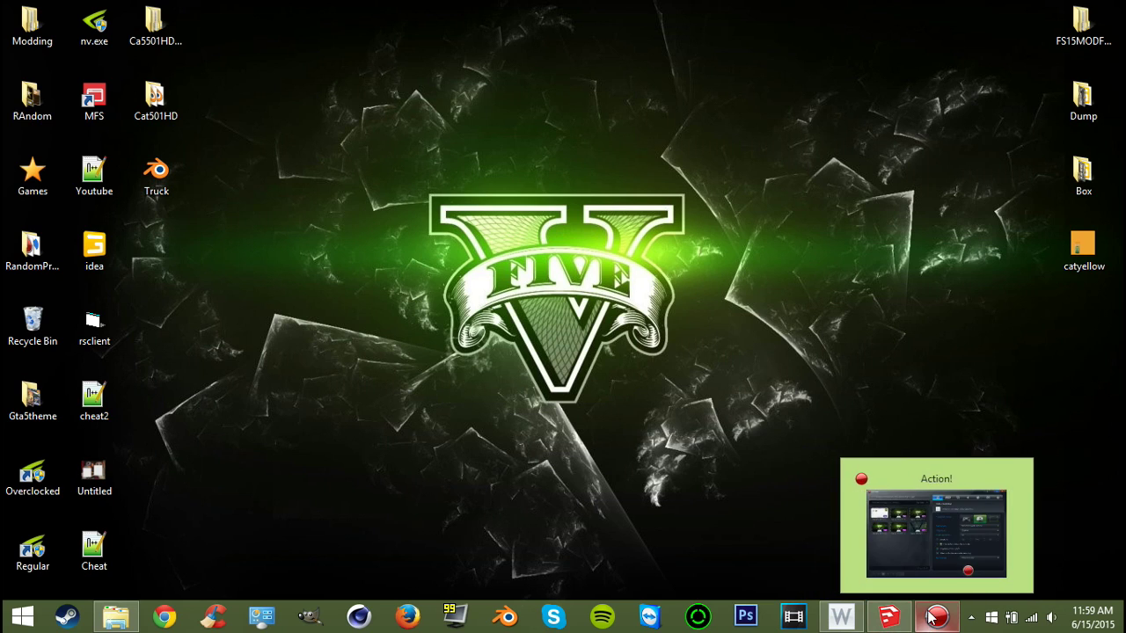
click(901, 619)
click(897, 619)
click(897, 619)
click(1107, 8)
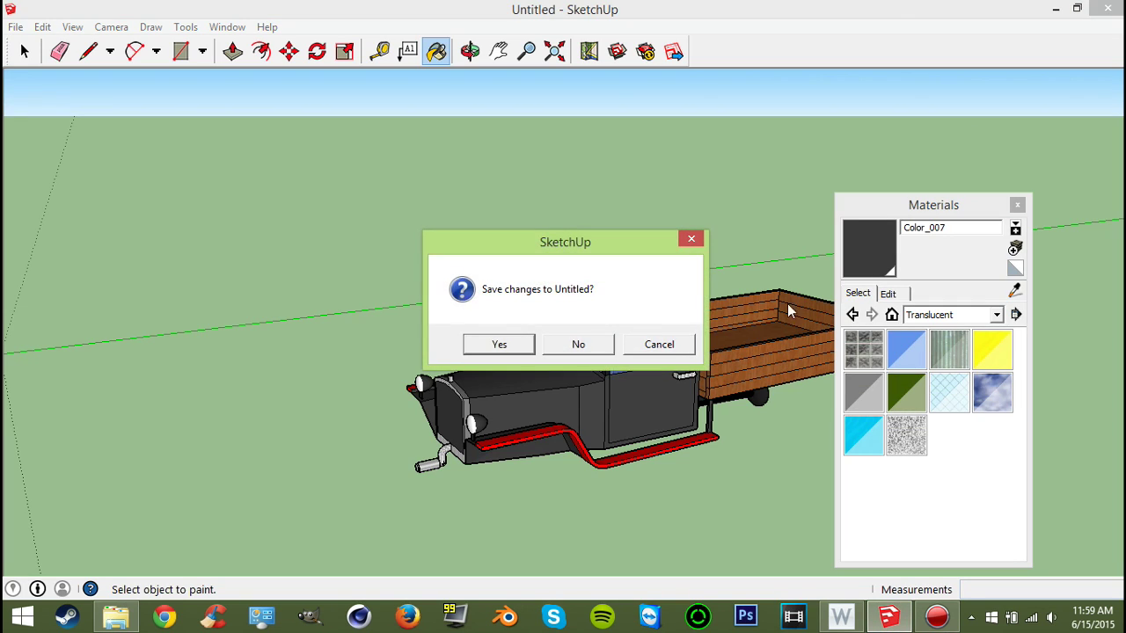
click(518, 344)
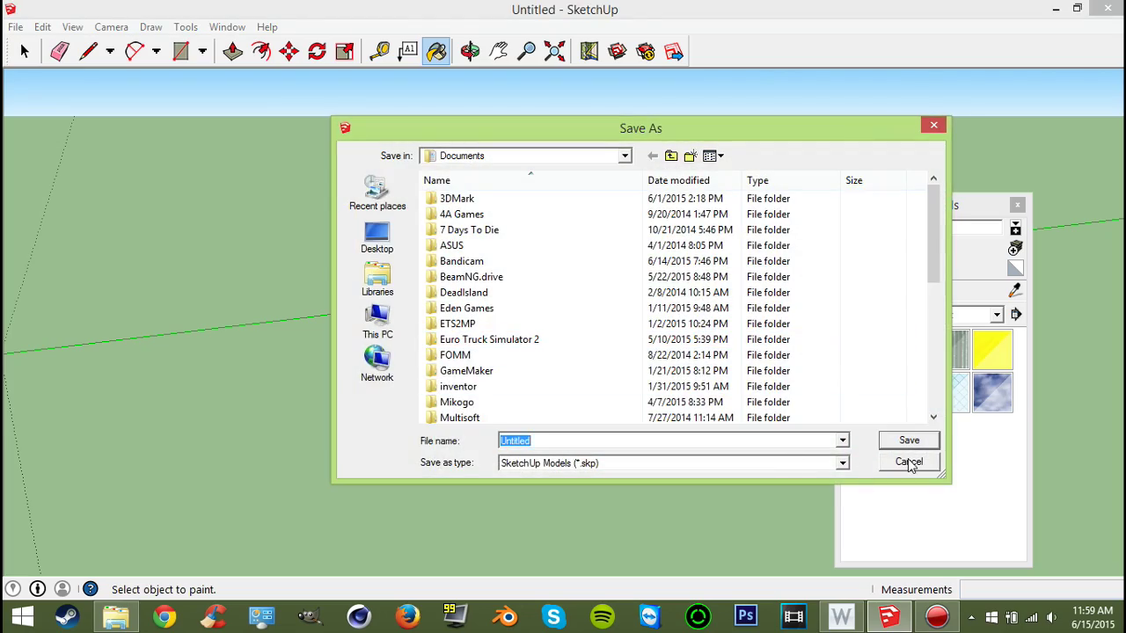
click(909, 463)
click(582, 343)
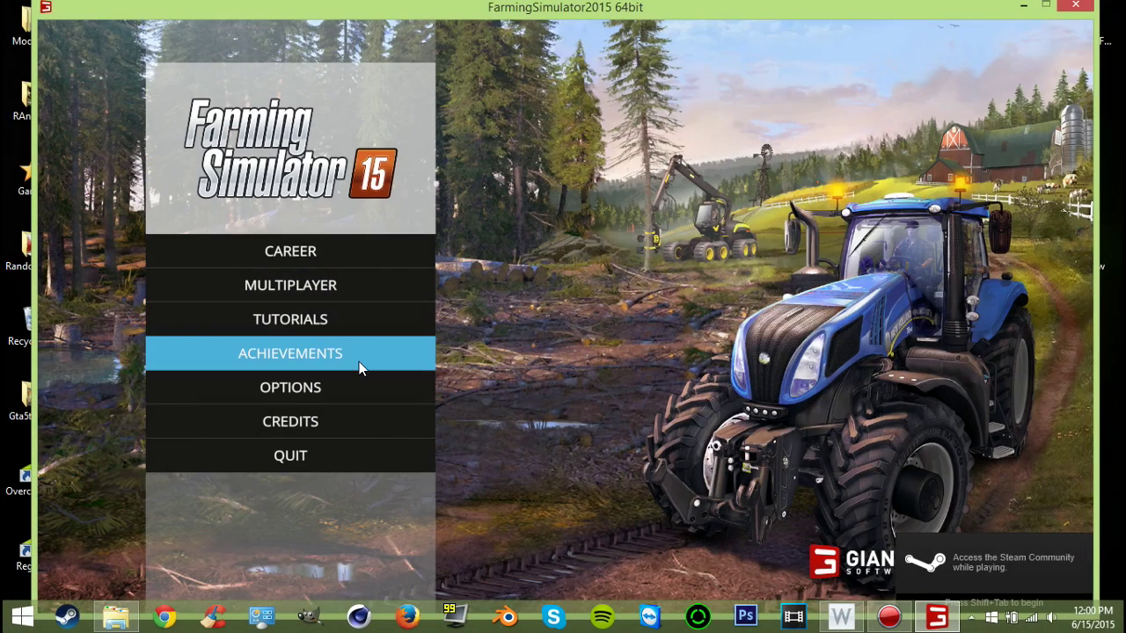
- Switch to Farming Simulator 15 and start a new career in savegame 3 on the Westbridge Hills map
click(359, 257)
scroll(686, 391, down, 2)
scroll(691, 392, down, 5)
scroll(690, 394, up, 7)
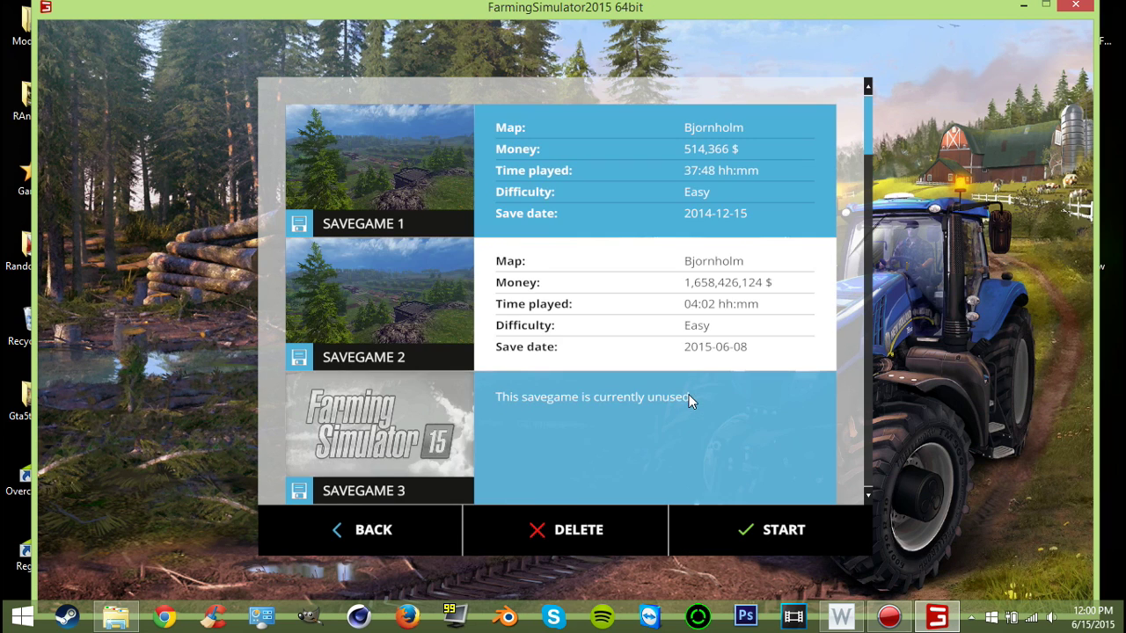
double_click(600, 407)
click(380, 235)
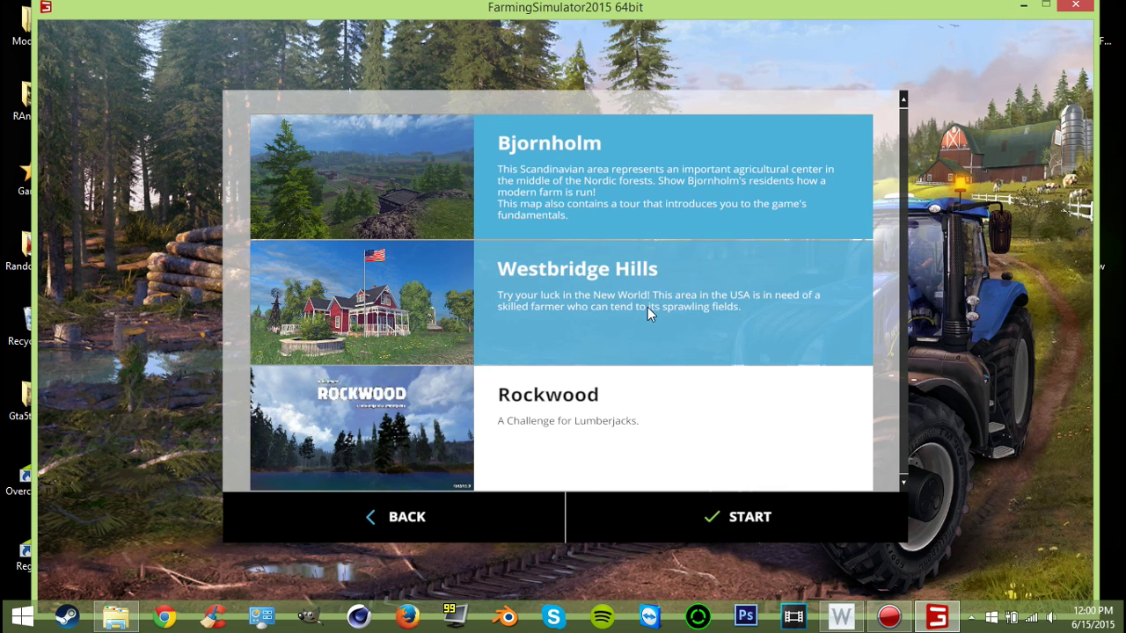
double_click(648, 311)
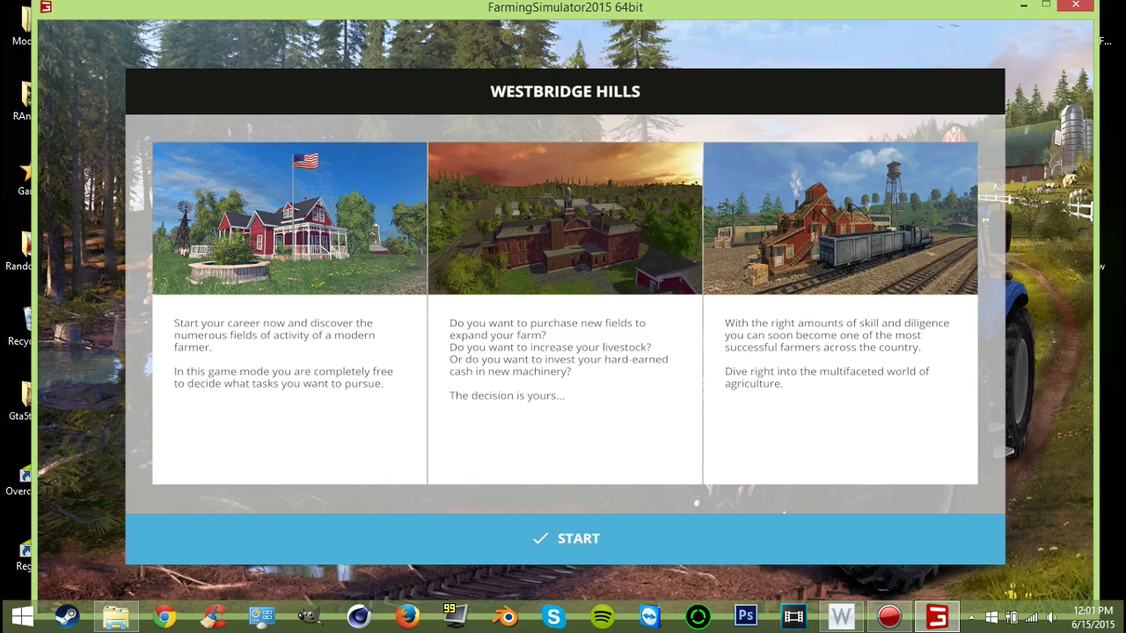
click(567, 538)
click(566, 577)
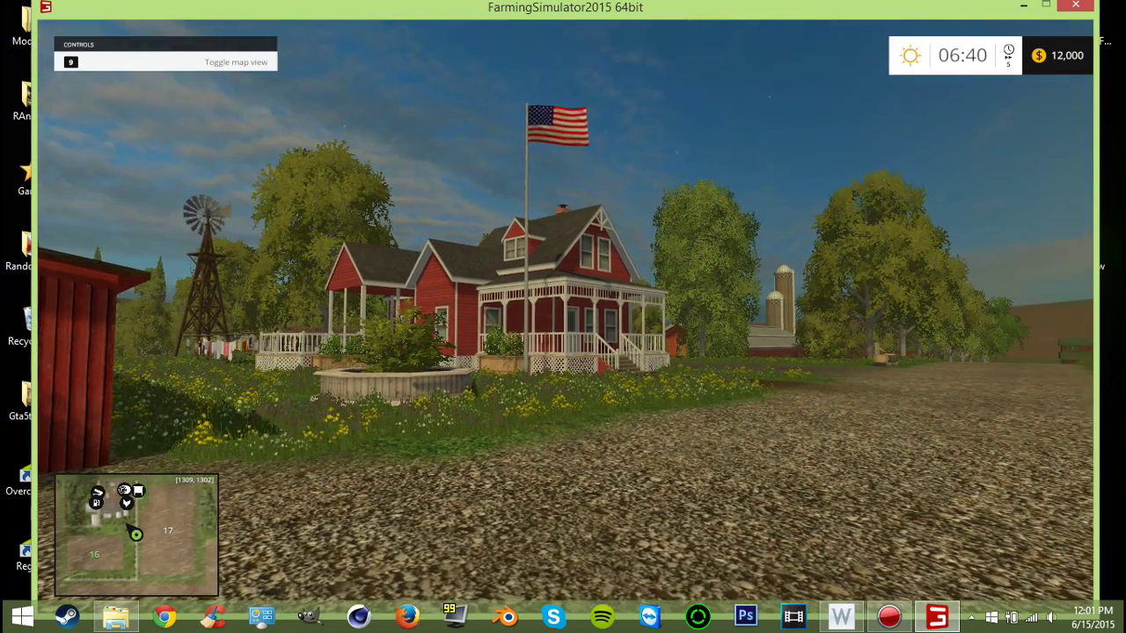
- Sell all the owned vehicles and implements in the shop's garage, starting with the H 488
key(p)
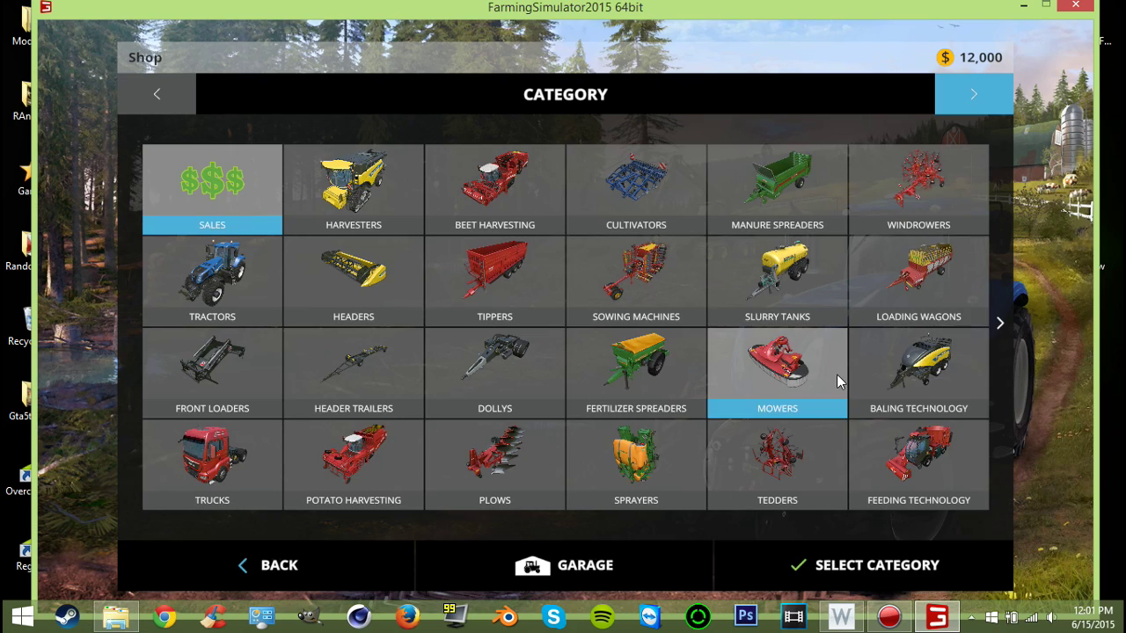
click(556, 562)
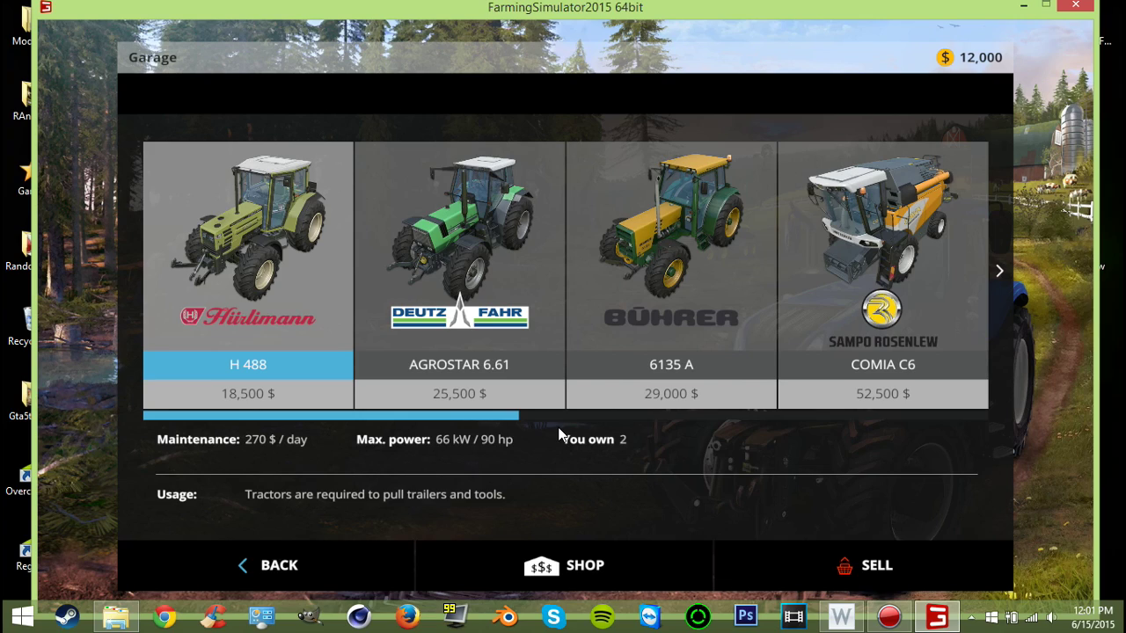
key(Return)
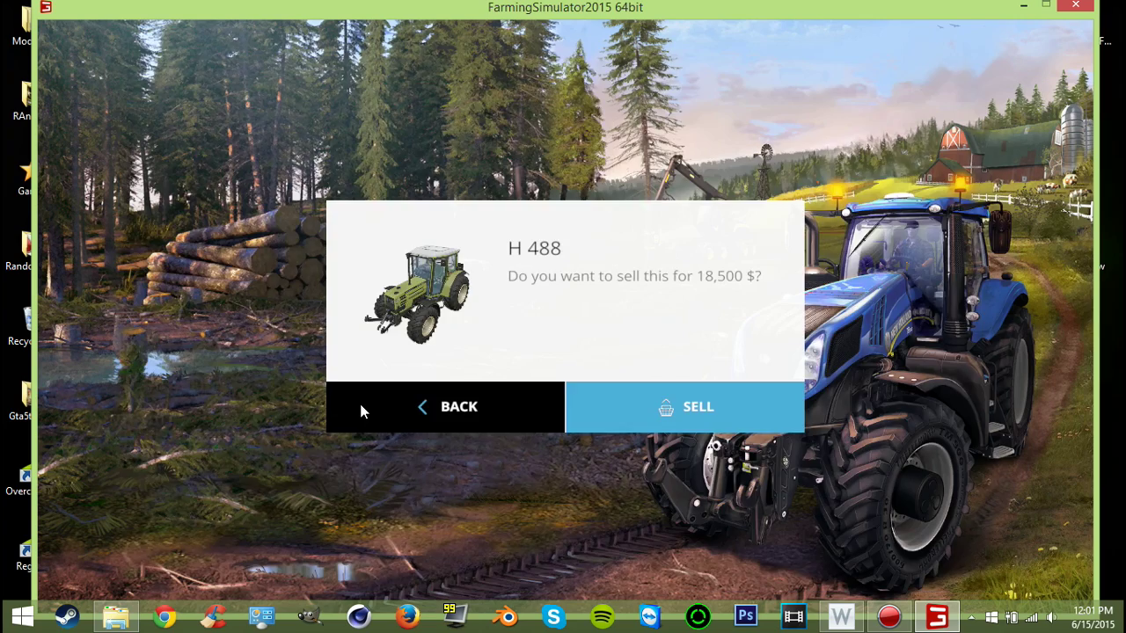
key(Return)
key(Return)
key(Return)
key(Return)
key(Return)
key(Return)
key(Return)
key(Return)
key(Return)
key(Return)
key(Return)
key(Return)
key(Return)
key(Return)
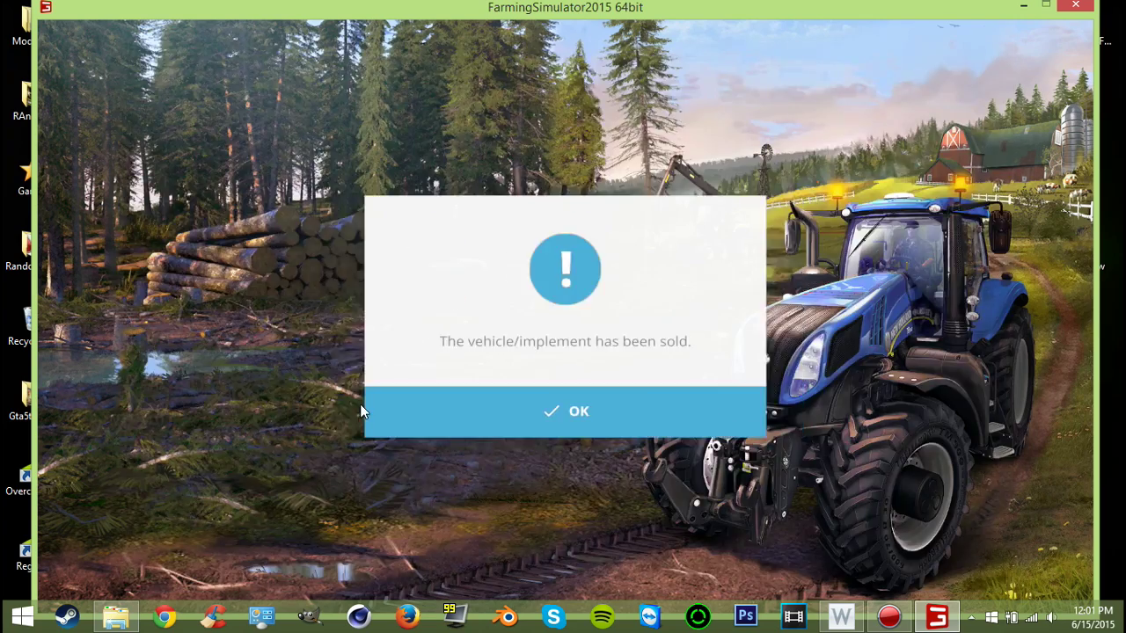
key(Return)
key(Return)
key(Return)
key(Return)
key(Return)
key(Return)
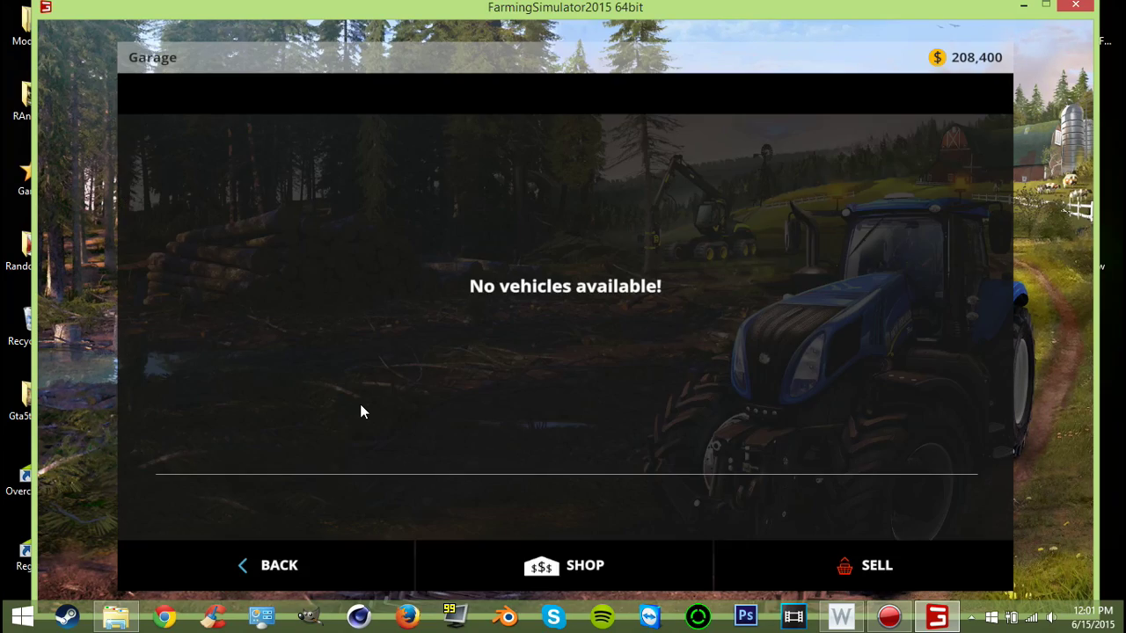
- Buy the Truck from the Cars category of the mods shop and enter the vehicle on the map
click(593, 552)
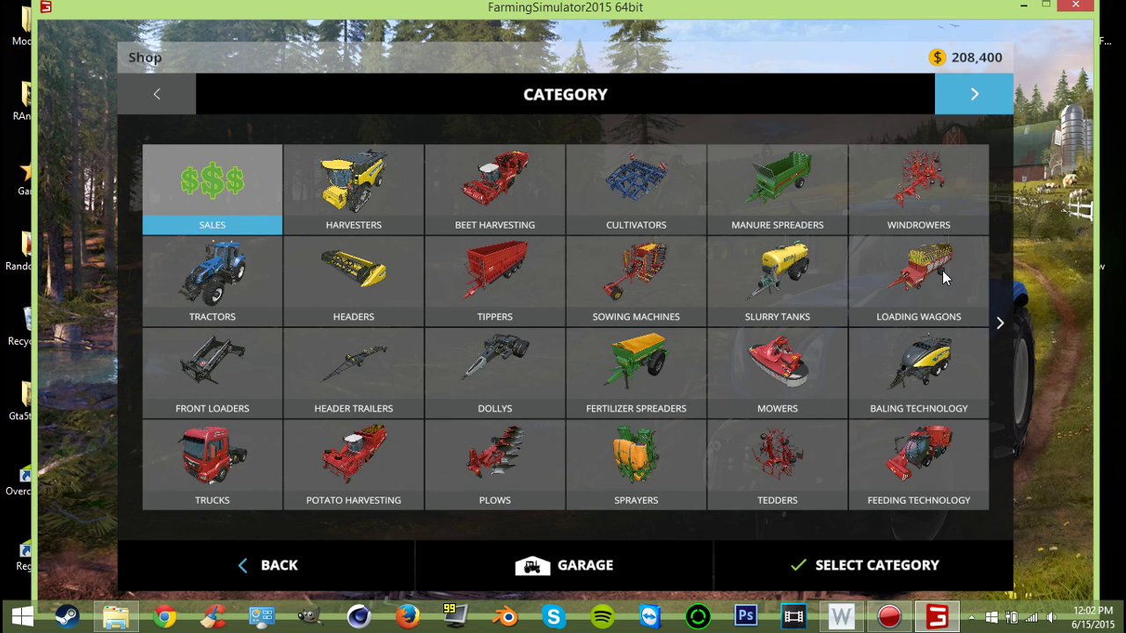
click(955, 95)
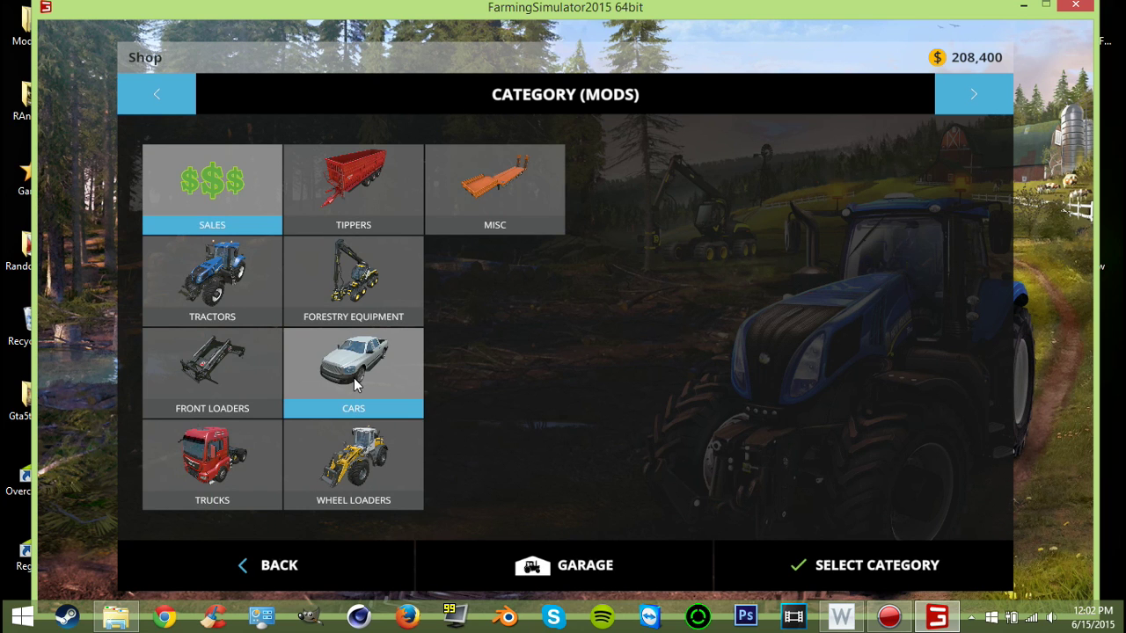
double_click(356, 385)
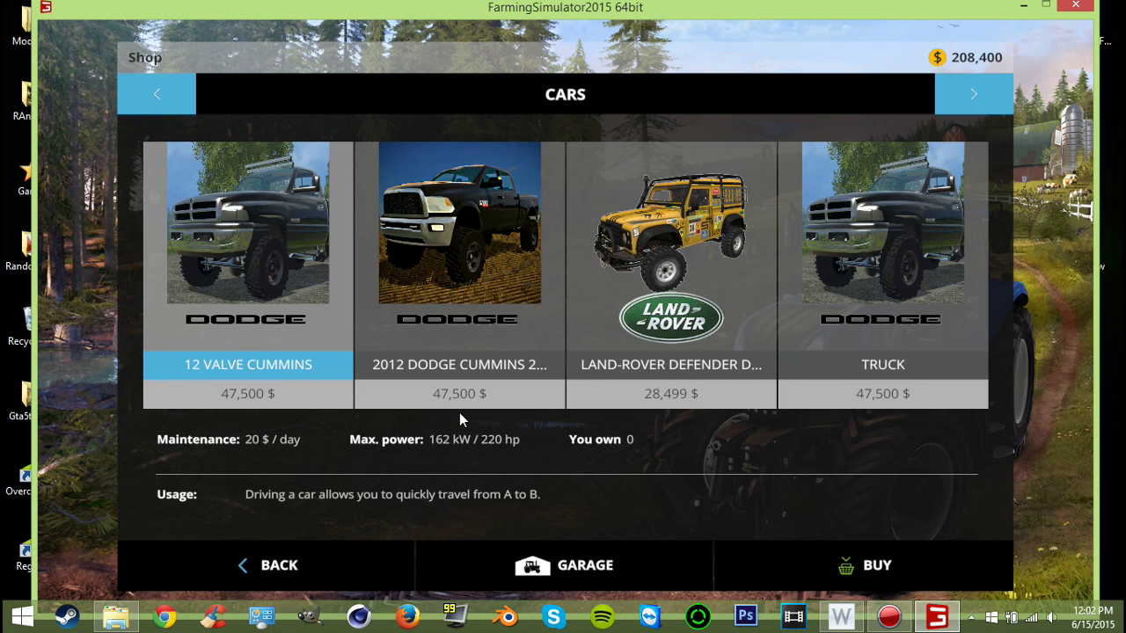
click(823, 326)
click(802, 562)
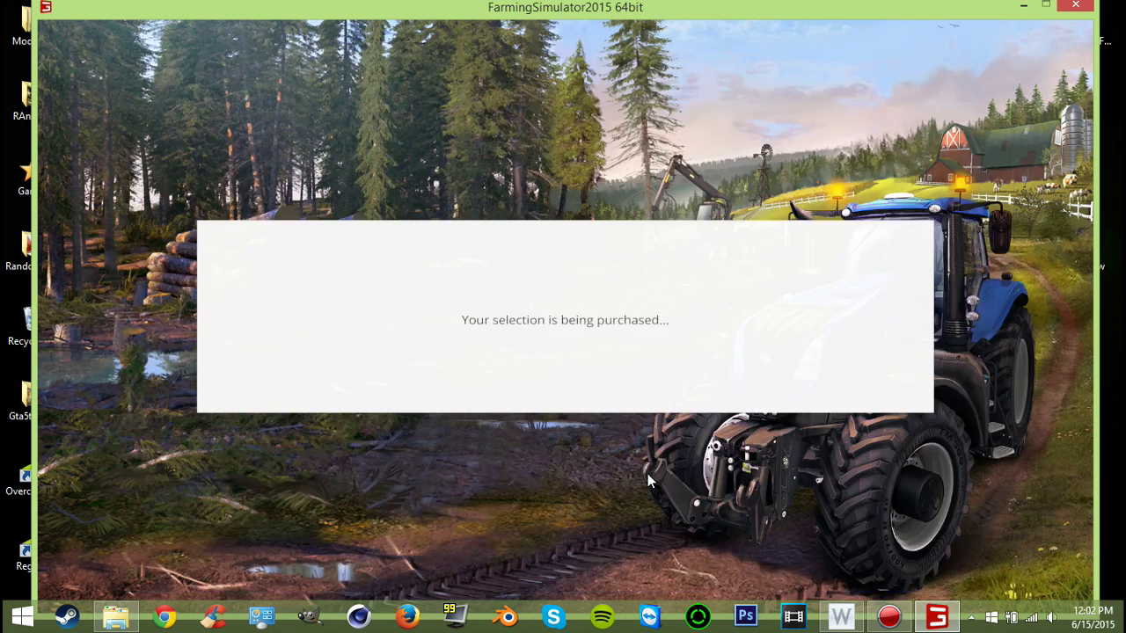
click(662, 426)
key(Escape)
key(Escape)
key(Tab)
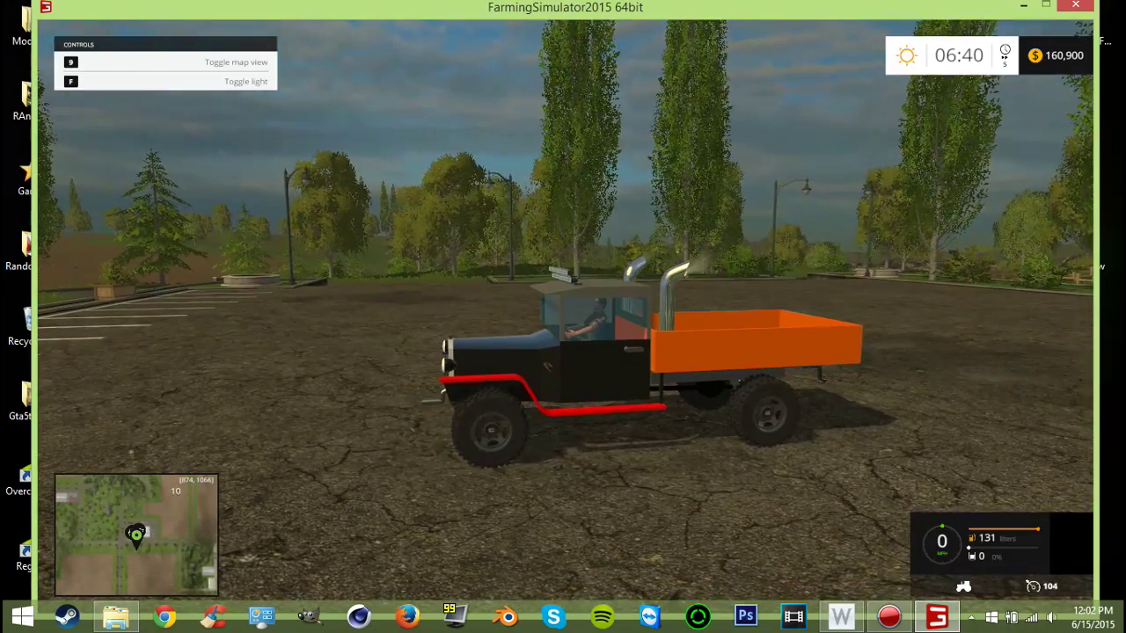
- Lower the game volume by one step in the settings and return to the truck
key(Escape)
click(964, 93)
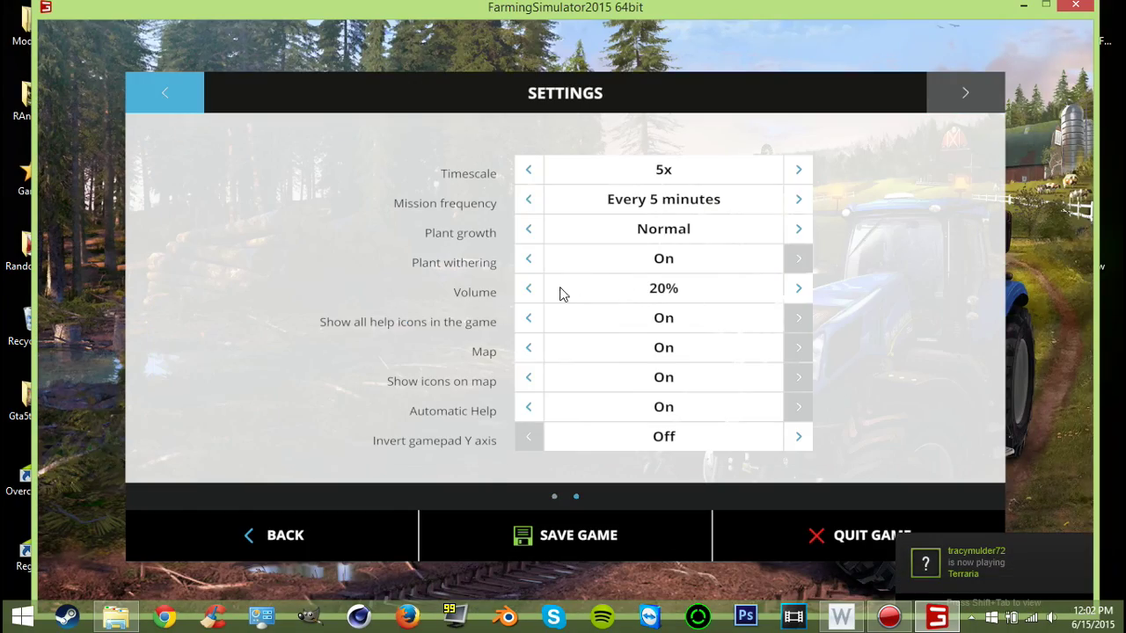
click(529, 287)
key(Escape)
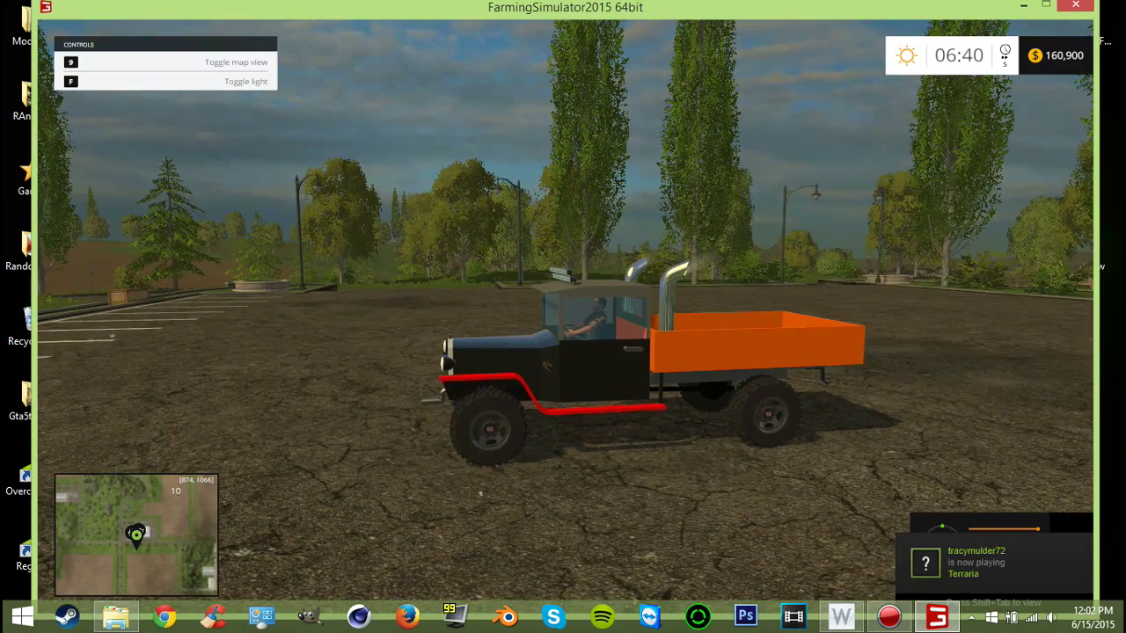
- Test-drive the truck around the parking lot and examine its body, wheels, front crank and cab interior
scroll(565, 317, up, 3)
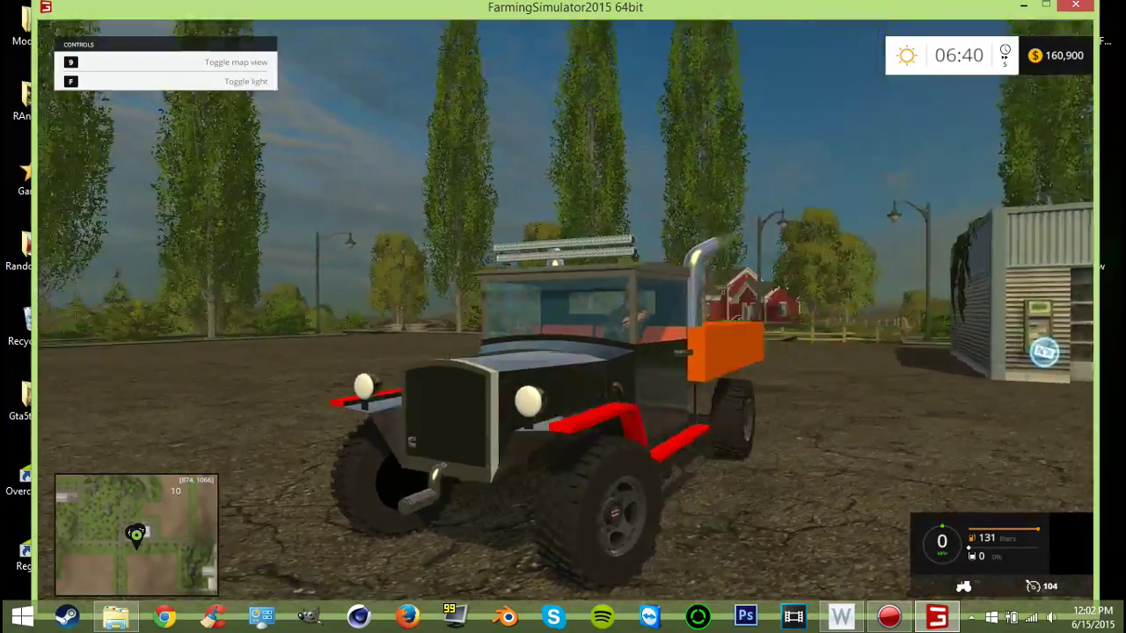
key(w)
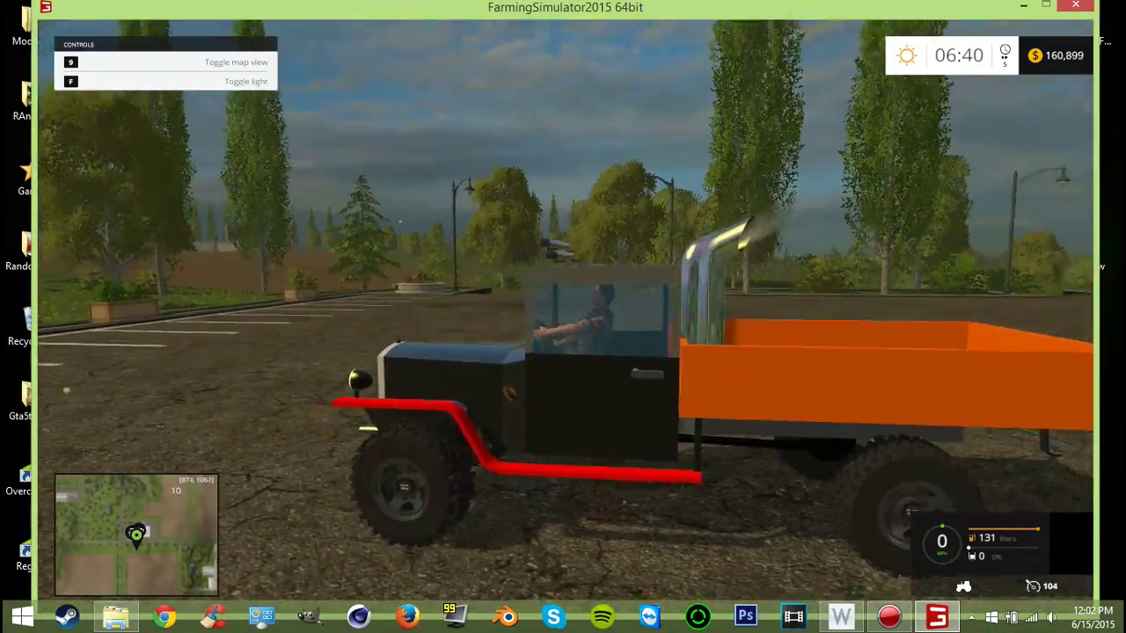
key(d)
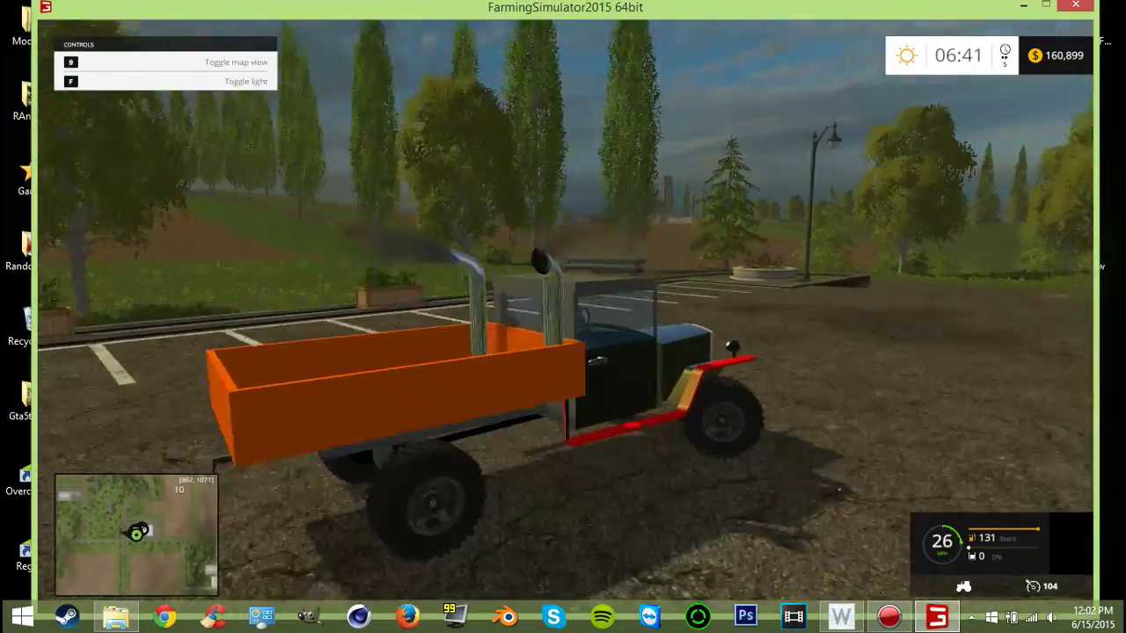
key(a)
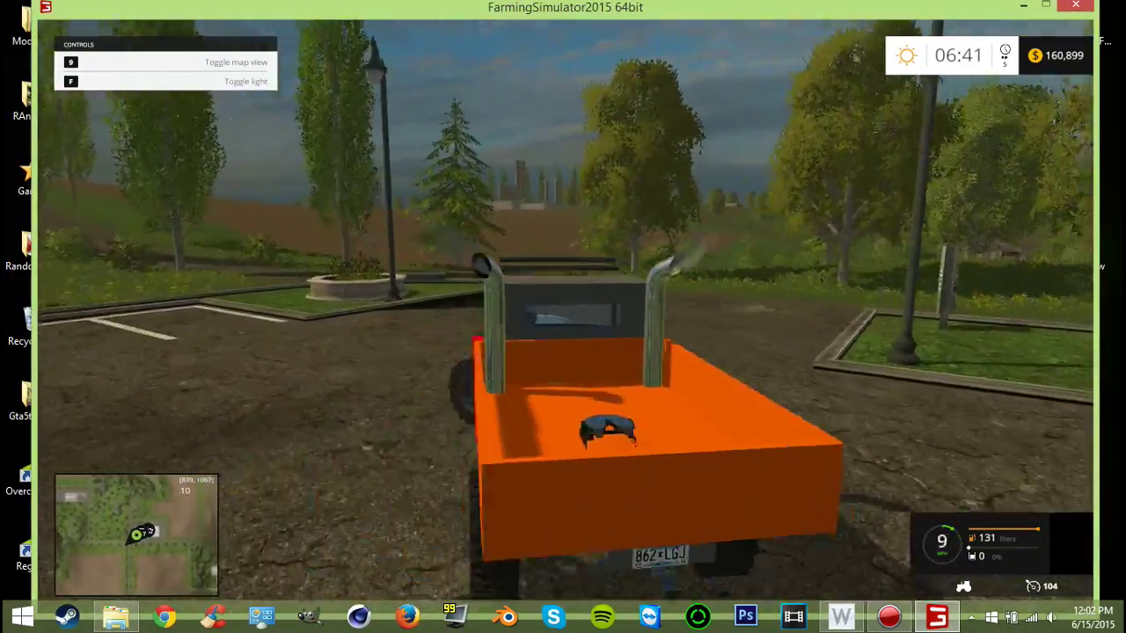
key(w)
key(a)
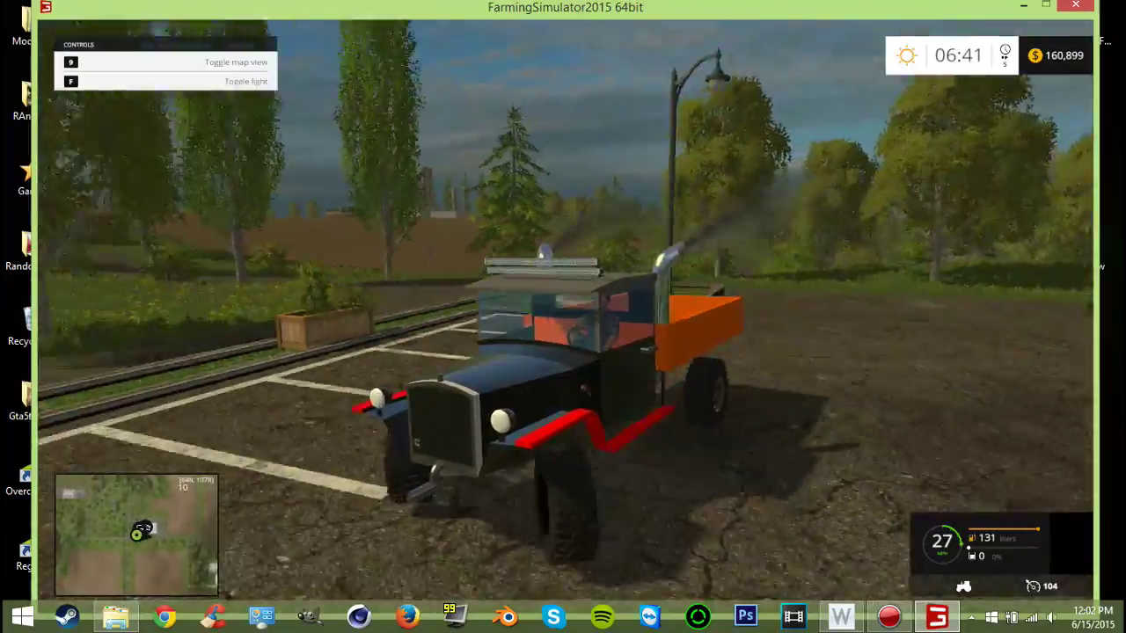
key(d)
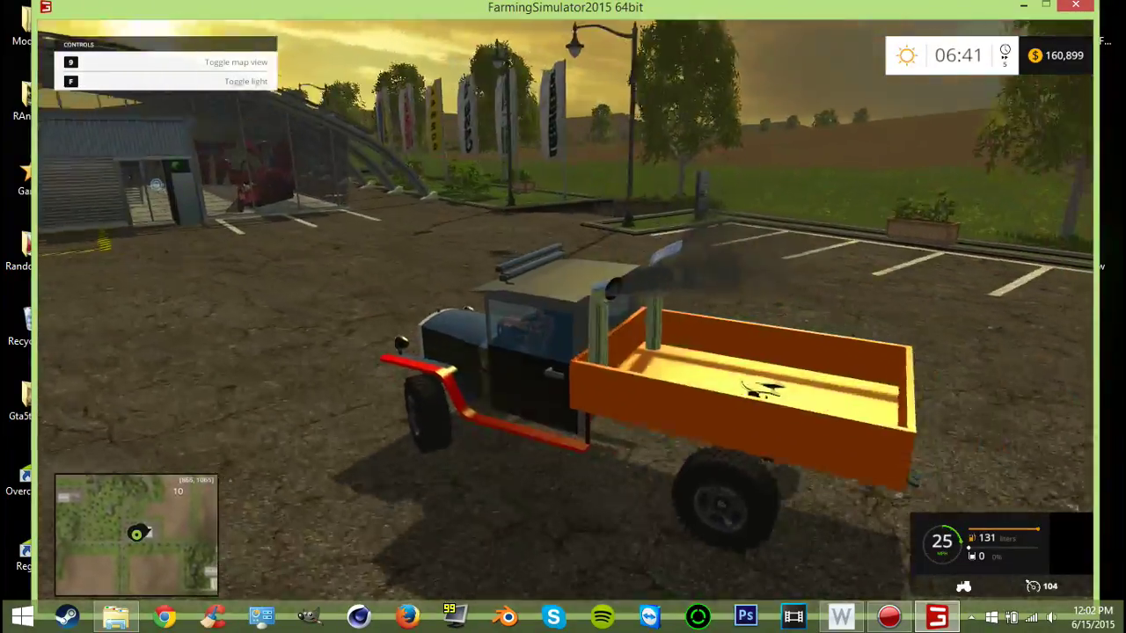
key(d)
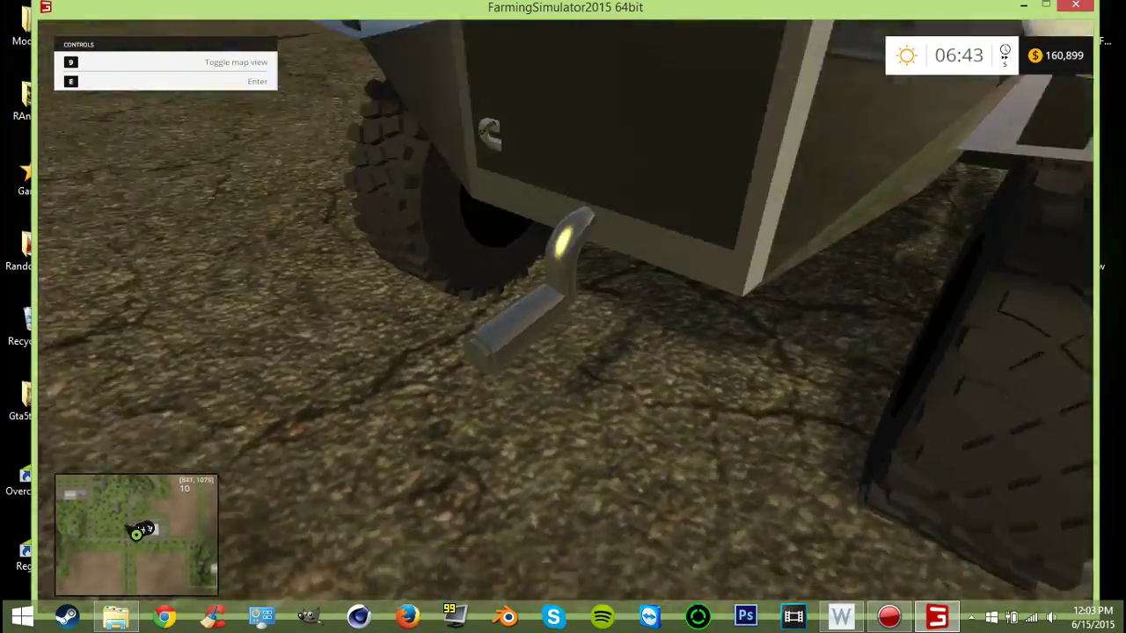
scroll(563, 316, down, 3)
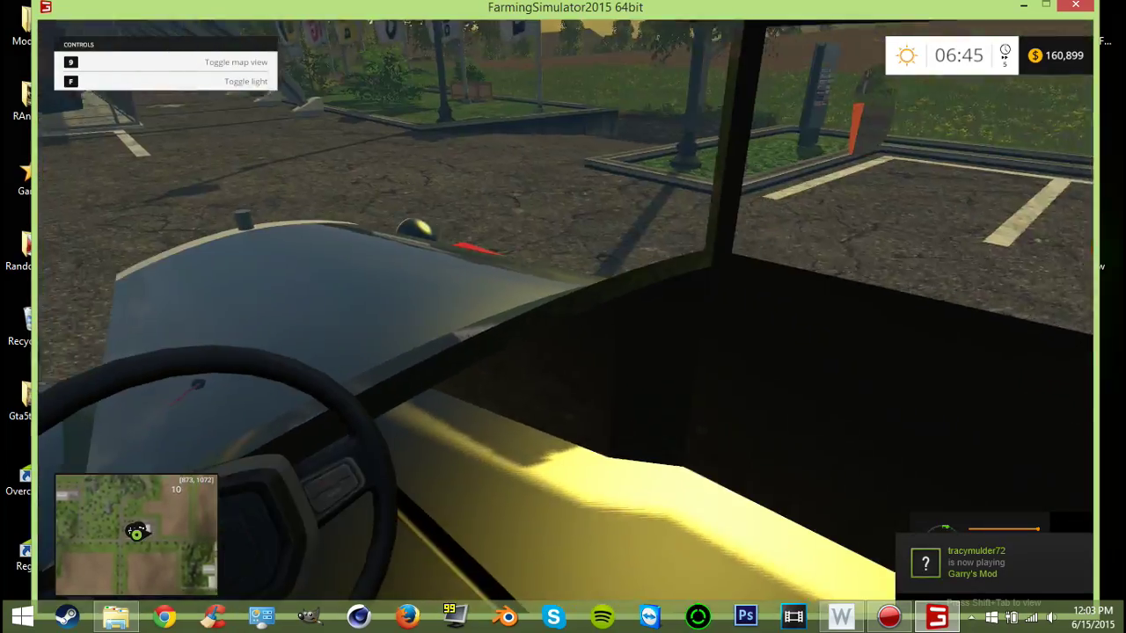
- Drive the truck out of the parking lot and along the dirt road while looking around from inside the cab
key(w)
key(d)
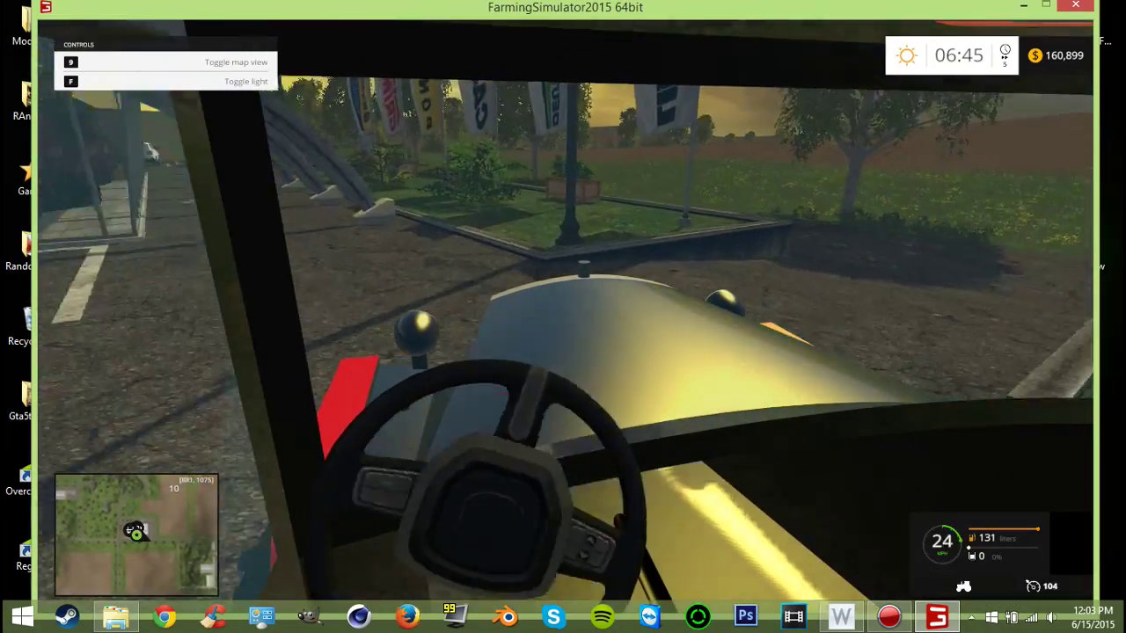
key(a)
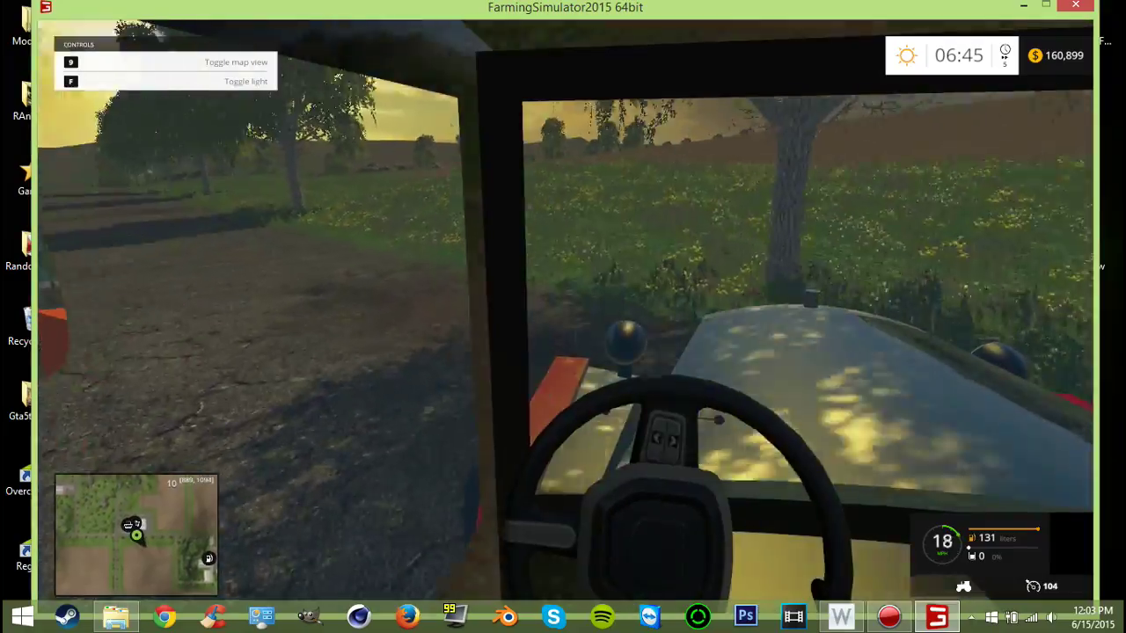
key(w)
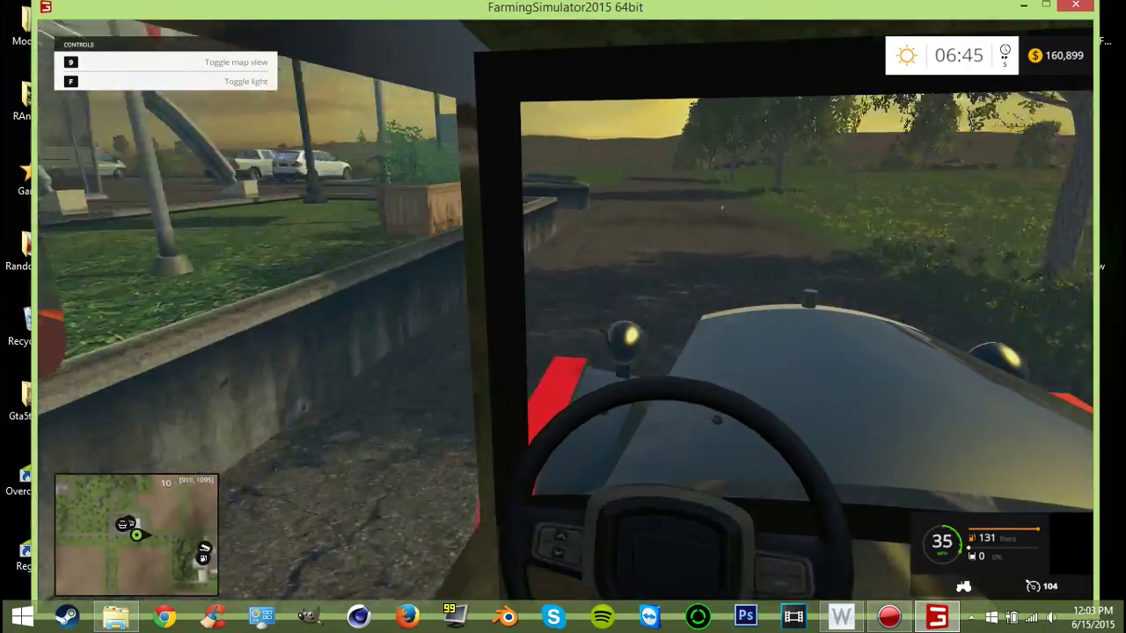
key(w)
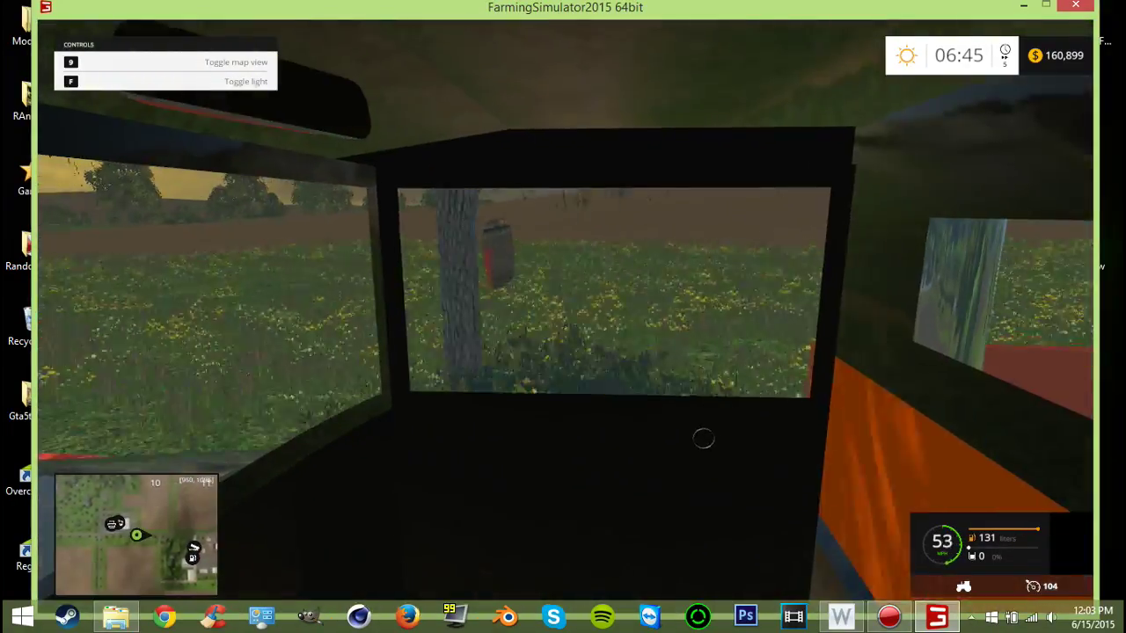
key(w)
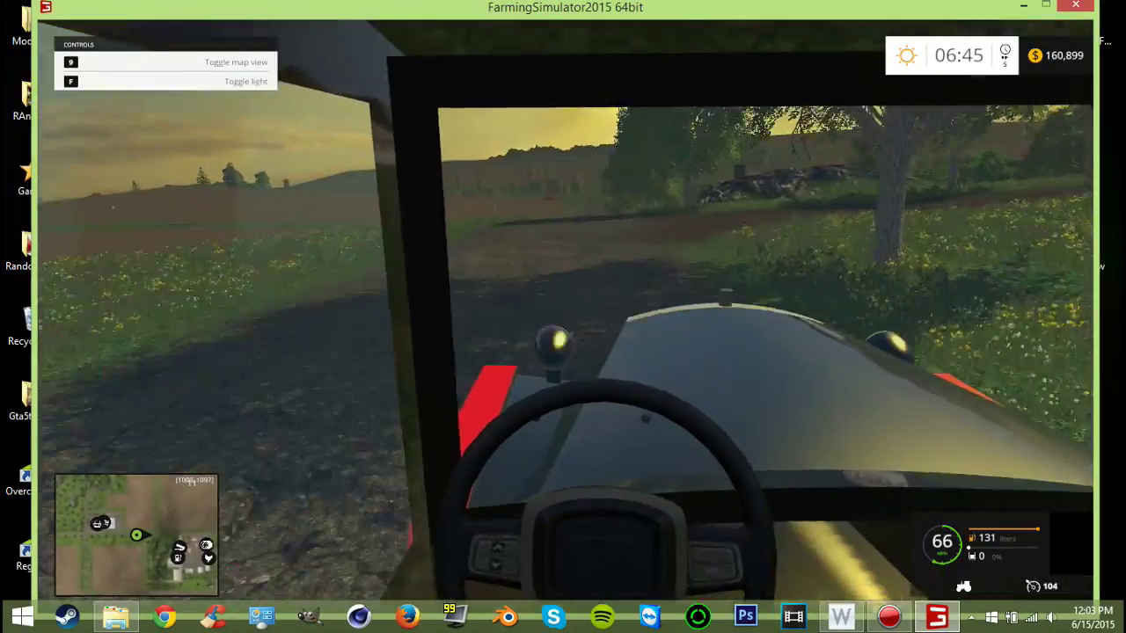
key(w)
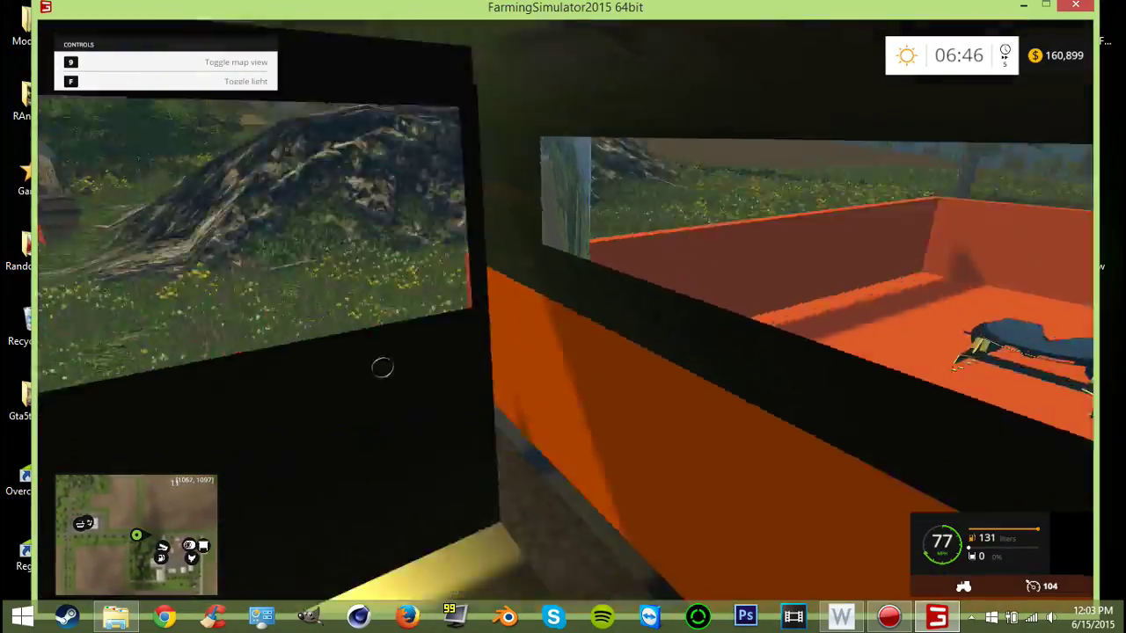
key(w)
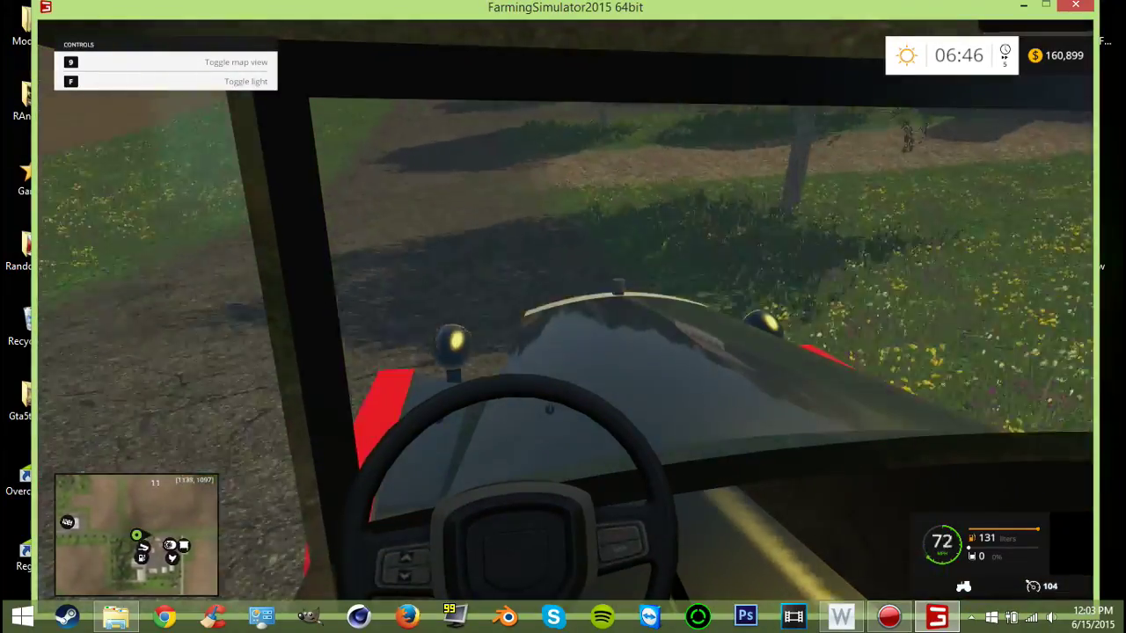
- Buy the PJ Low-Pro Flatdeck trailer from the Misc category of the mods shop and return to the truck
key(p)
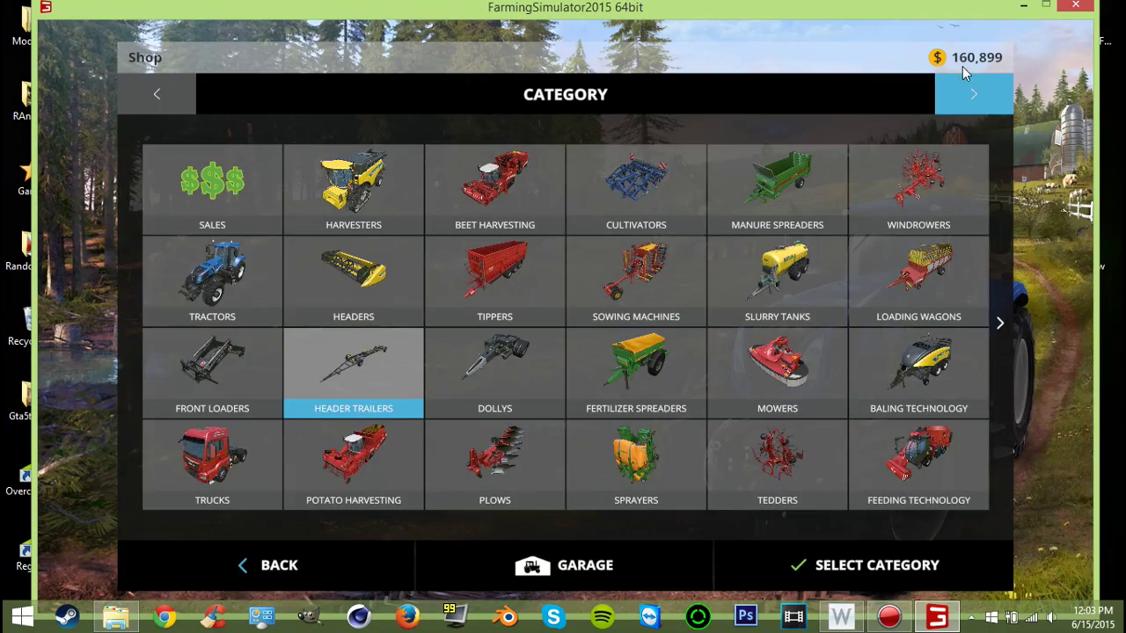
click(965, 88)
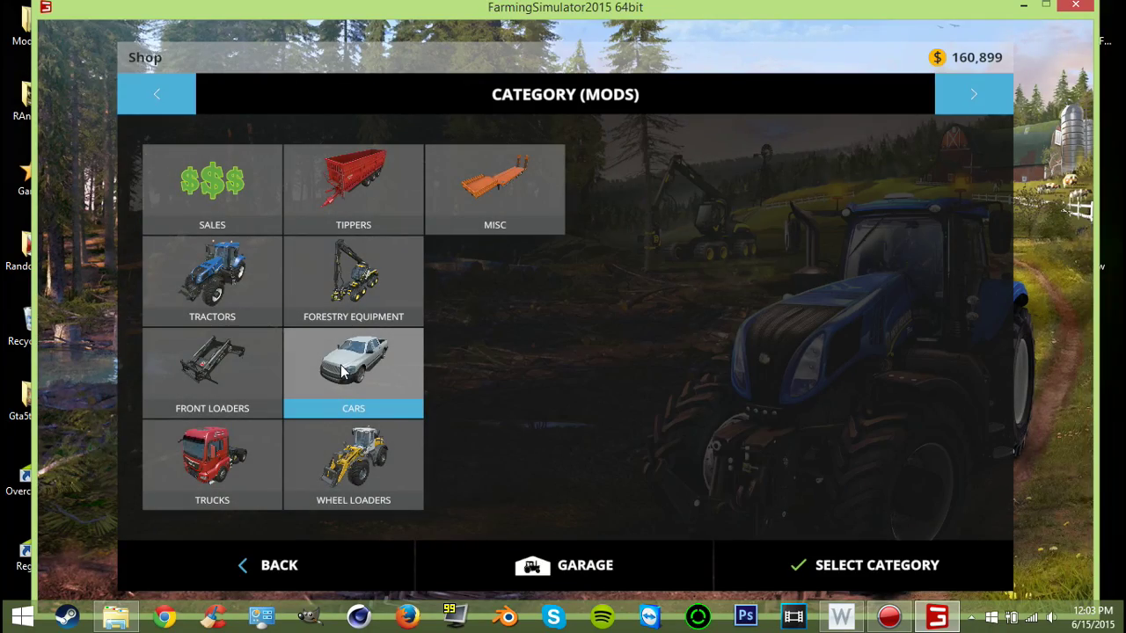
click(504, 149)
scroll(711, 320, down, 5)
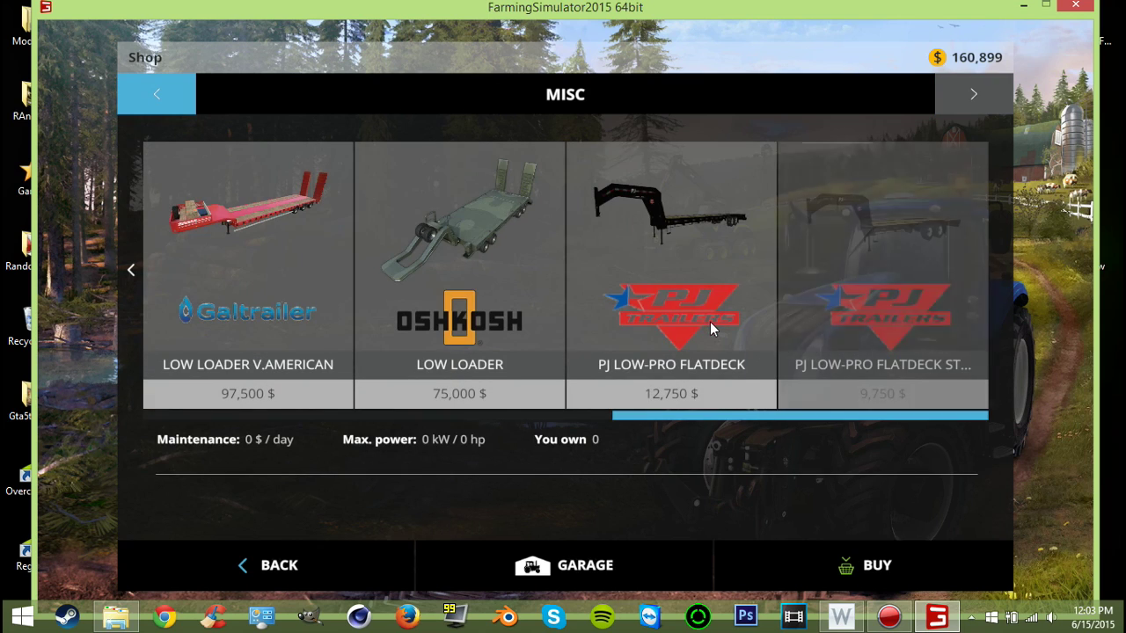
double_click(737, 367)
click(724, 407)
key(Escape)
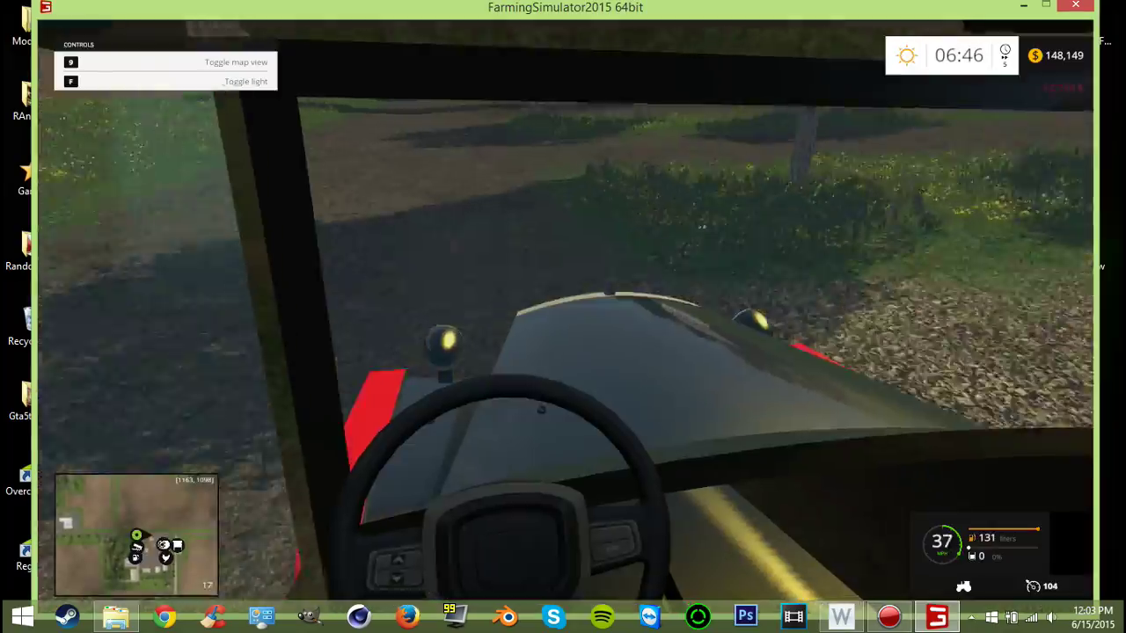
- Turn the truck around using the outside camera and drive back along the road to the shop in cab view
key(c)
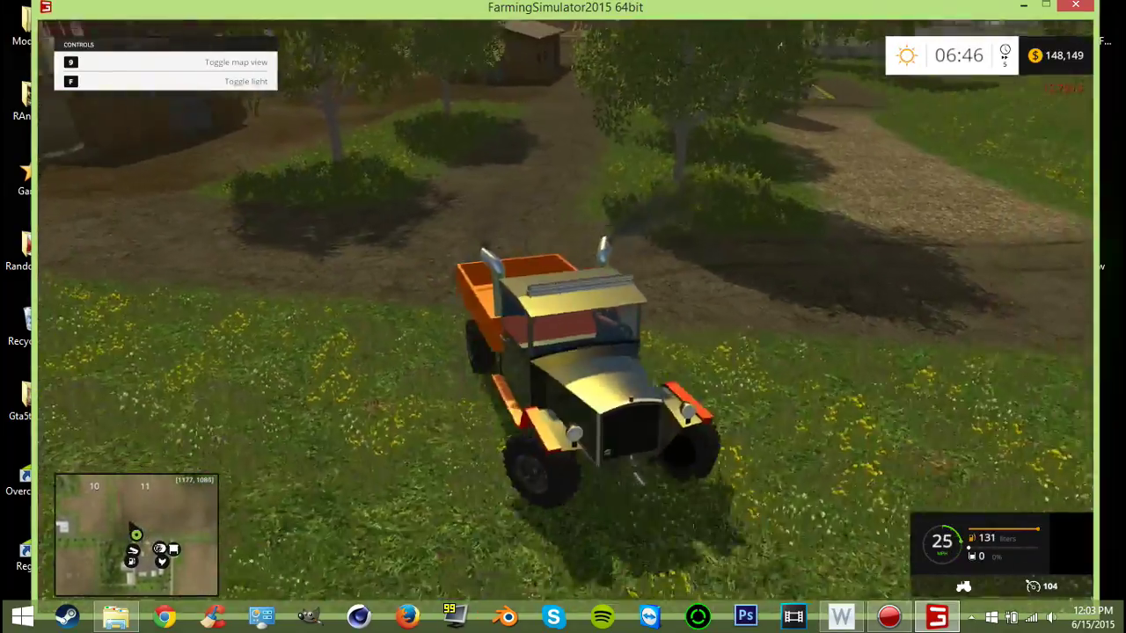
key(w)
key(a)
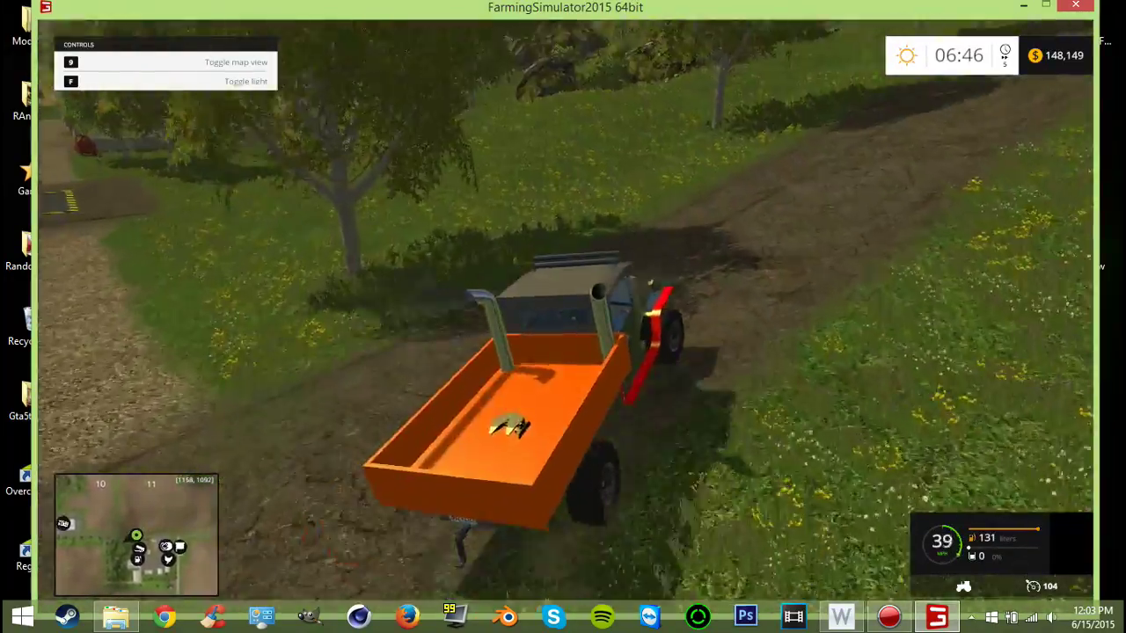
key(c)
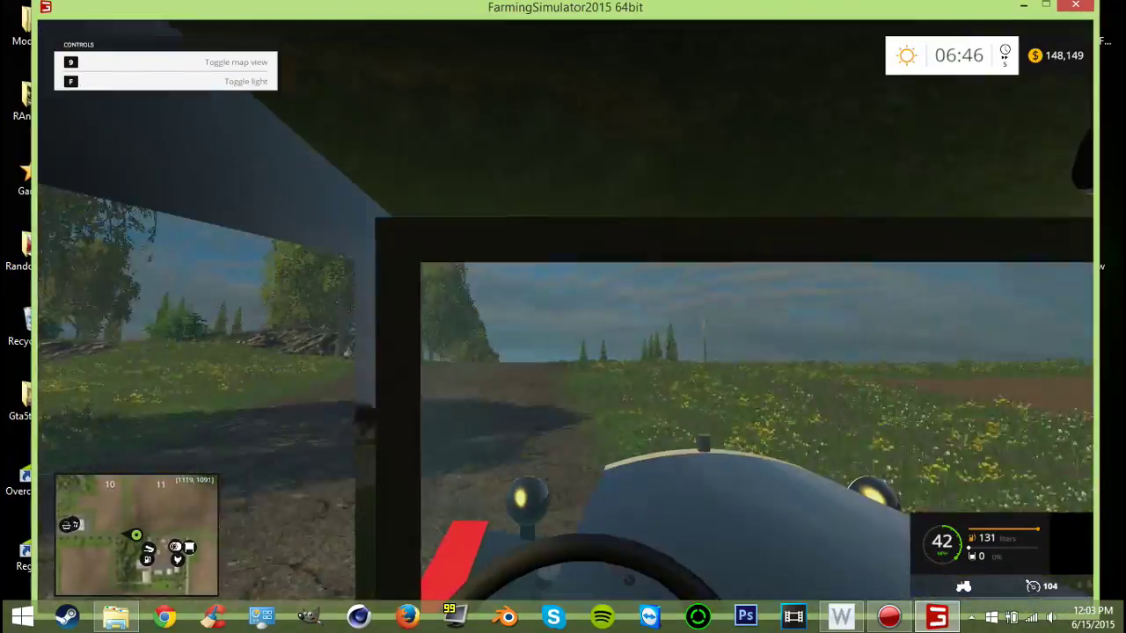
key(w)
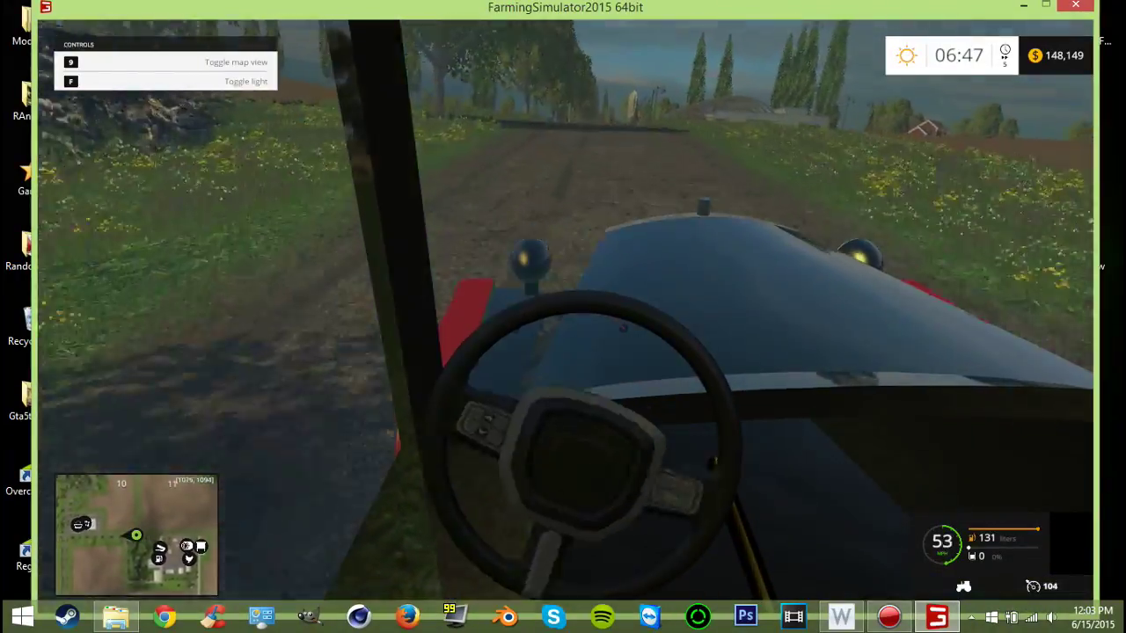
key(w)
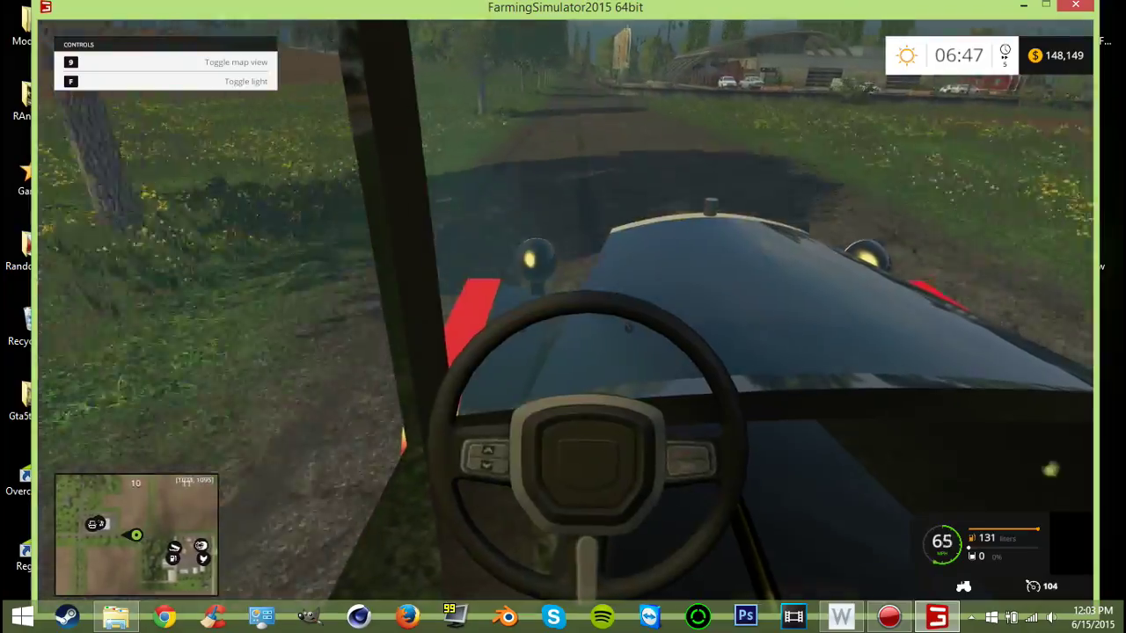
key(w)
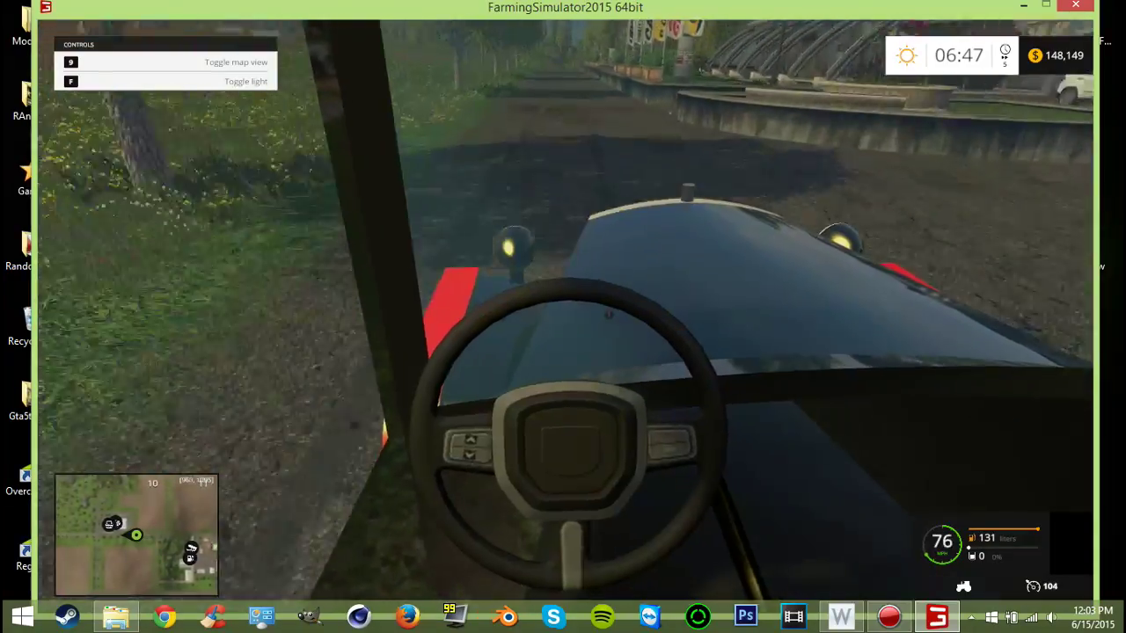
- Slow down, turn into the shop's parking lot and steer the truck toward the flatdeck trailer
key(s)
key(d)
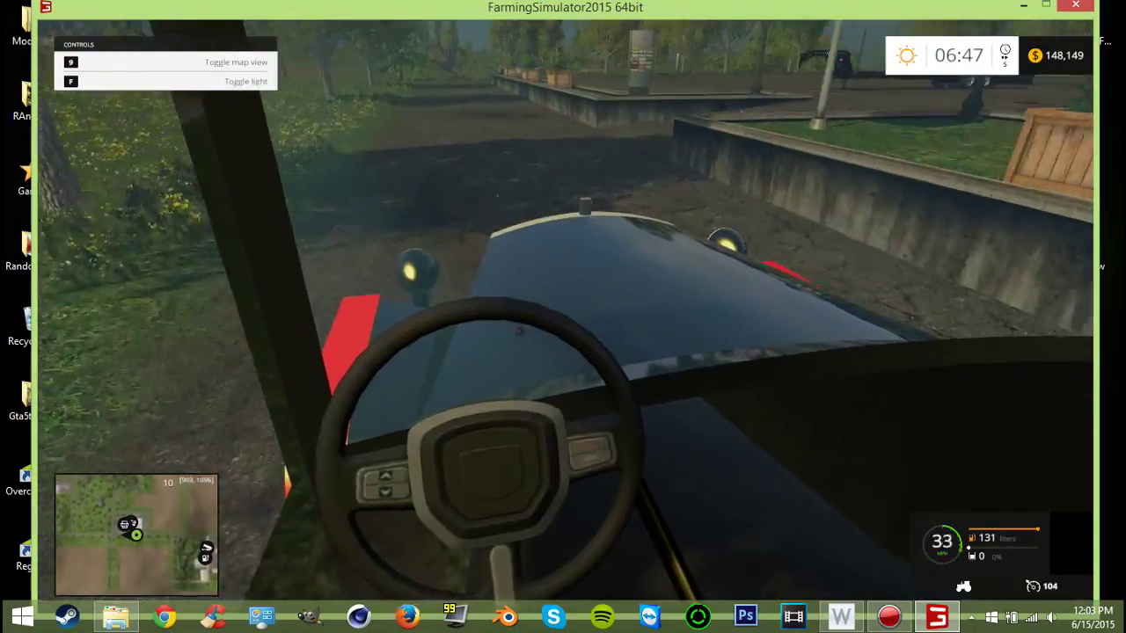
key(d)
key(w)
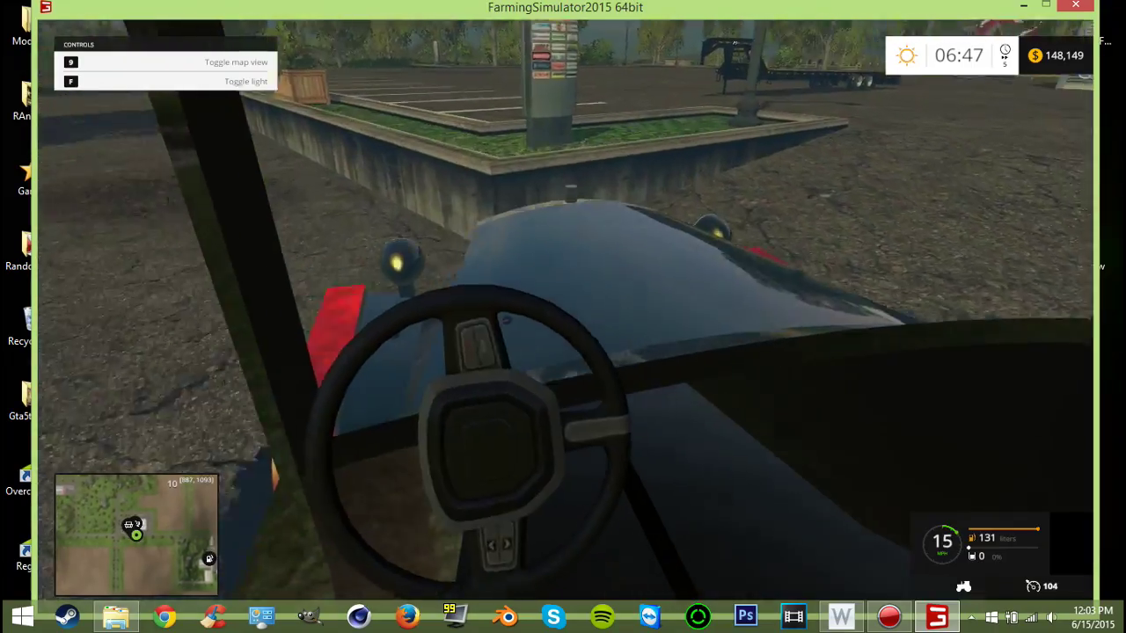
key(d)
key(w)
key(a)
key(s)
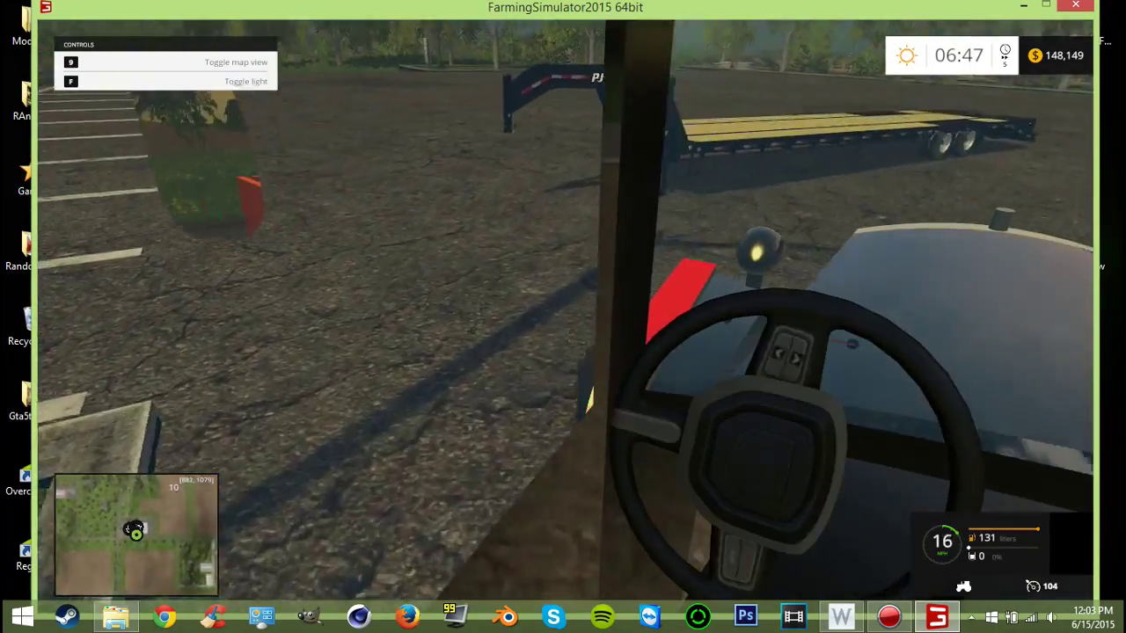
- Reverse the truck's bed hitch under the trailer's gooseneck and attach the flatdeck
key(w)
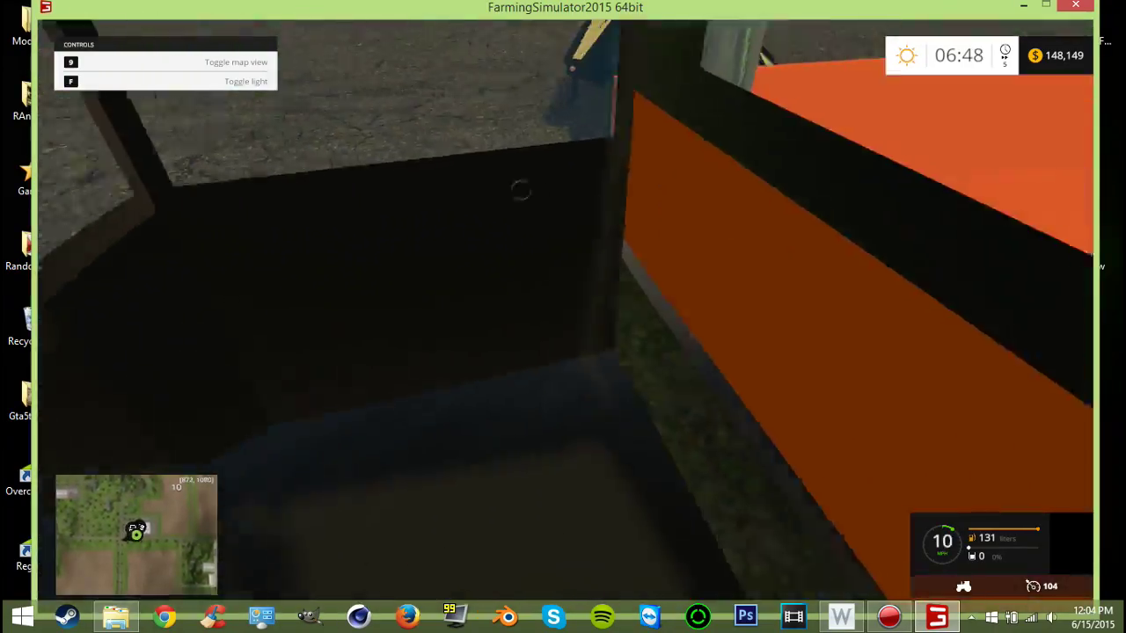
key(s)
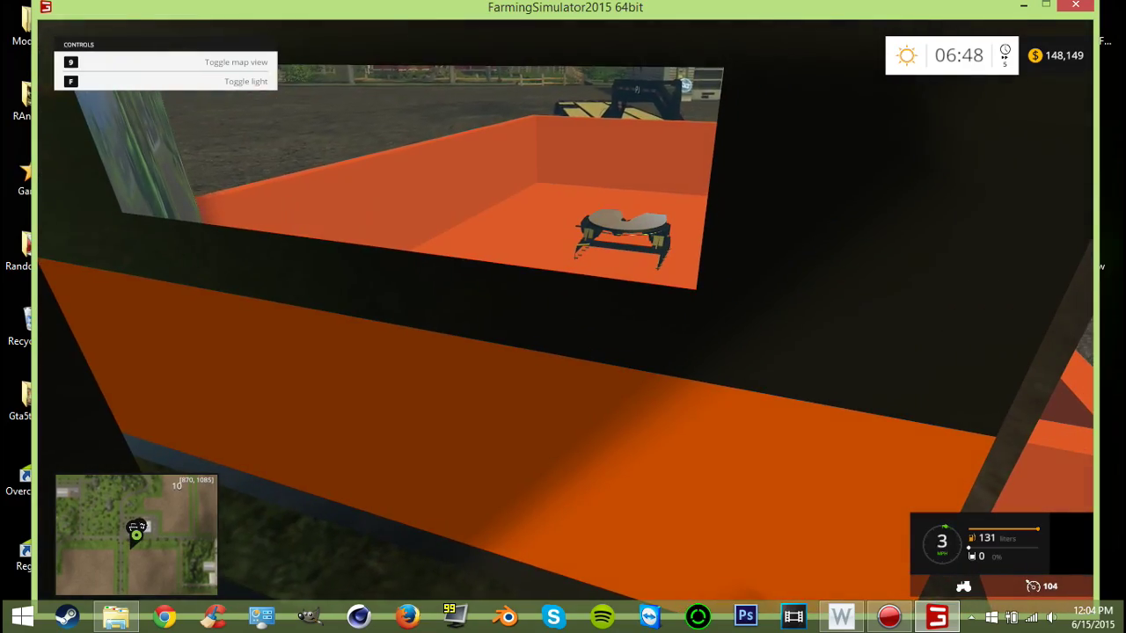
key(s)
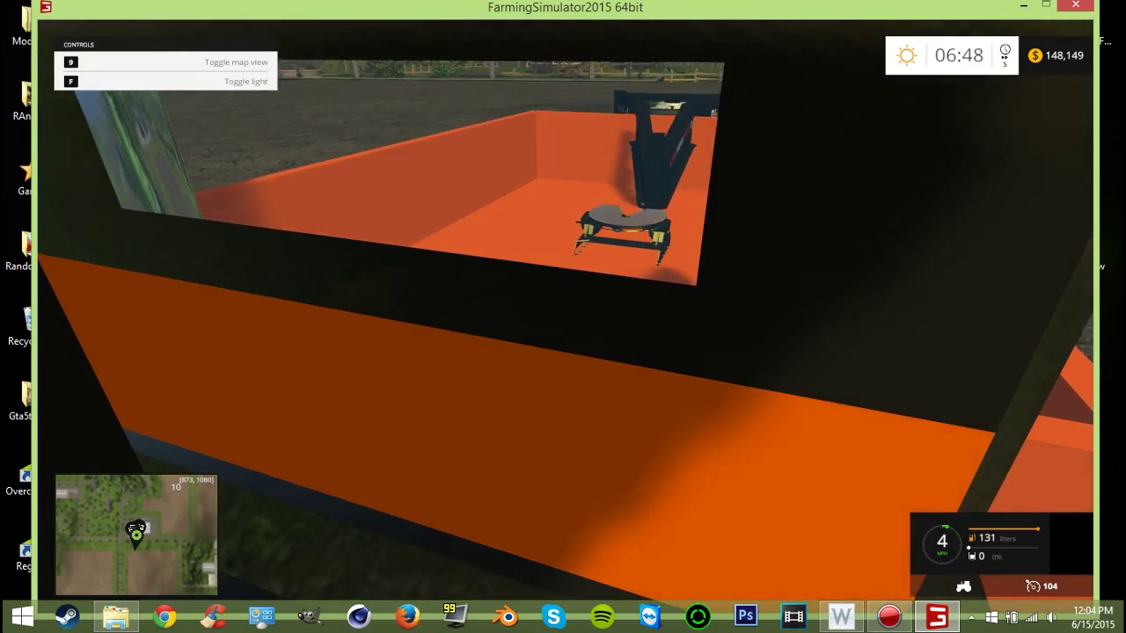
key(q)
- Pull the attached flatdeck across the parking lot in the outside view and stop the truck
key(c)
key(w)
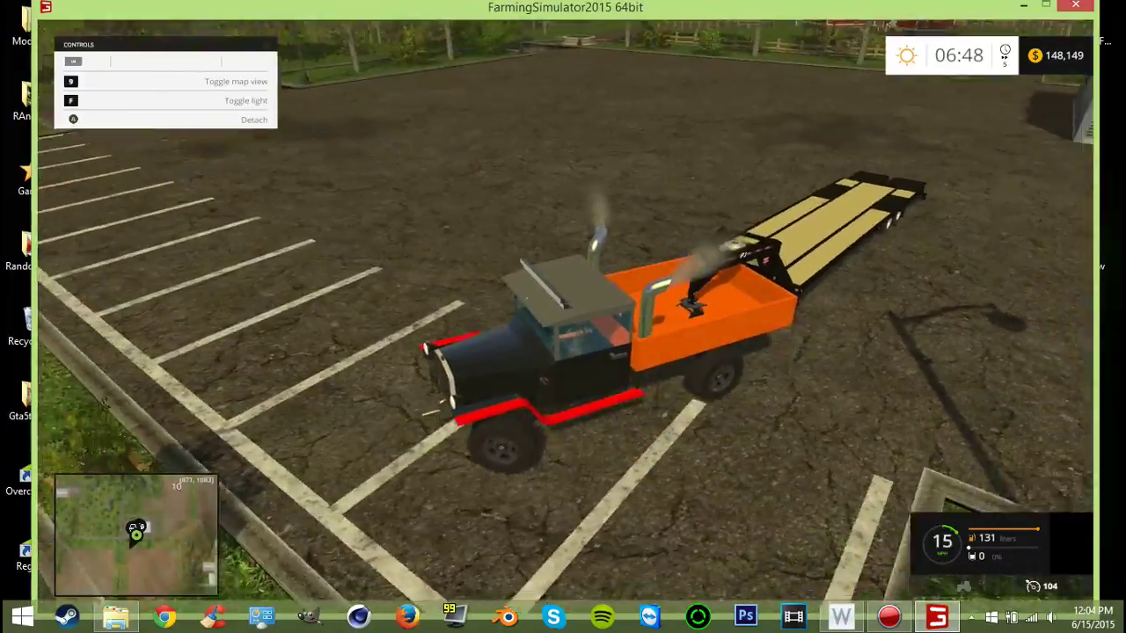
key(d)
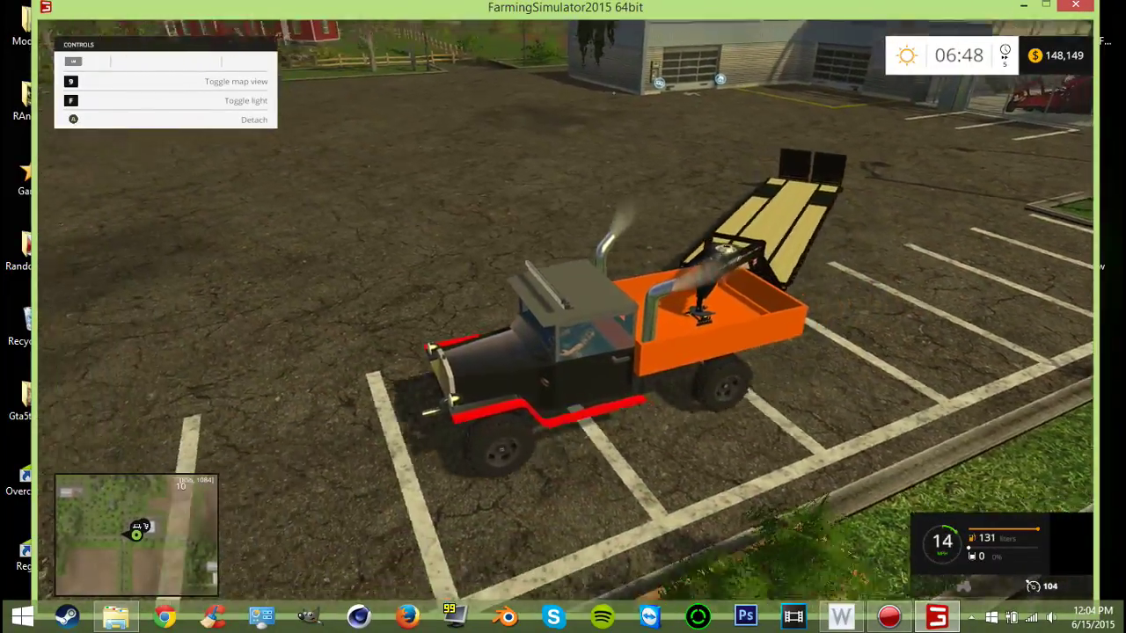
key(s)
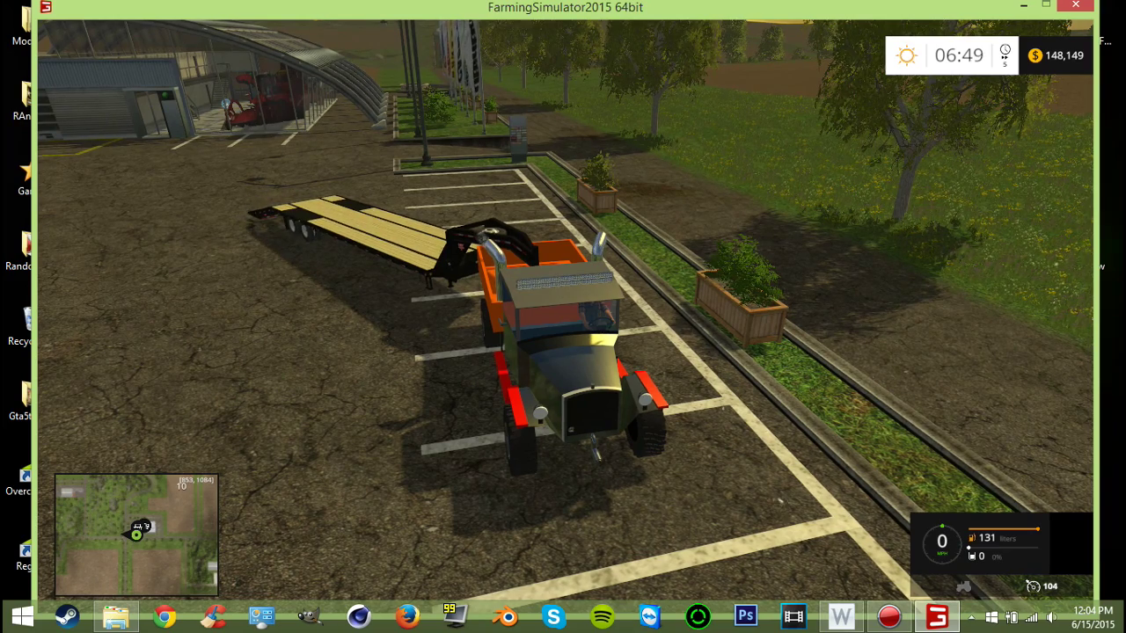
- Try to buy the Quadtrac 620 from the Tractors category of the shop
key(p)
click(1009, 106)
click(1001, 102)
click(154, 99)
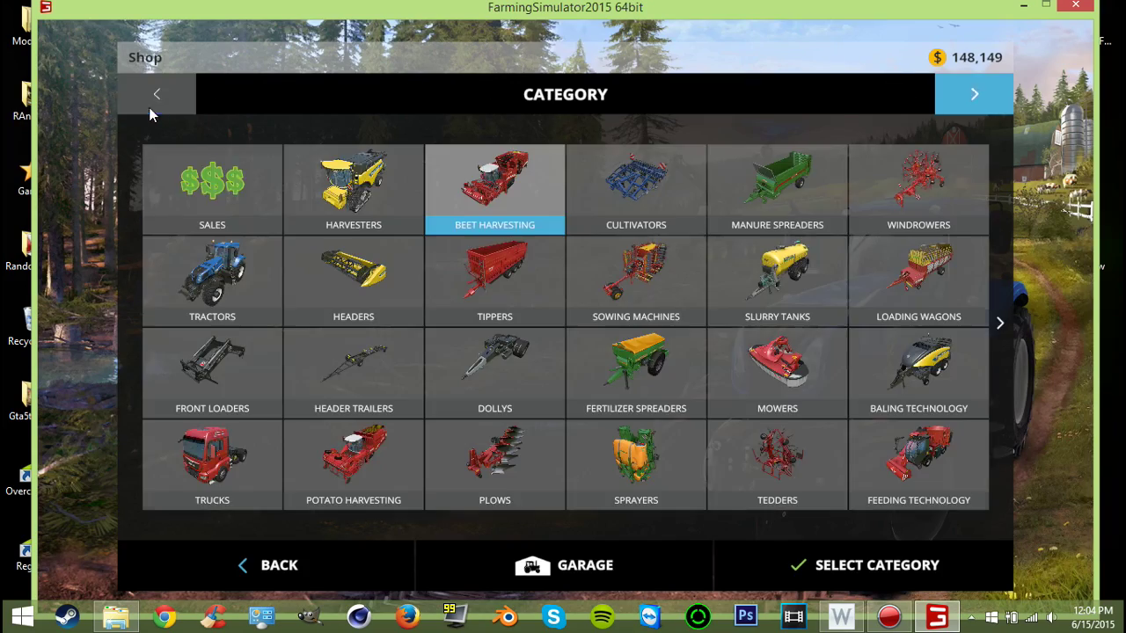
double_click(233, 298)
scroll(746, 342, down, 3)
scroll(754, 356, down, 11)
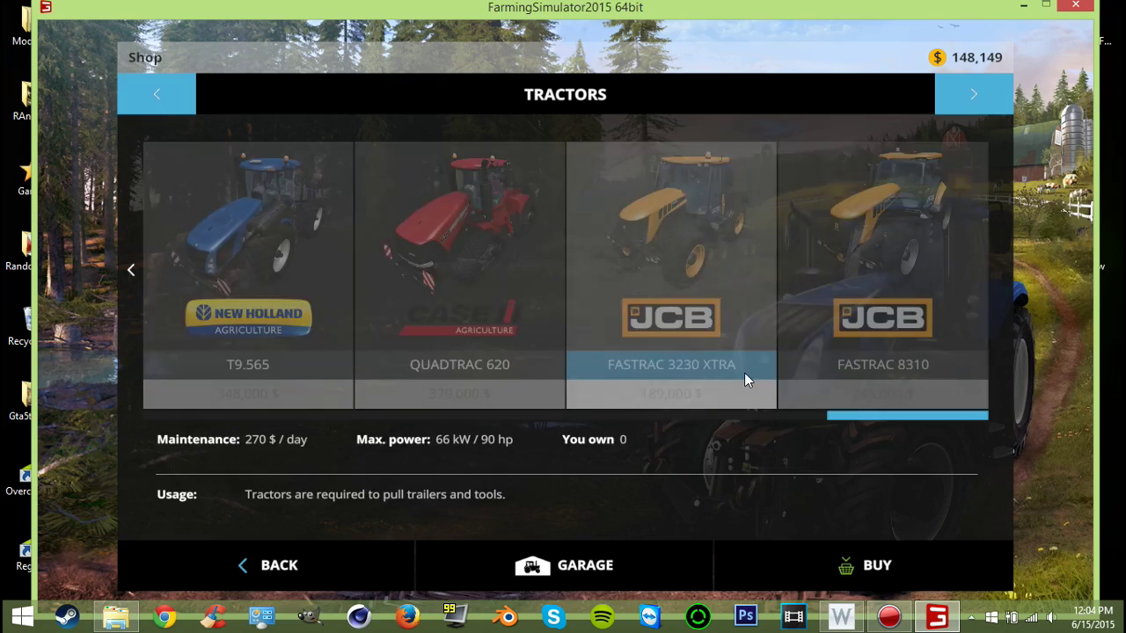
scroll(744, 372, up, 1)
double_click(649, 387)
click(650, 392)
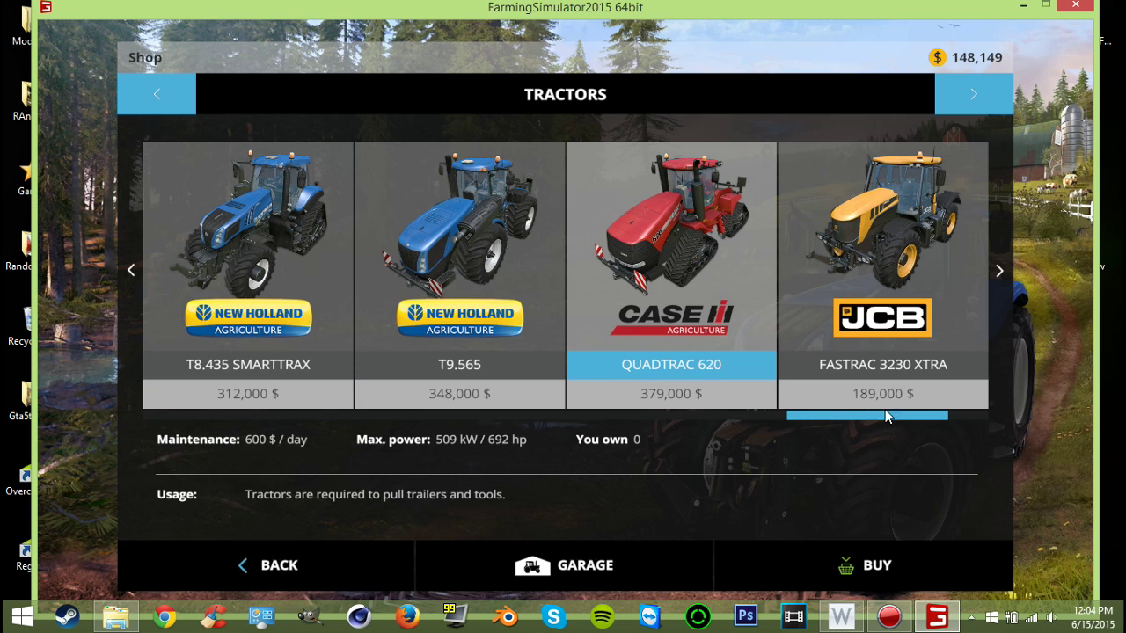
- Compare the other tractors and their prices in the Tractors category, then leave the list
scroll(907, 349, up, 1)
scroll(906, 349, down, 2)
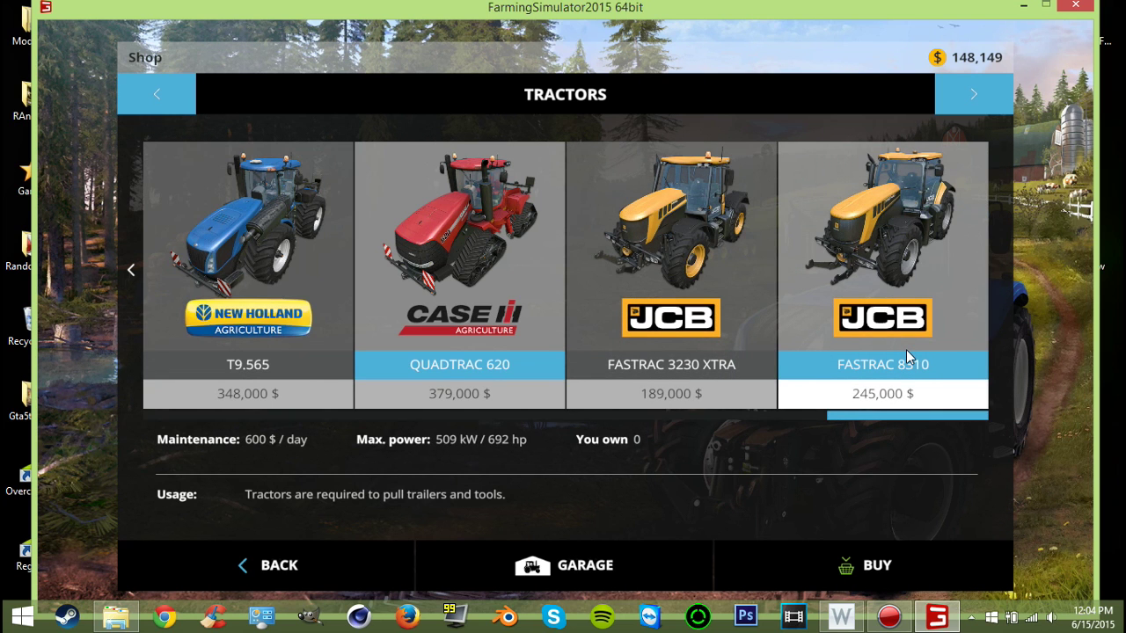
scroll(906, 349, up, 3)
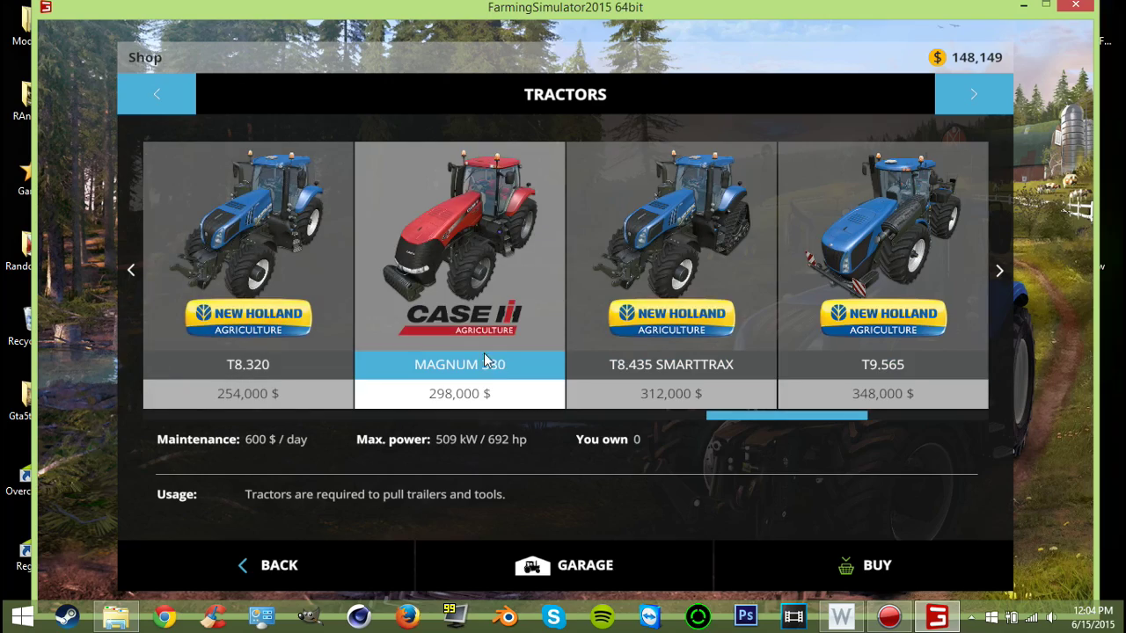
scroll(408, 346, up, 3)
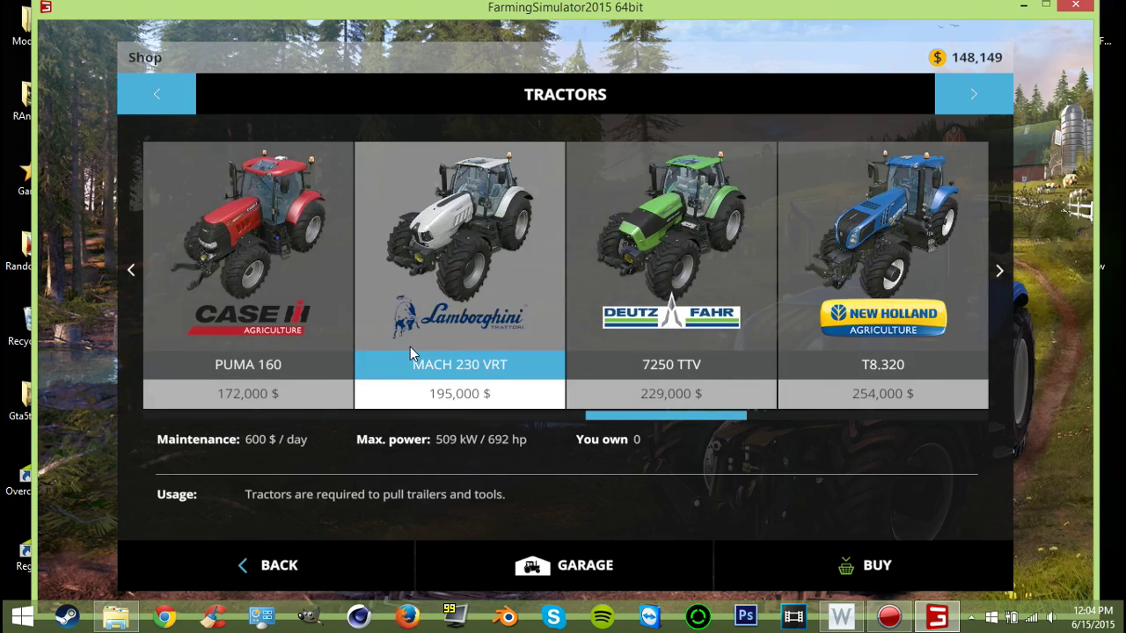
key(Escape)
- Borrow $150,000 in the finances overview and return to the truck
key(Escape)
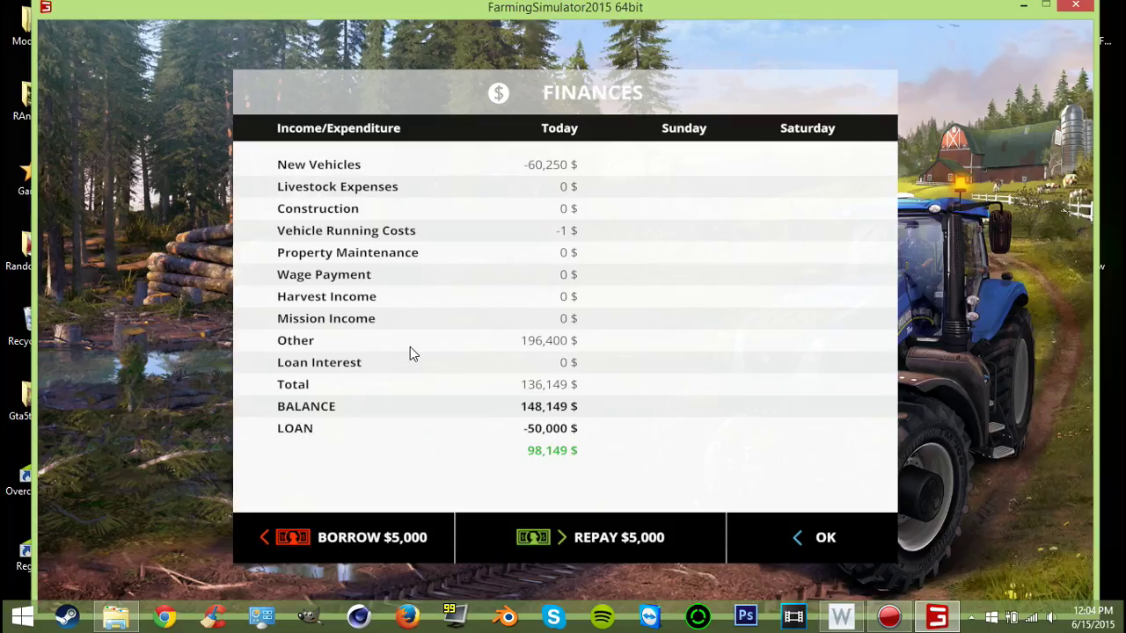
click(365, 526)
click(365, 526)
key(Escape)
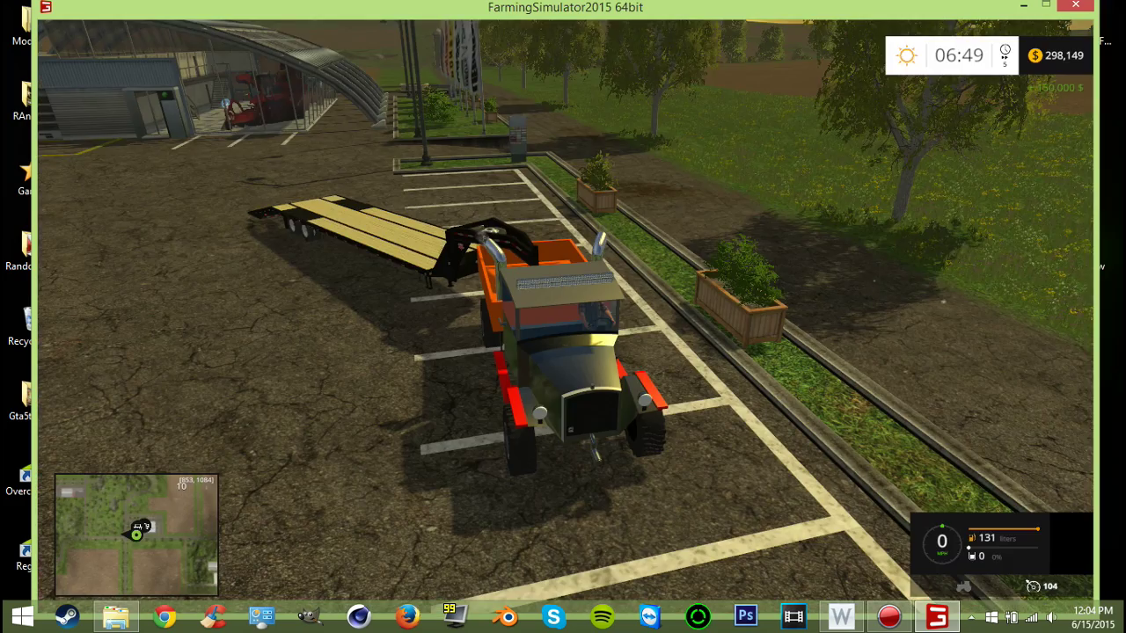
key(p)
key(Escape)
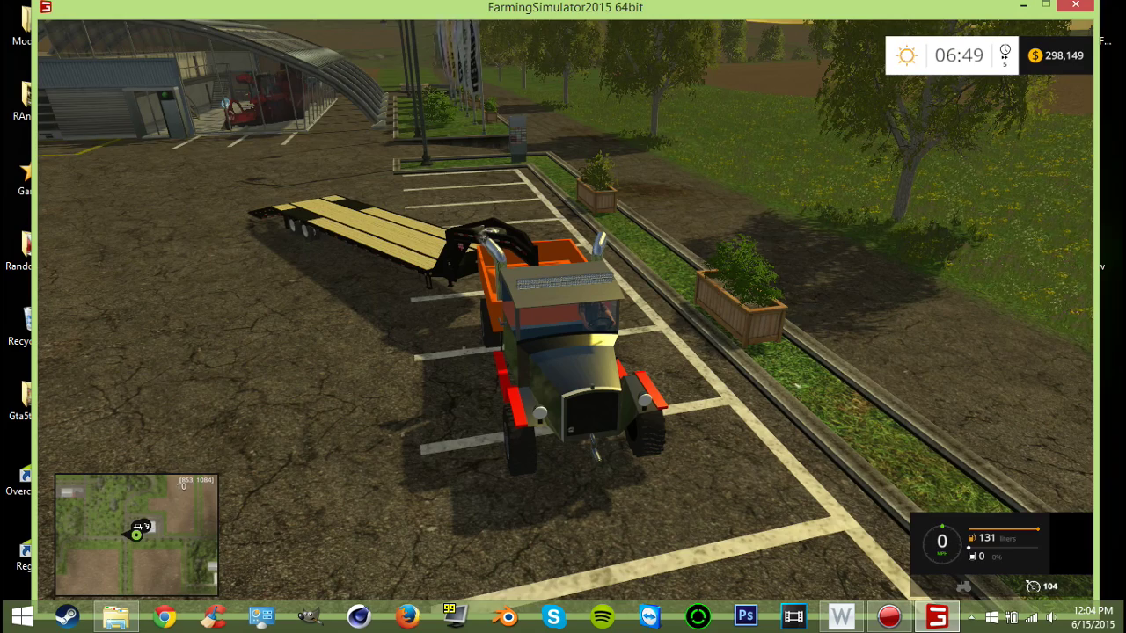
- Buy the Case IH Magnum 380 from the Tractors category of the shop and return to the game
key(p)
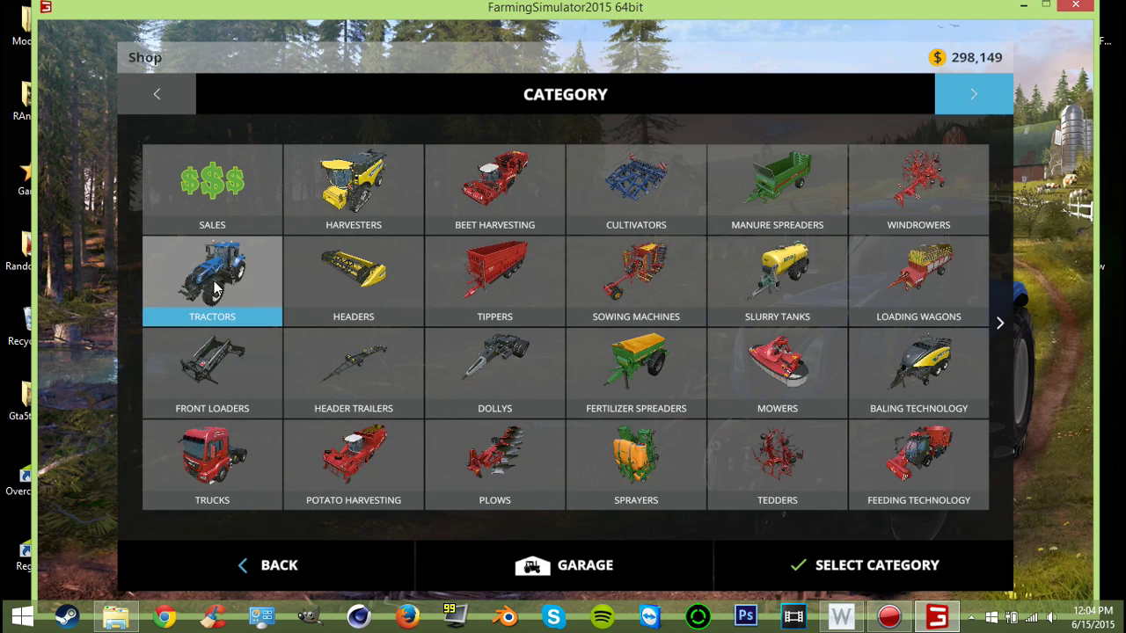
click(195, 291)
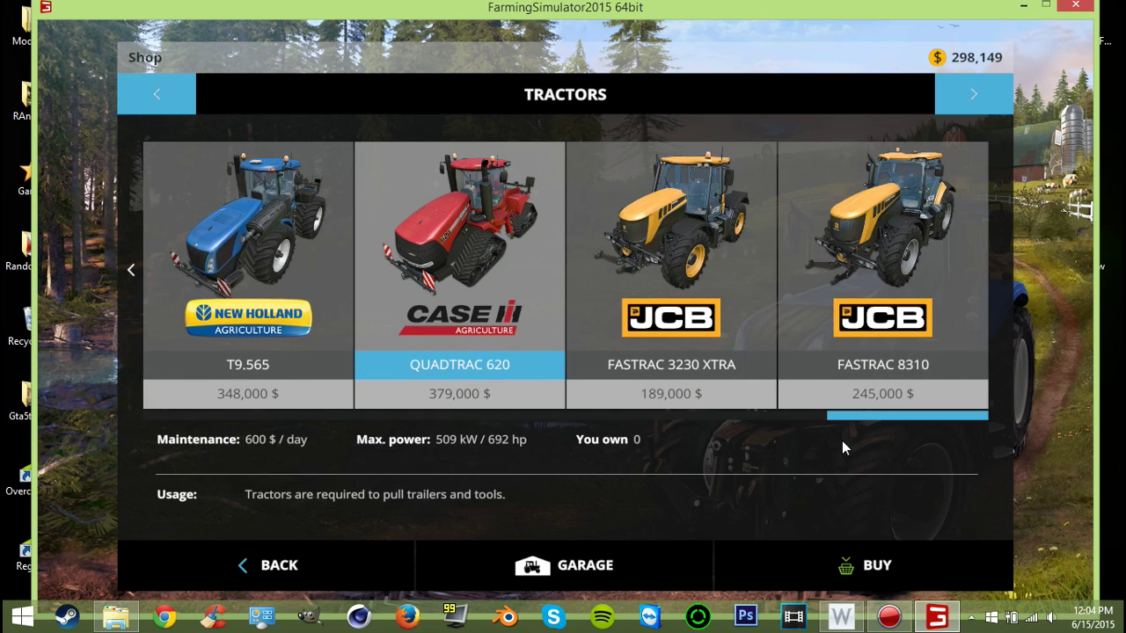
scroll(266, 372, up, 1)
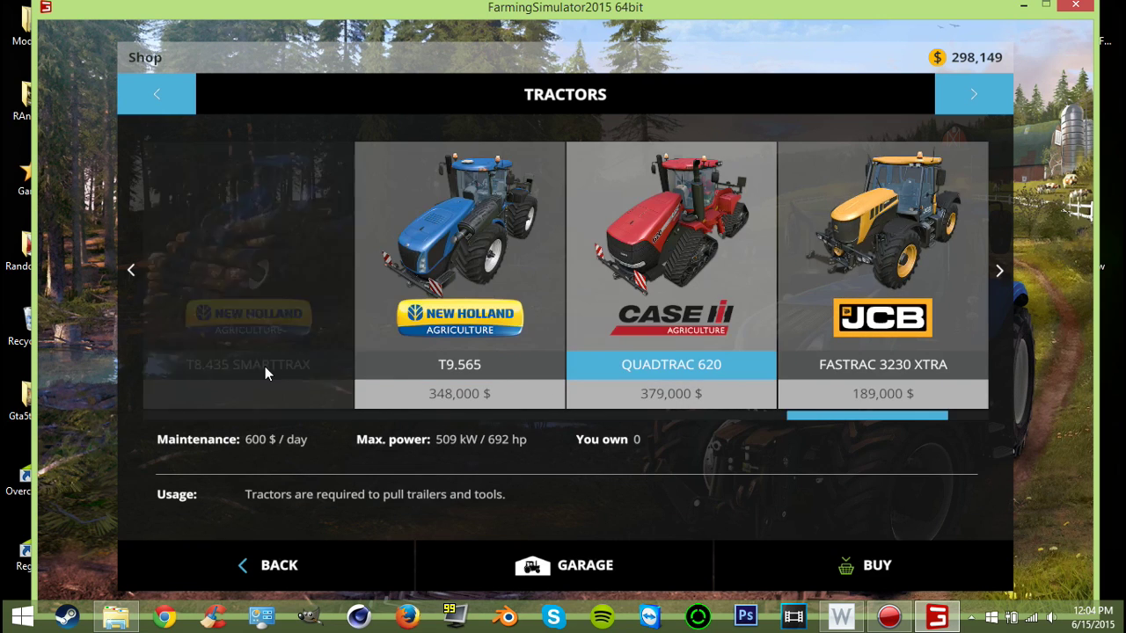
scroll(310, 367, up, 1)
double_click(314, 367)
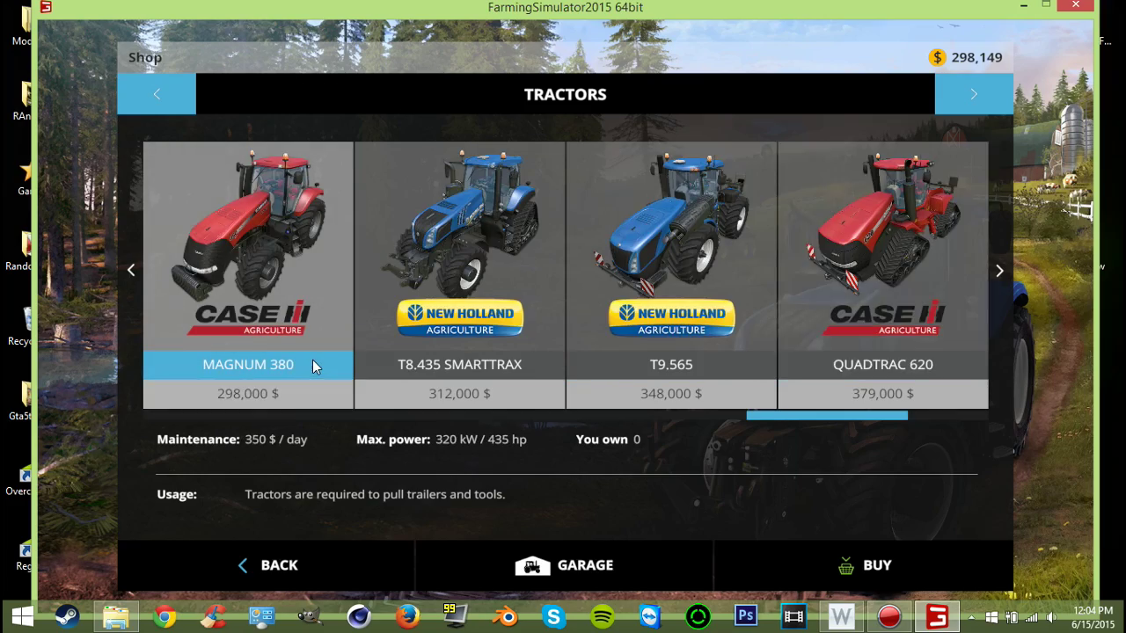
click(532, 396)
key(Escape)
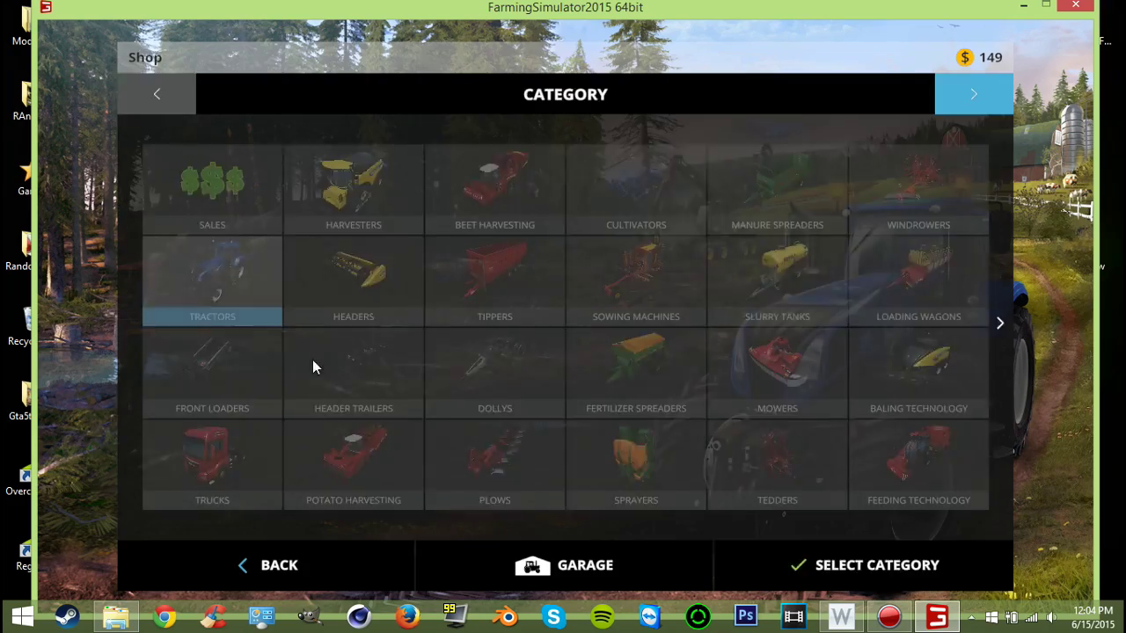
key(Escape)
- Walk past the flatdeck to the purchased Magnum 380 and get into it
key(w)
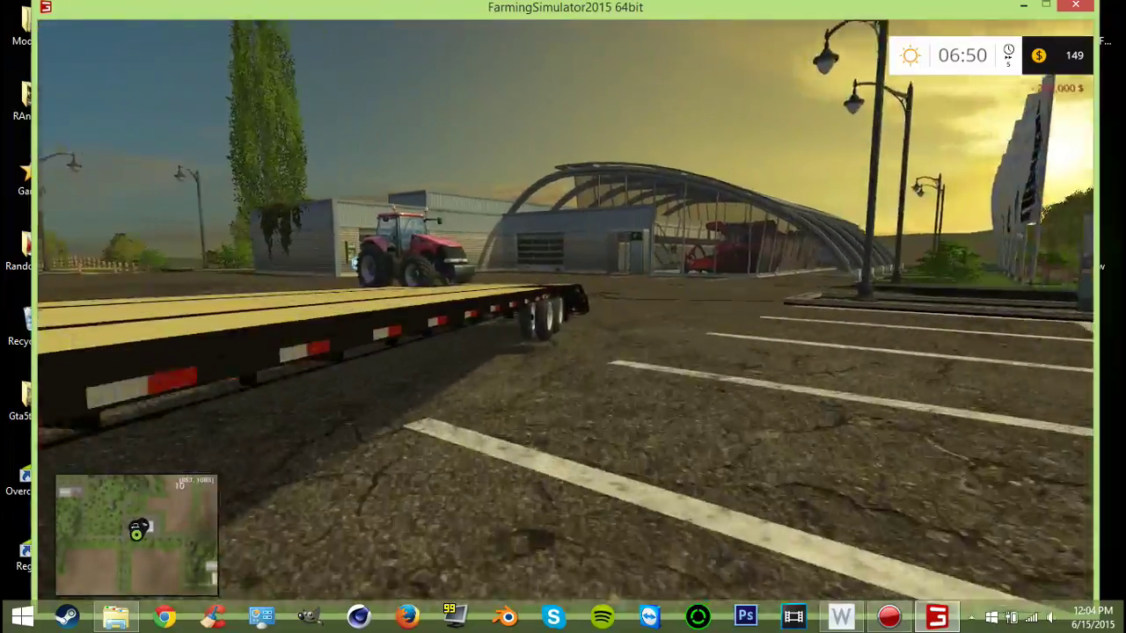
key(w)
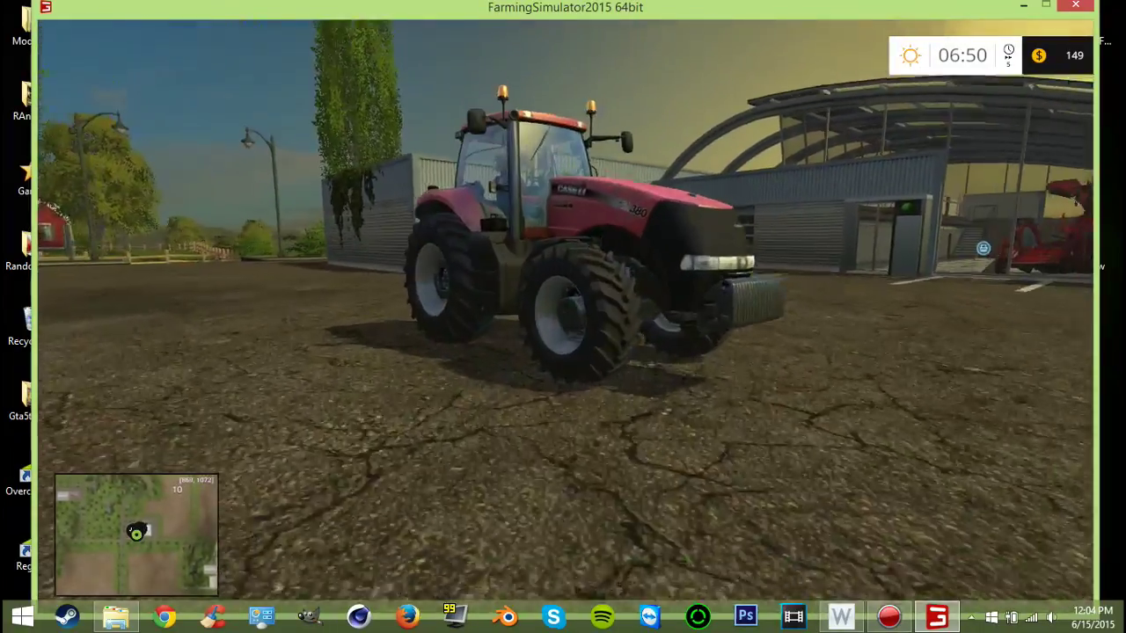
key(e)
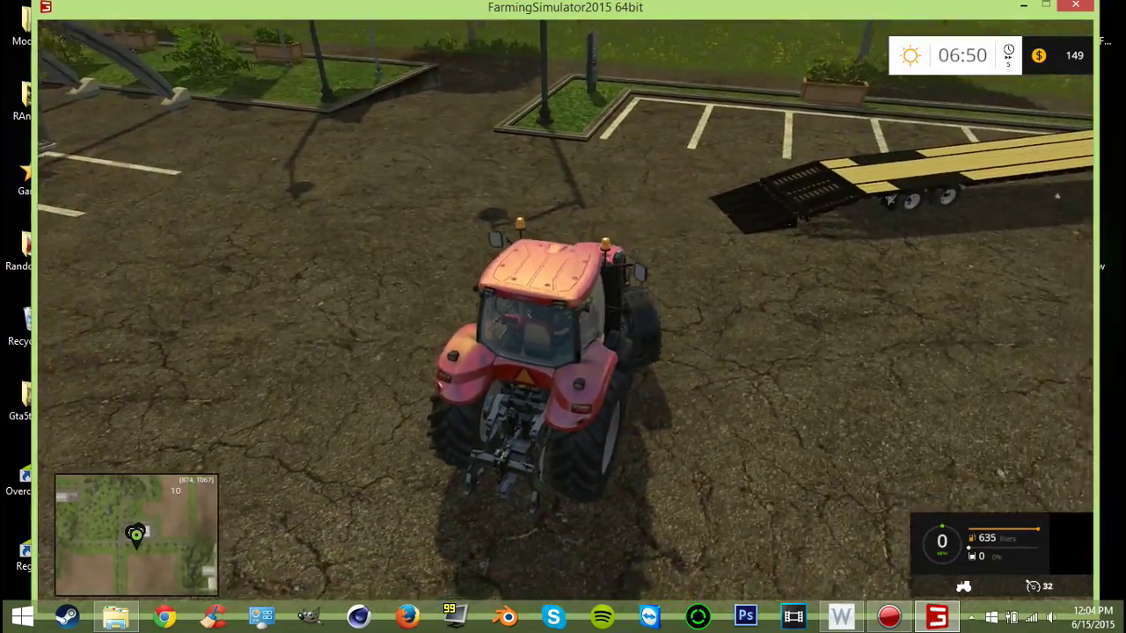
- Drive the Magnum 380 up the ramp onto the flatdeck, stop it near the gooseneck and get out
key(c)
key(w)
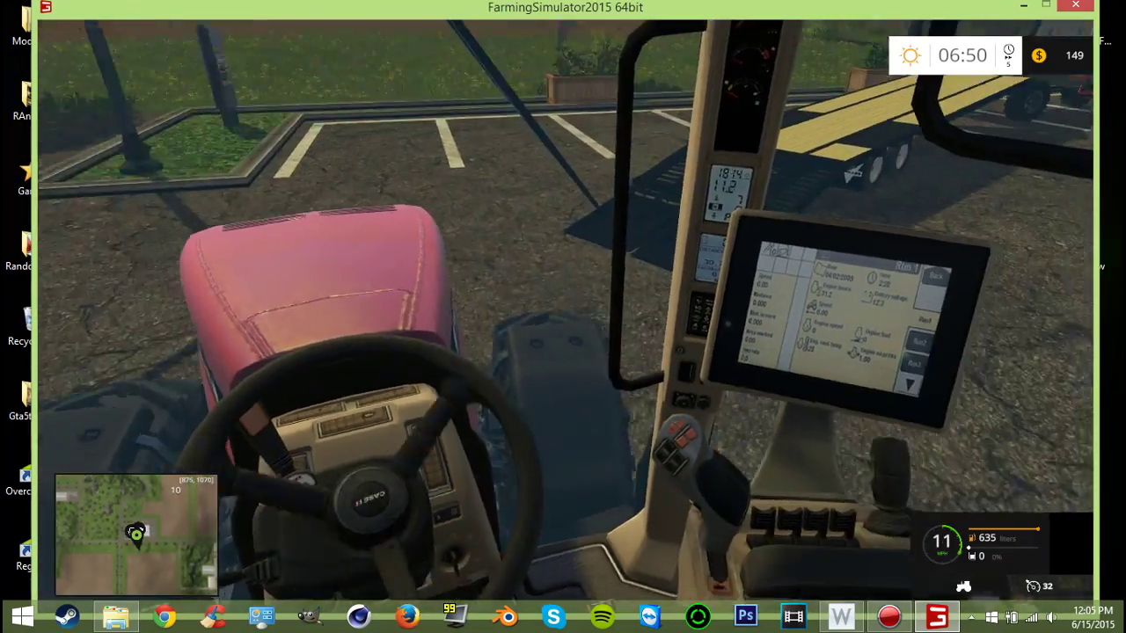
key(d)
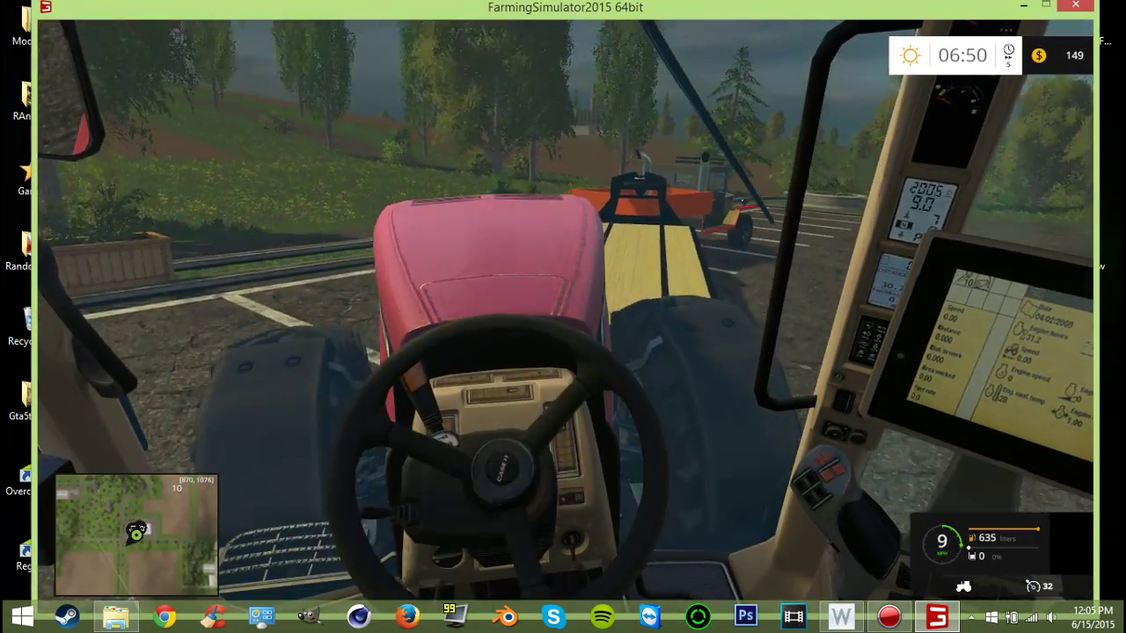
key(c)
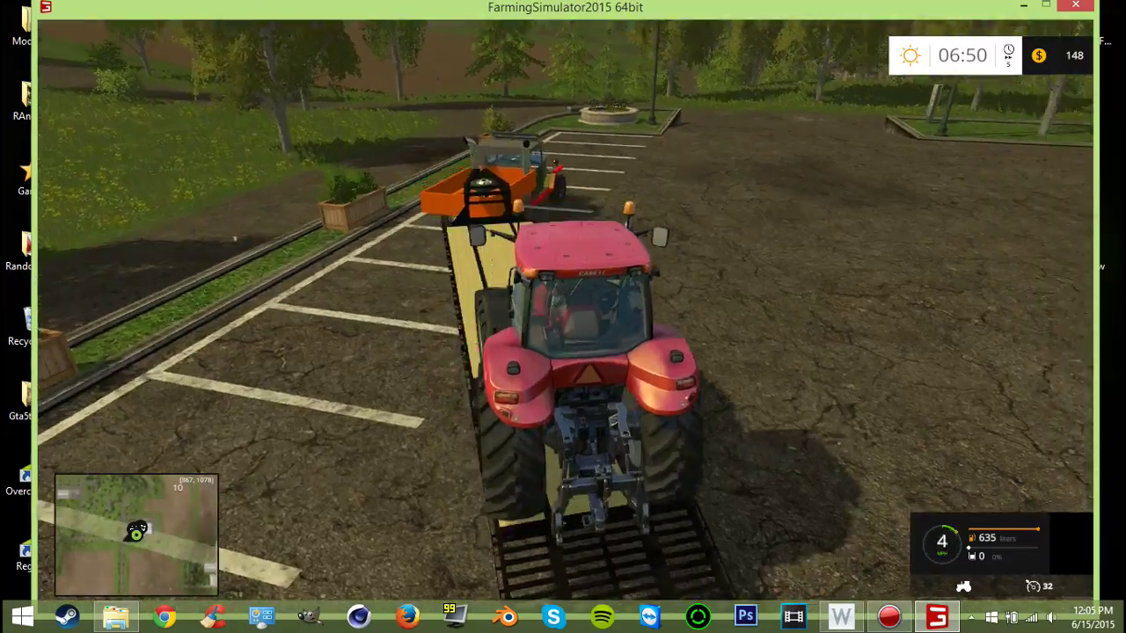
key(w)
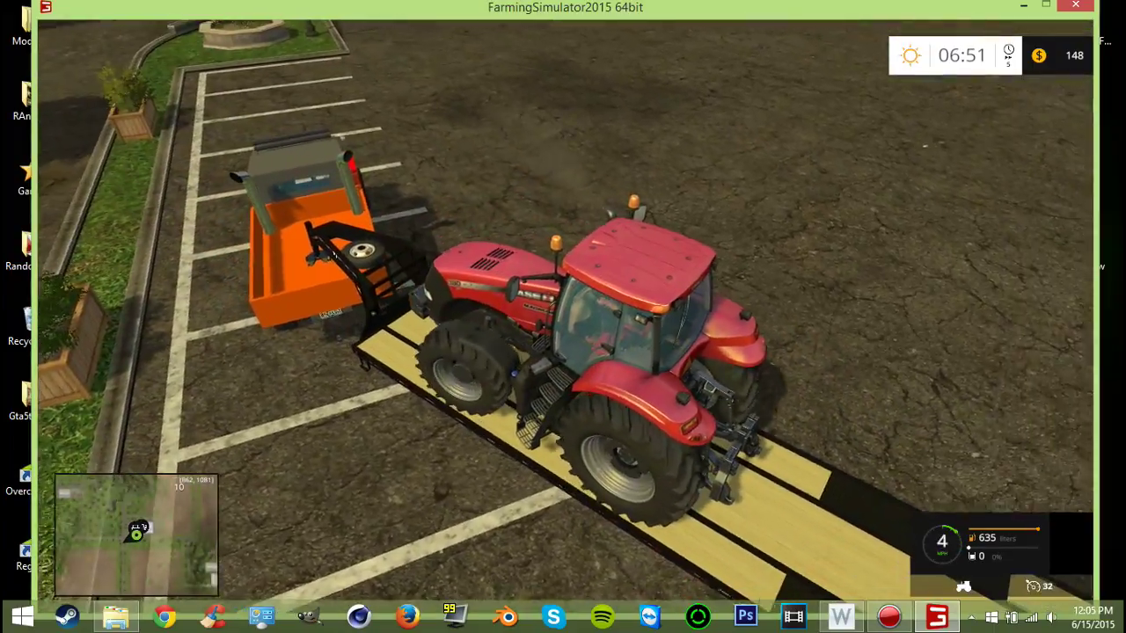
key(s)
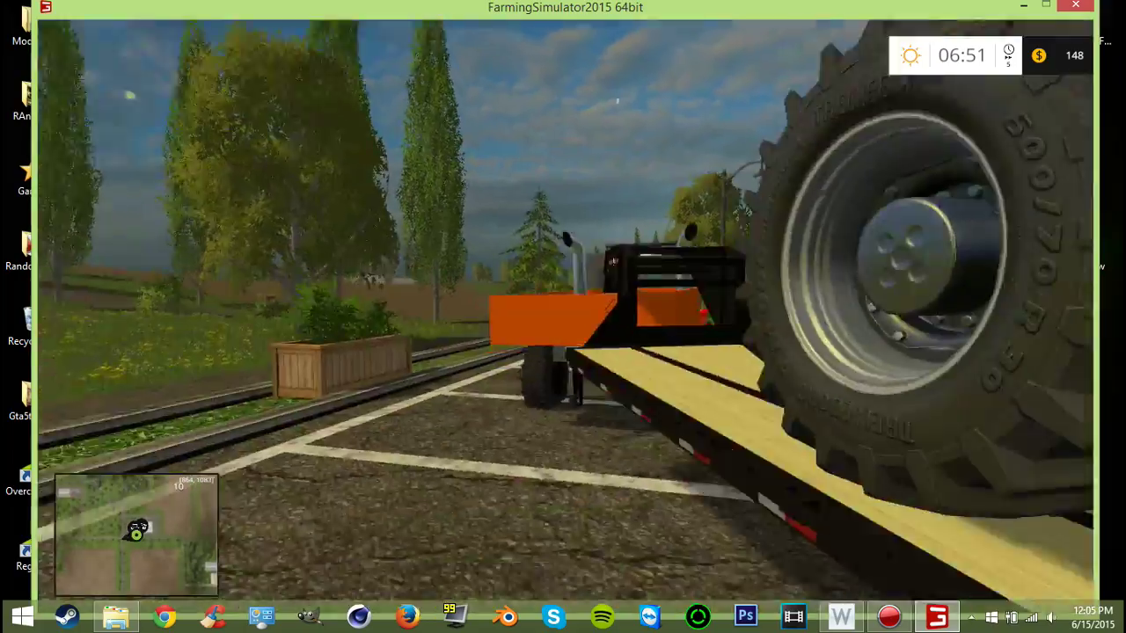
- Get back into the truck and tow the tractor-loaded flatdeck out of the parking lot
key(w)
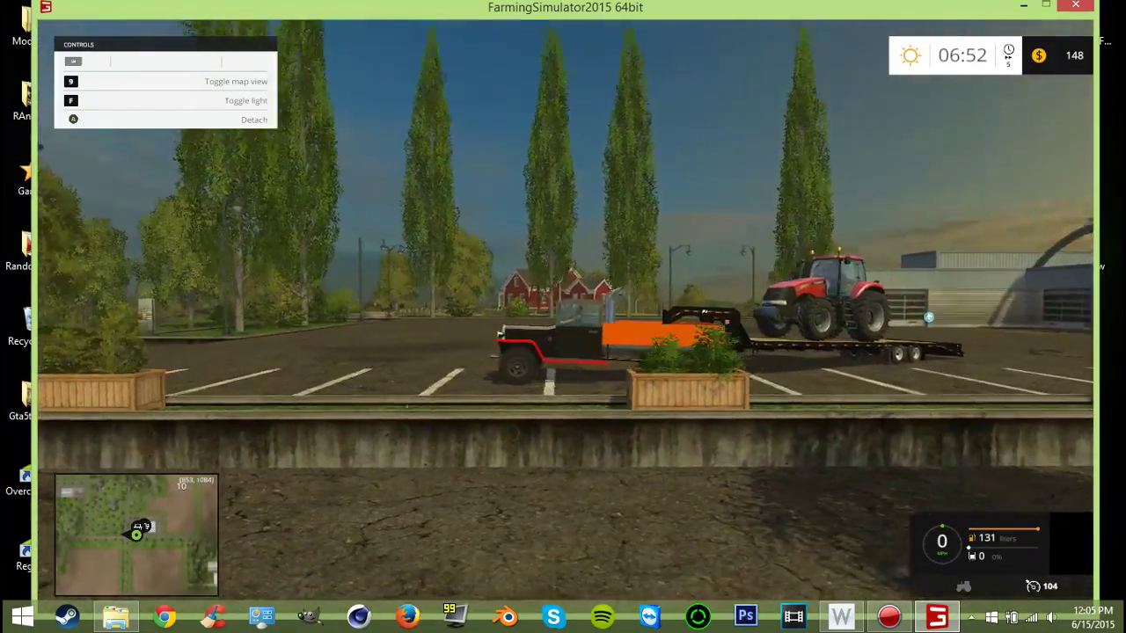
key(w)
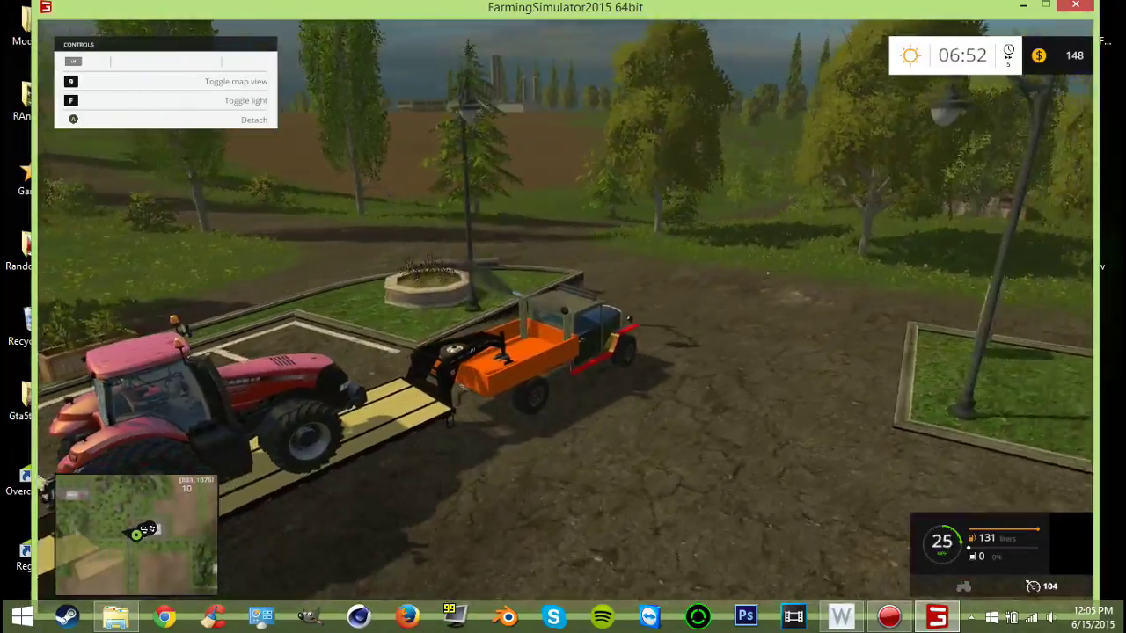
key(w)
key(w)
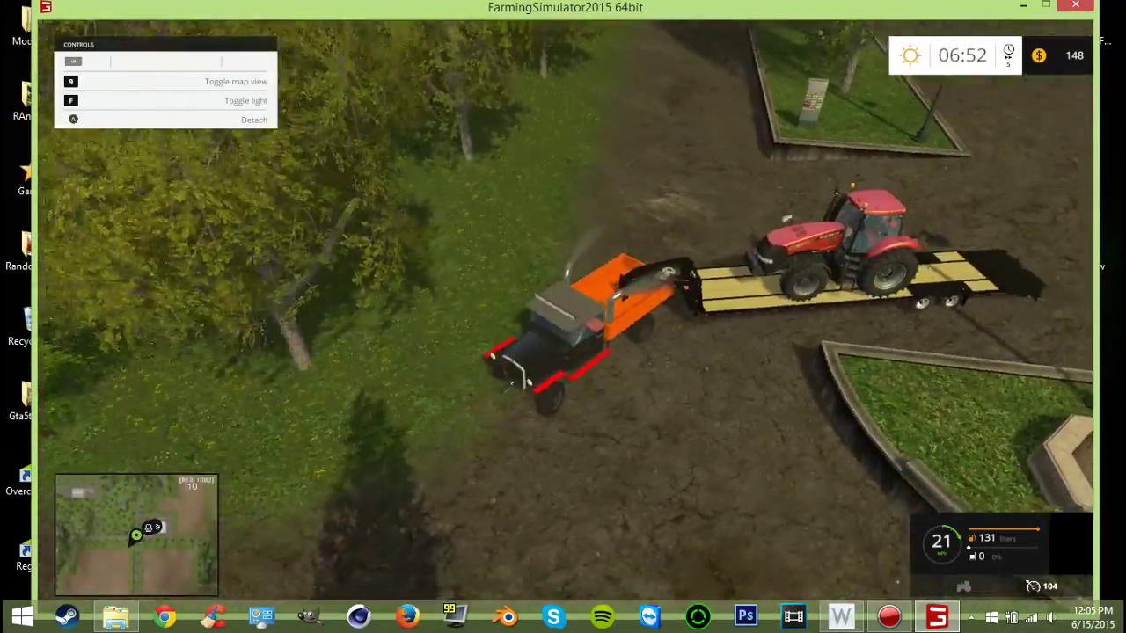